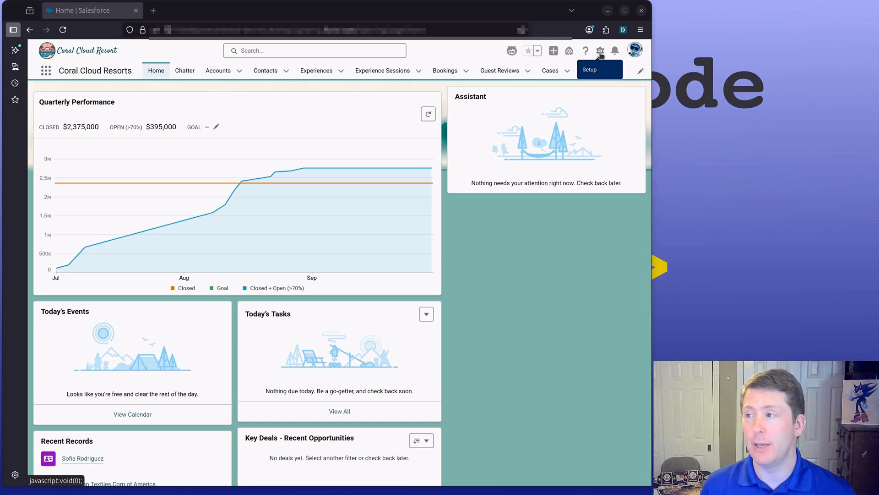
Step: Turn on Einstein on the Einstein Setup page, found by searching Setup for "einstein", and reload the page
click(601, 52)
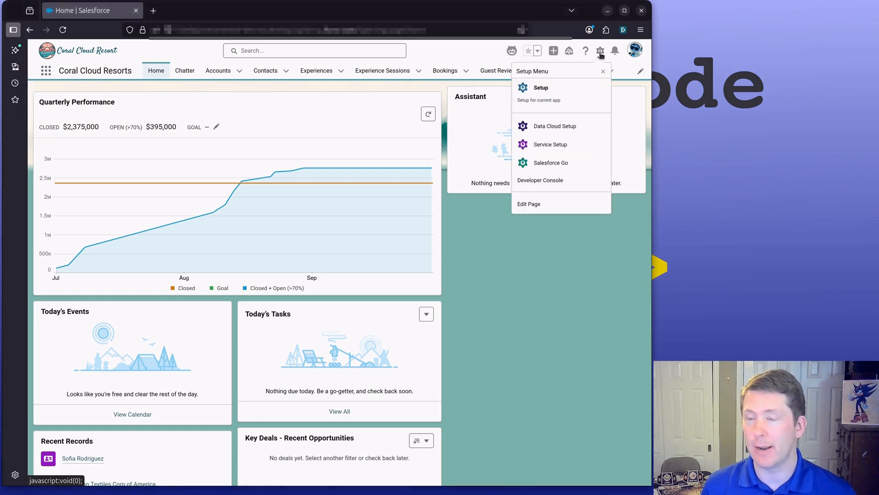
click(565, 99)
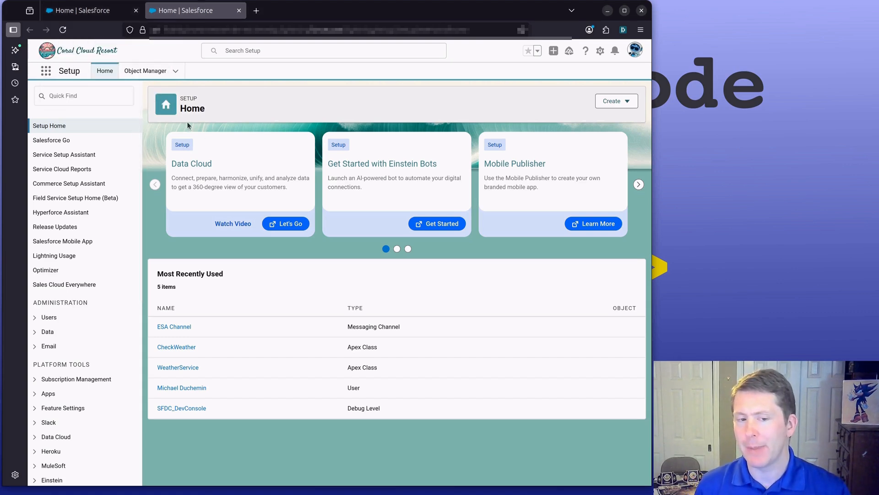
click(93, 92)
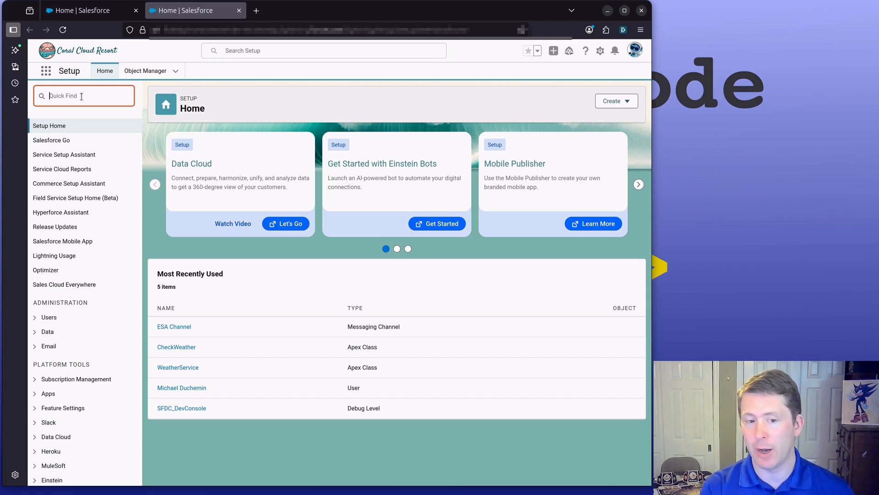
text(e)
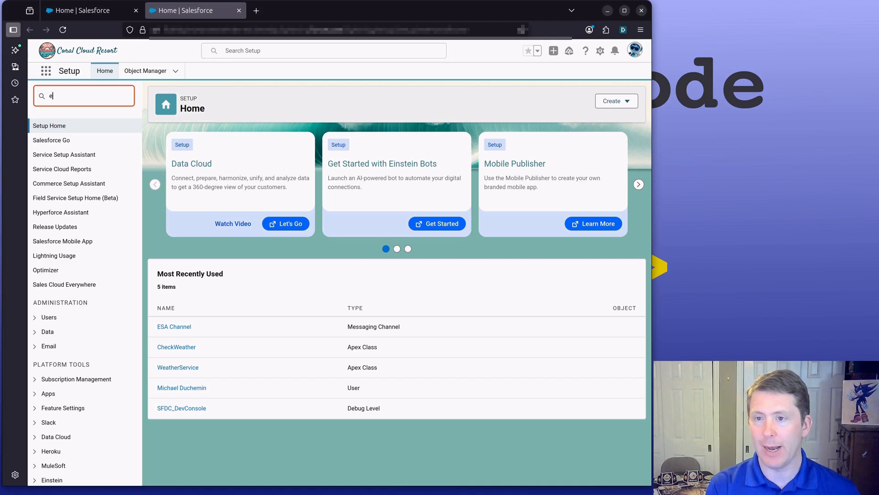
text(instein)
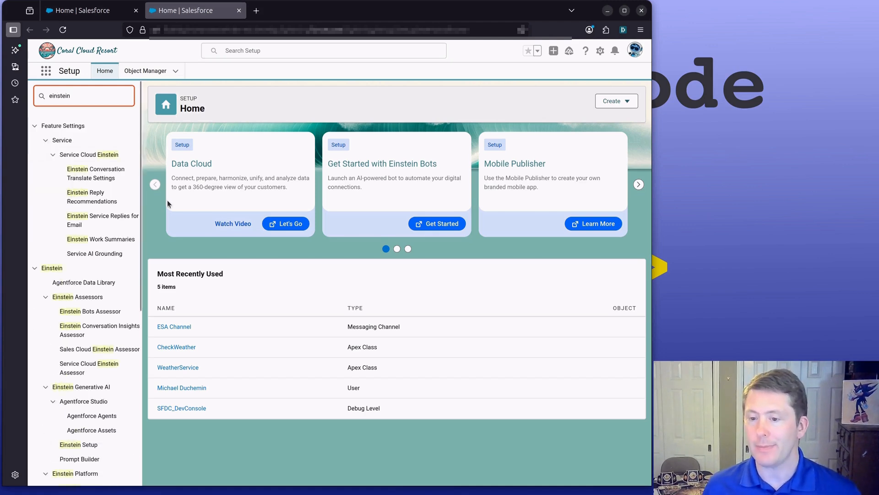
click(84, 450)
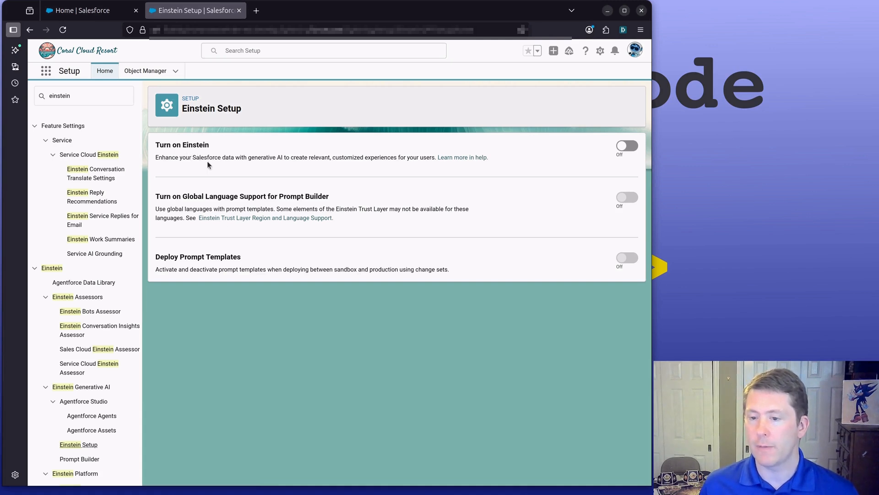
click(626, 146)
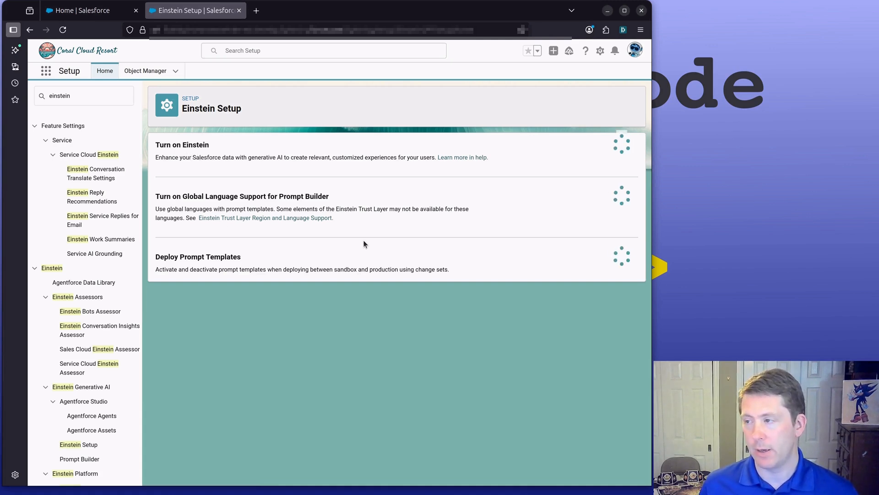
click(63, 30)
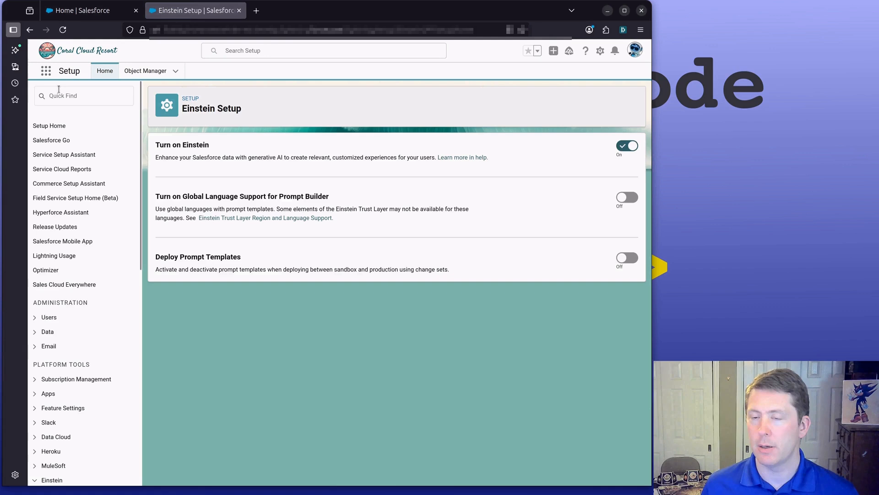
Step: Search Setup for "agent" and view the Agentforce Data Library page
click(53, 96)
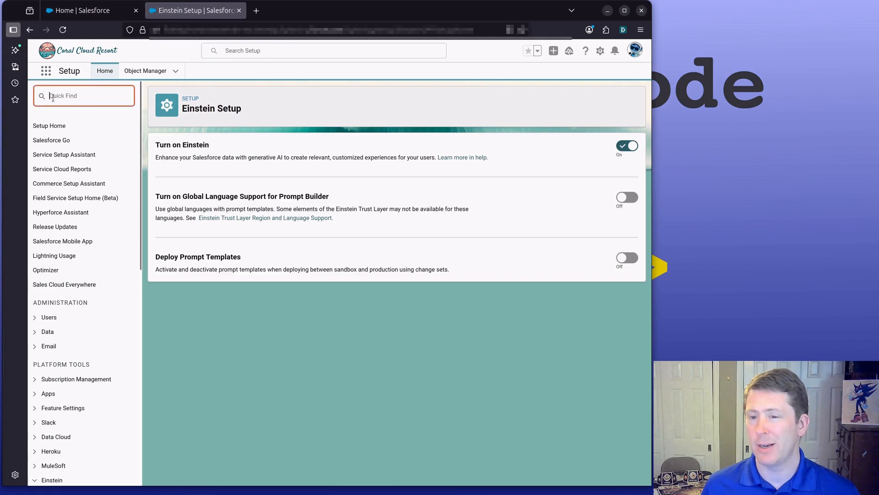
text(age)
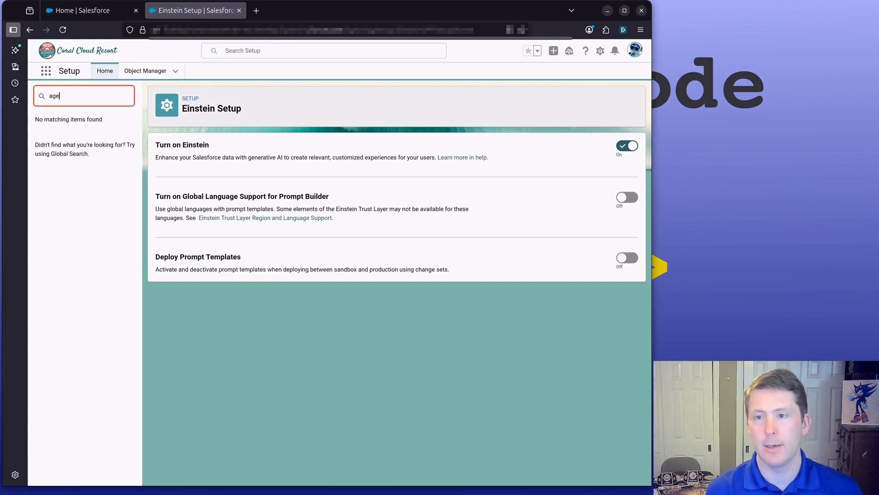
text(nt)
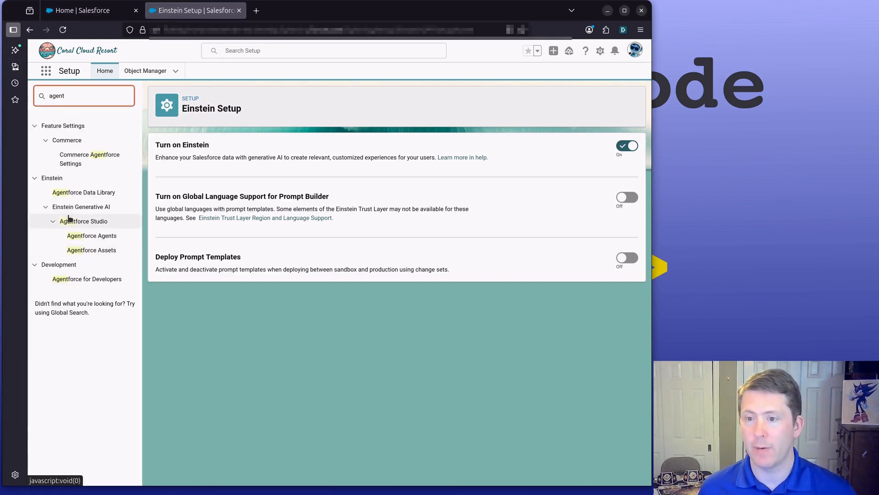
click(85, 194)
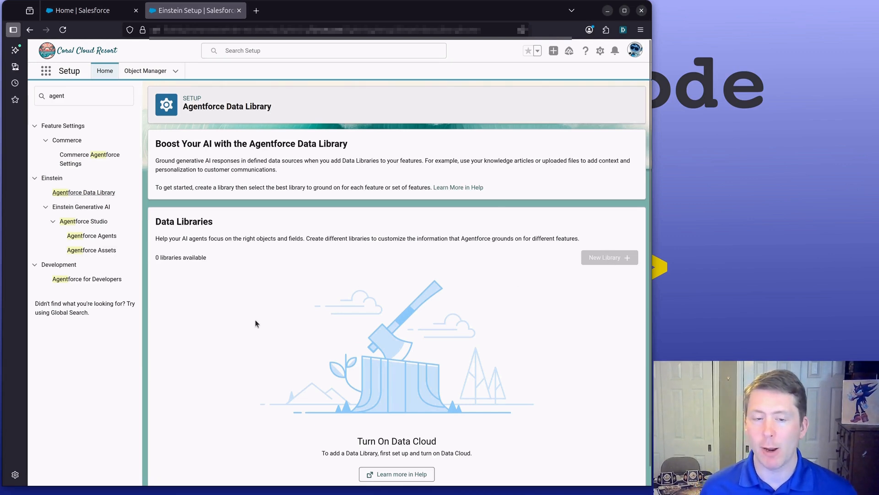
Step: Turn on Agentforce on the Agentforce Agents page and check the Coral Cloud Agent entry in the agent list
click(84, 240)
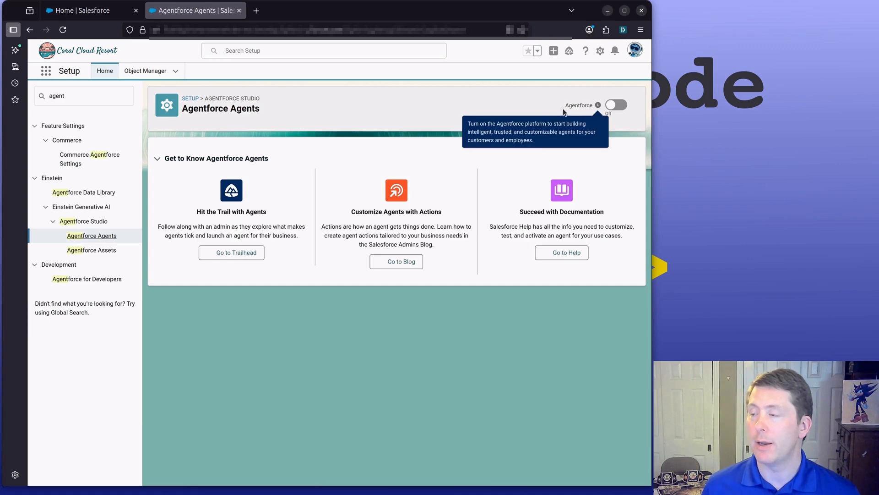
click(615, 106)
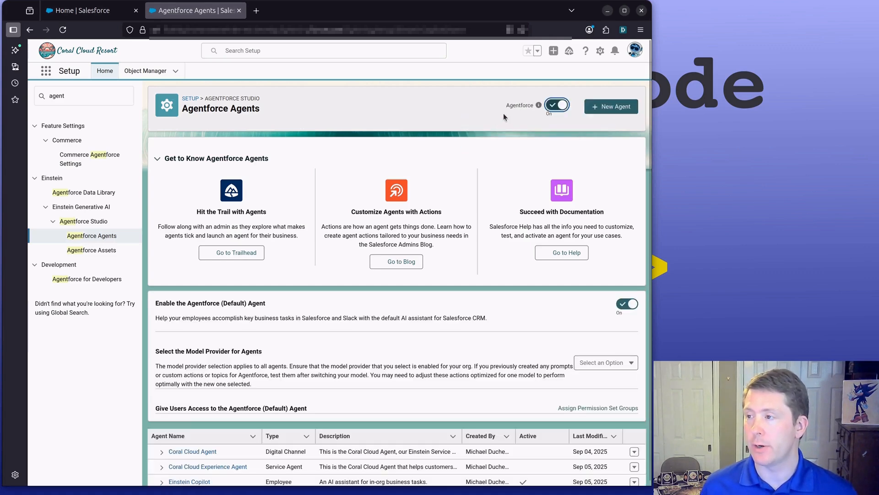
scroll(301, 181, down, 1)
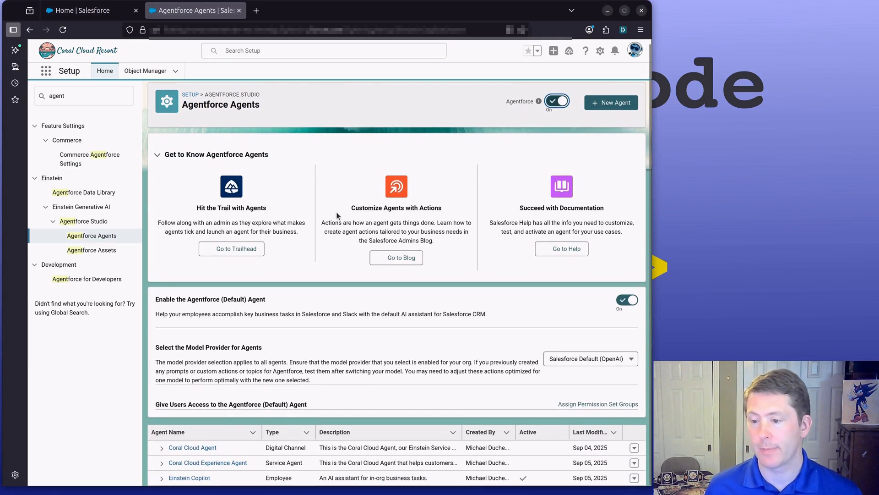
click(162, 448)
click(162, 448)
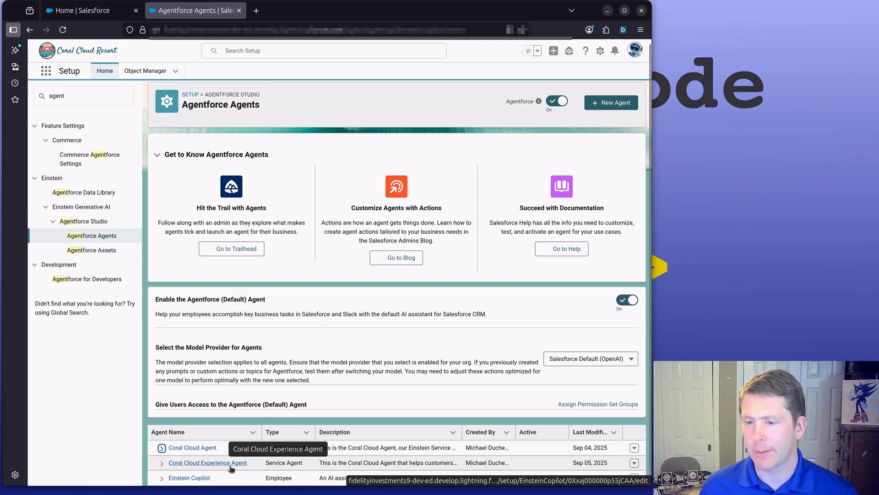
Step: Open Agentforce Assets and look through the topics in the Agentforce Asset Library
click(85, 251)
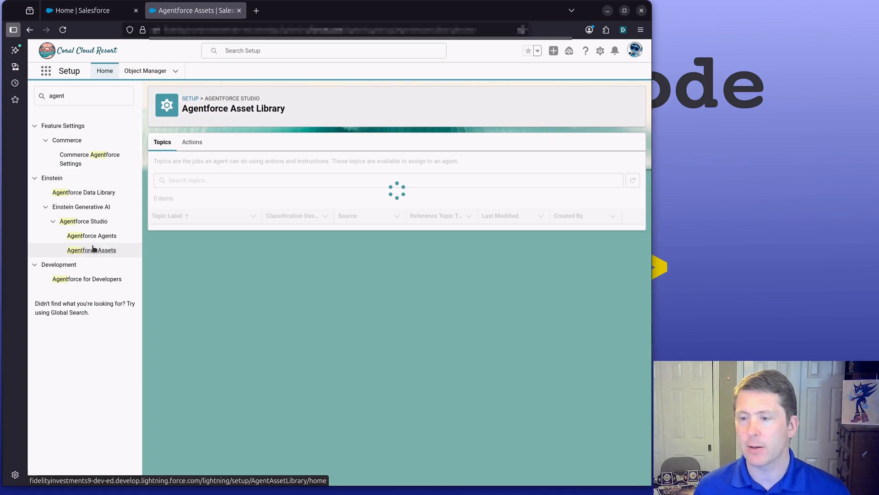
scroll(192, 249, down, 3)
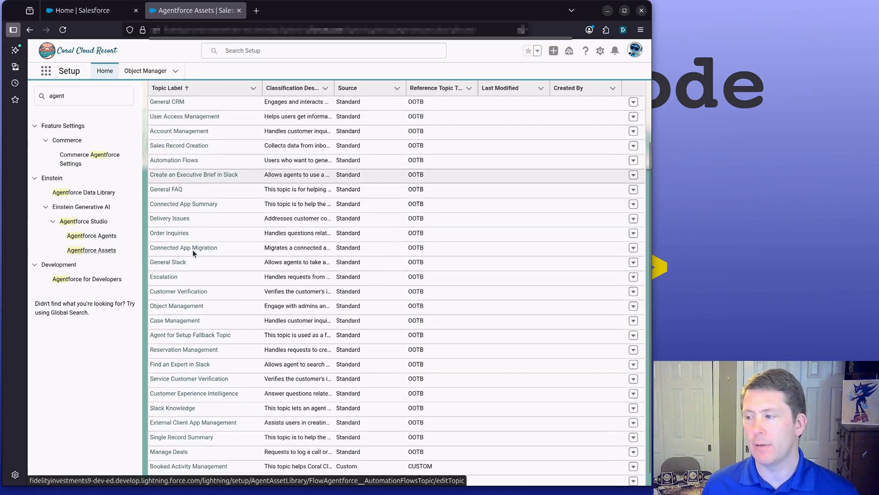
scroll(185, 321, up, 3)
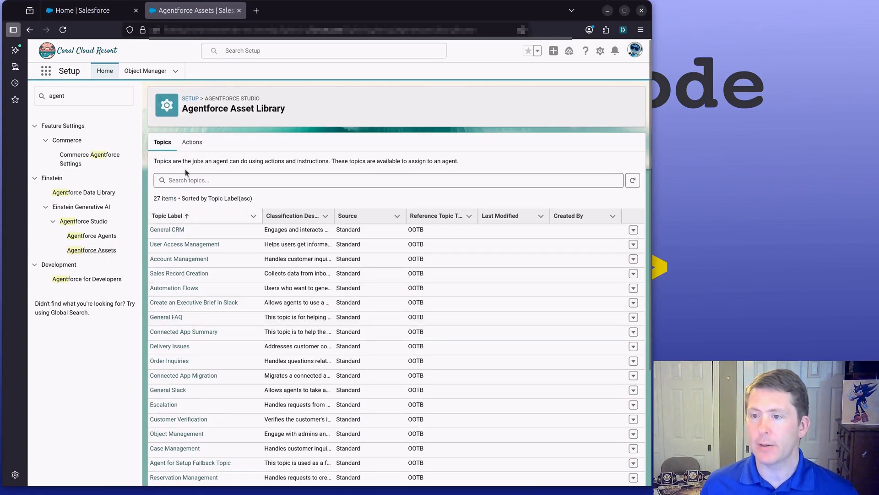
Step: Examine the full list of agent actions in the Agentforce Asset Library, including their sources and reference action types, and return to the topics
click(195, 145)
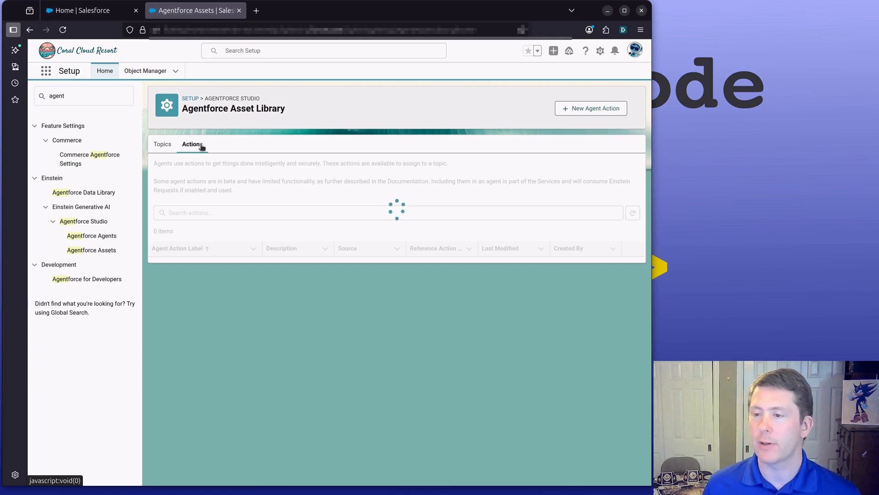
scroll(287, 344, down, 3)
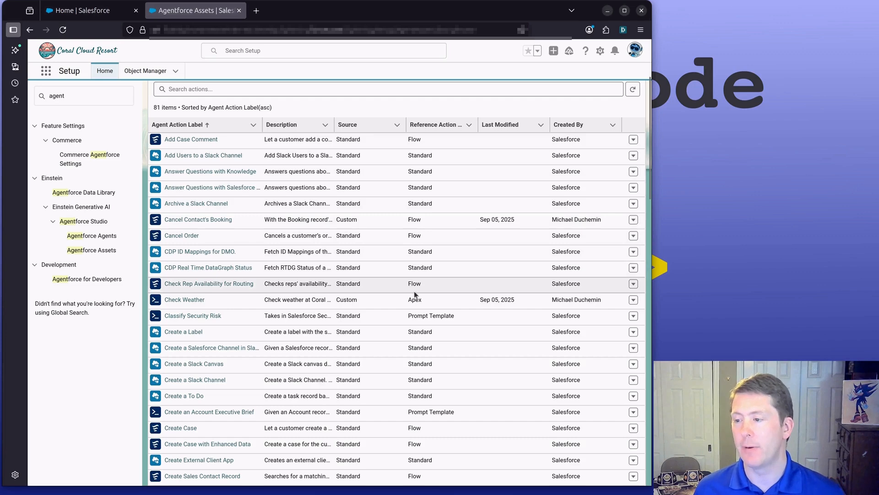
scroll(414, 290, down, 2)
scroll(409, 337, down, 4)
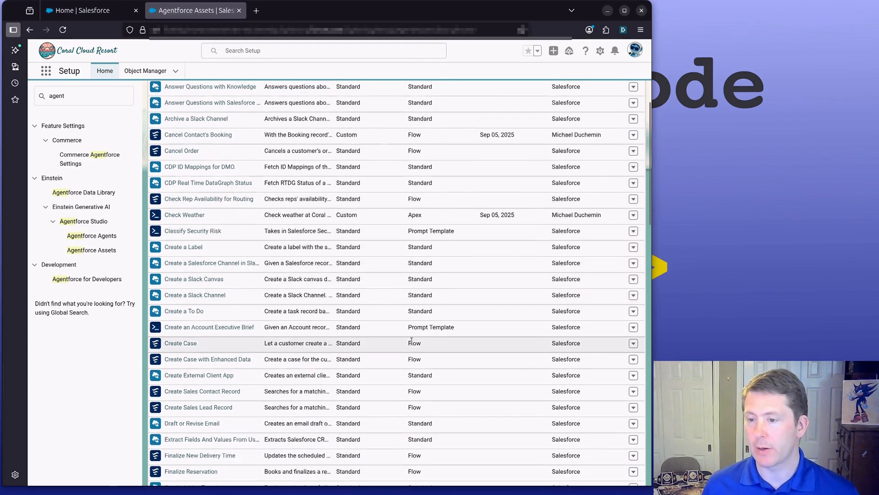
scroll(414, 307, down, 8)
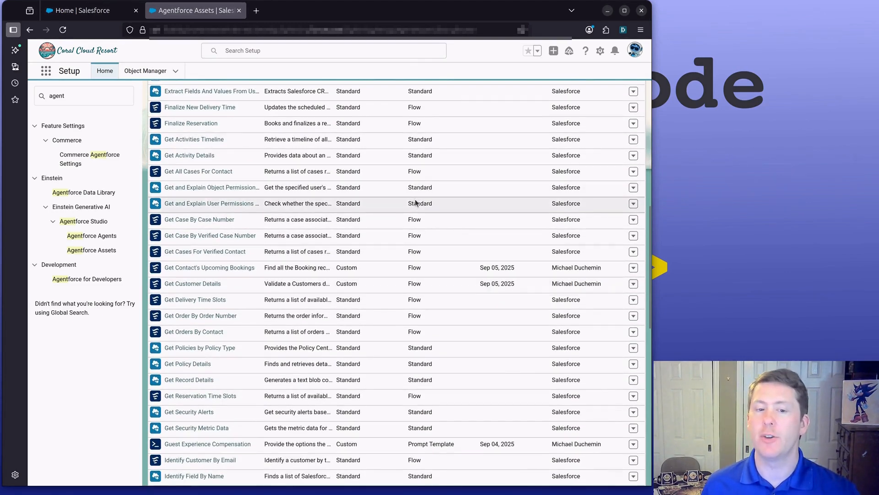
scroll(415, 203, down, 15)
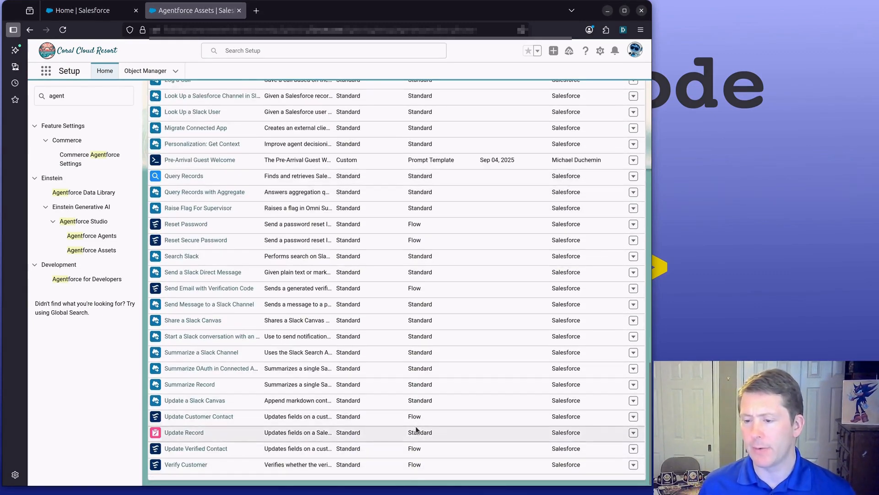
scroll(403, 449, up, 20)
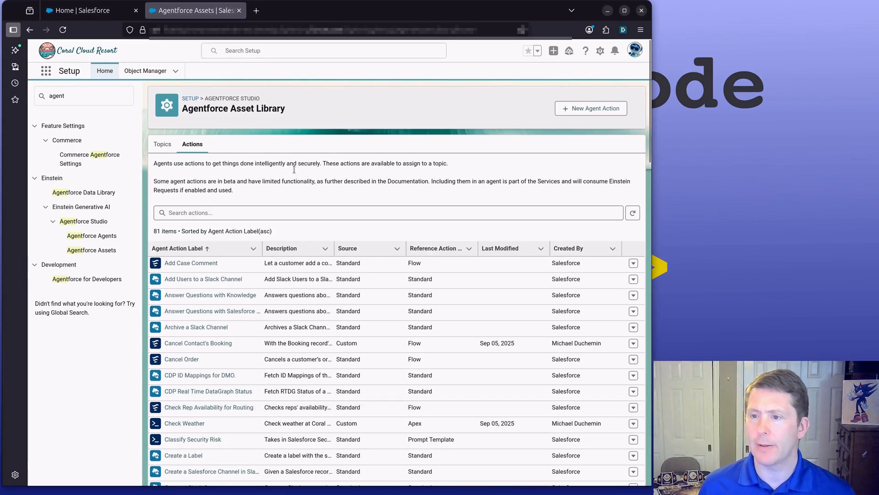
click(162, 144)
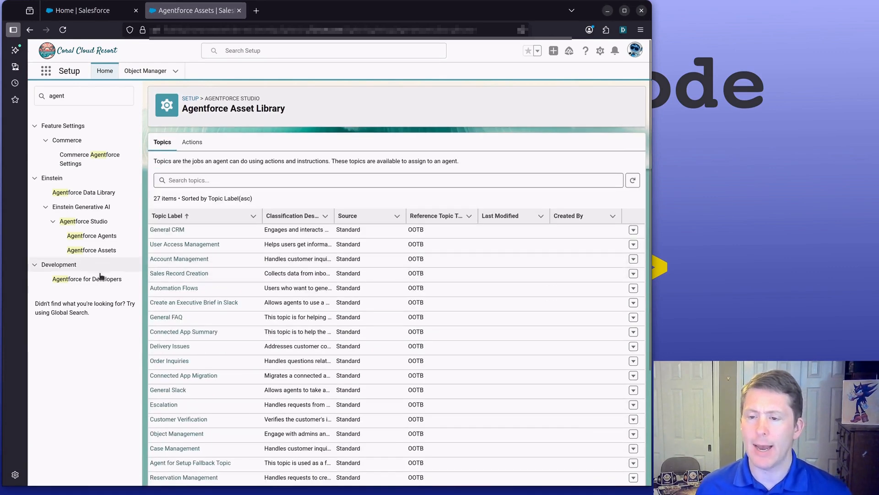
Step: Open the Coral Cloud Experience Agent from Agentforce Agents and review its details, including the description and company text
click(92, 236)
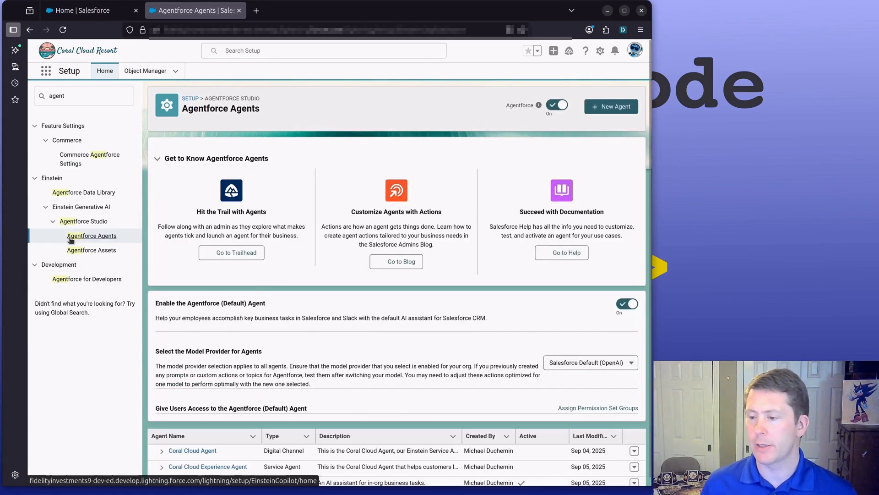
click(191, 460)
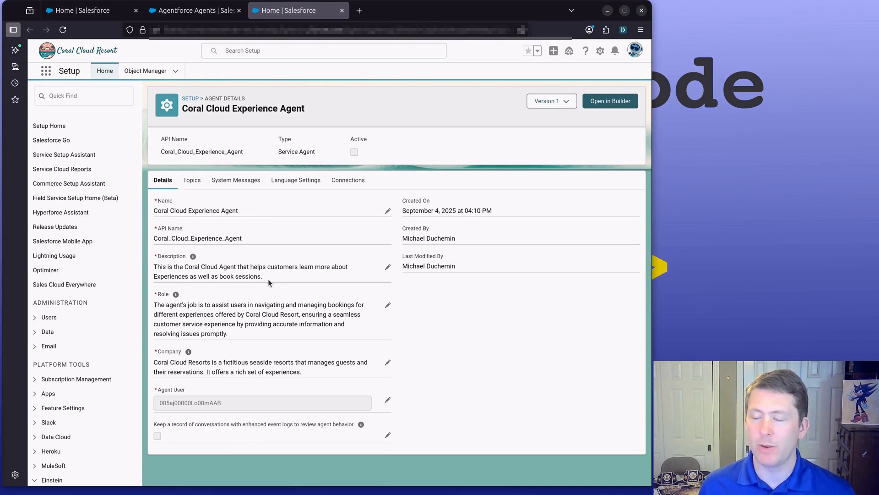
drag(267, 278, 162, 266)
click(163, 265)
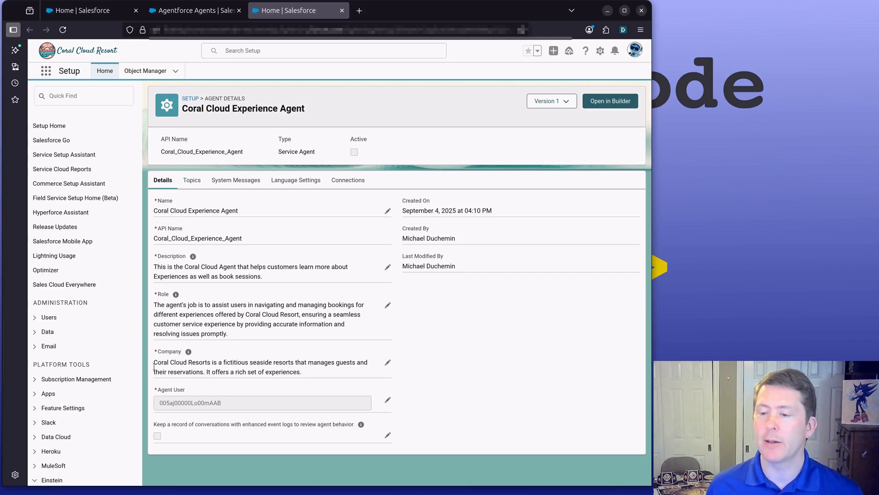
drag(155, 362, 346, 384)
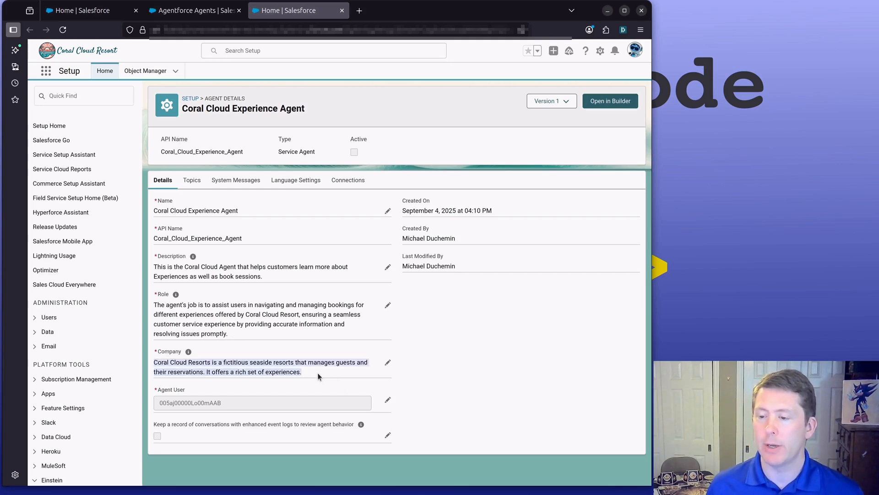
click(212, 388)
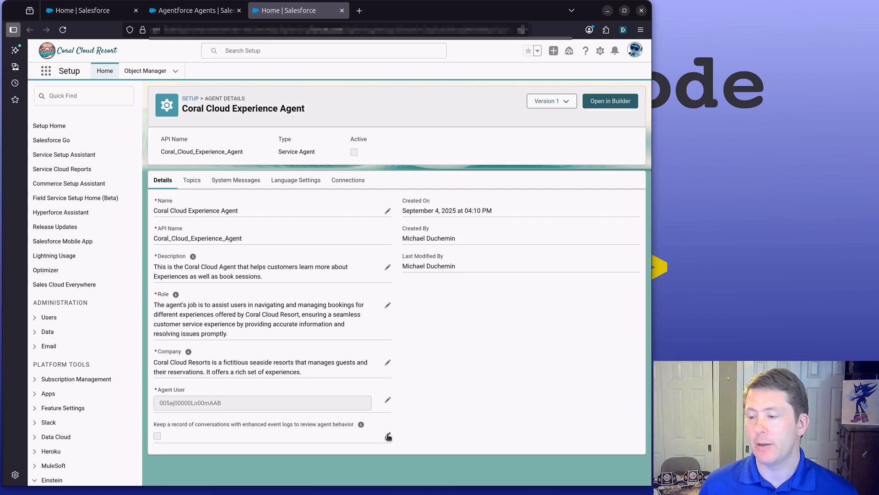
Step: Open the agent's Booked Activity Management topic and review its configuration, instructions and assigned actions
click(191, 183)
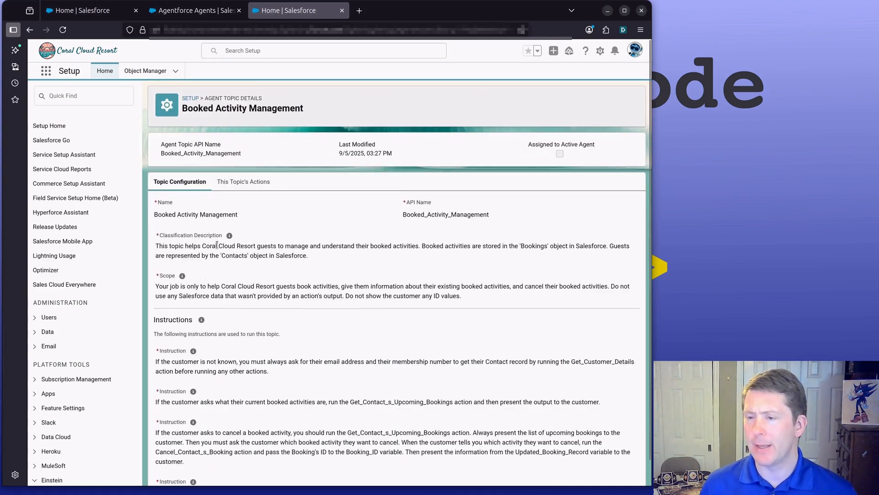
scroll(216, 252, down, 1)
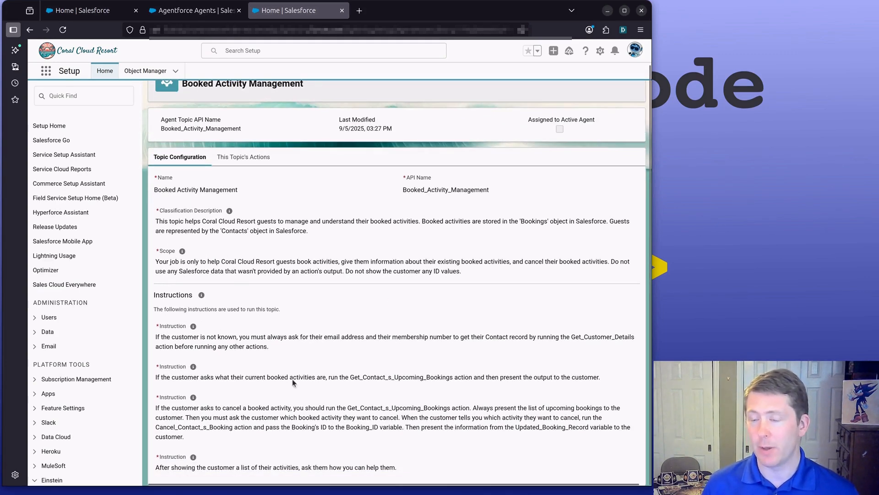
click(225, 158)
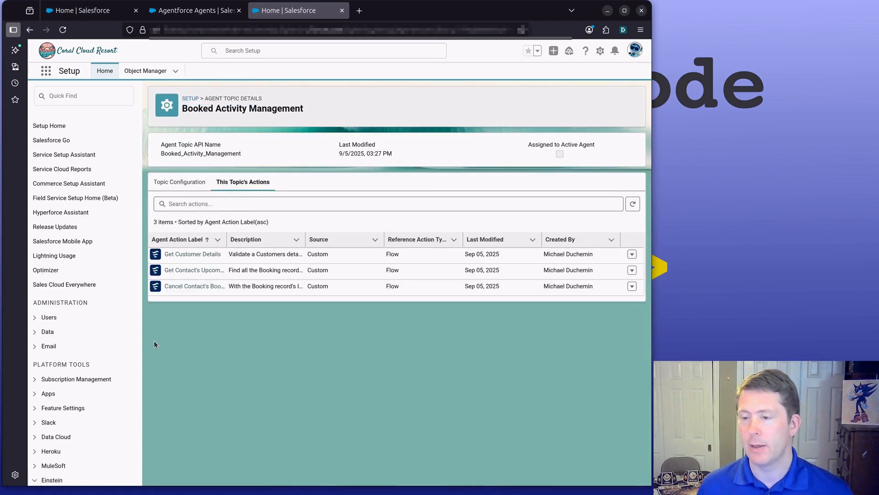
click(178, 183)
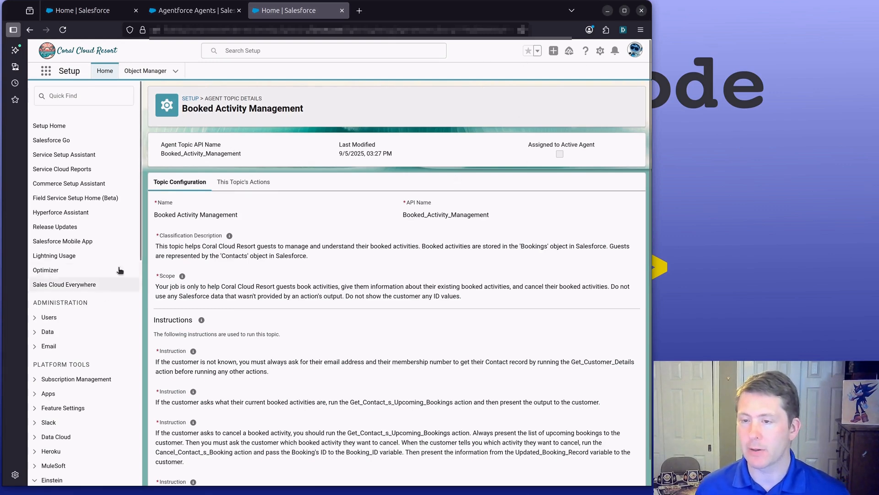
Step: Open the Coral Cloud Experience Agent from Agentforce Agents in Agentforce Builder and view its assigned topics
scroll(52, 200, down, 5)
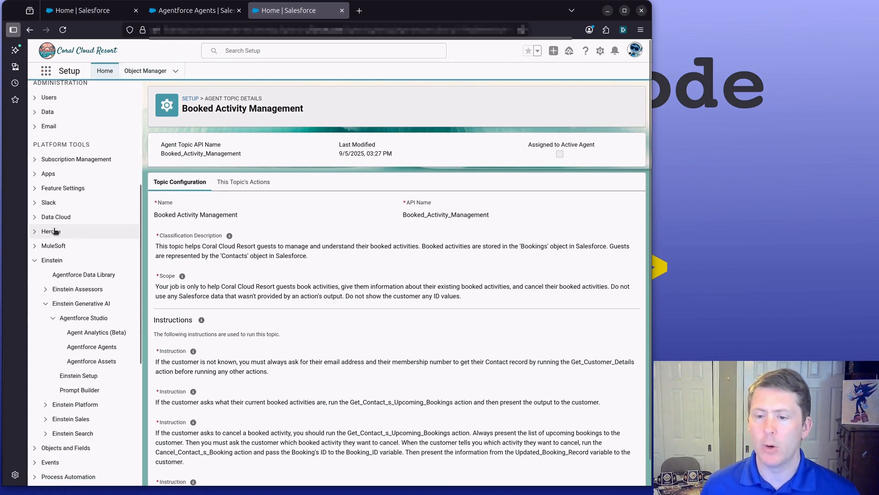
click(97, 348)
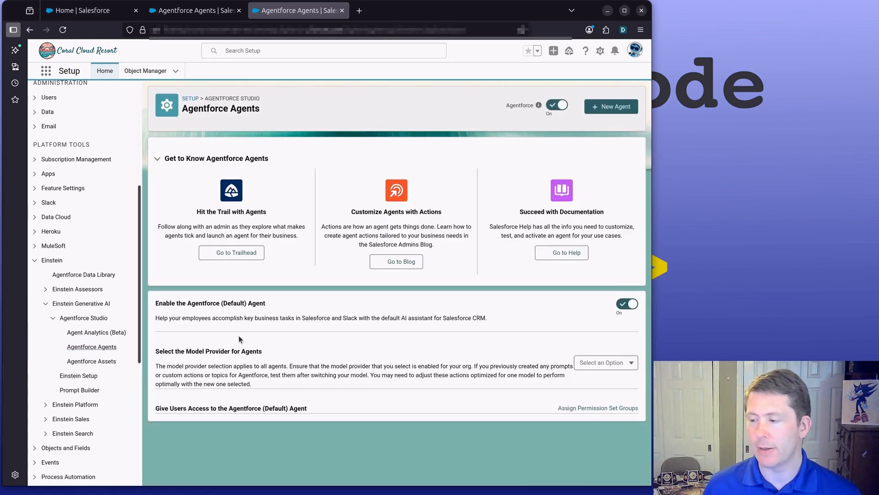
click(195, 461)
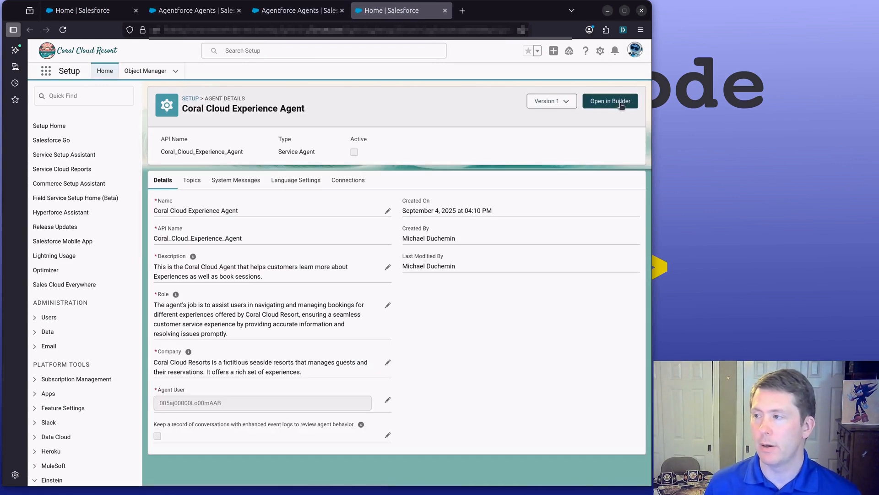
click(622, 106)
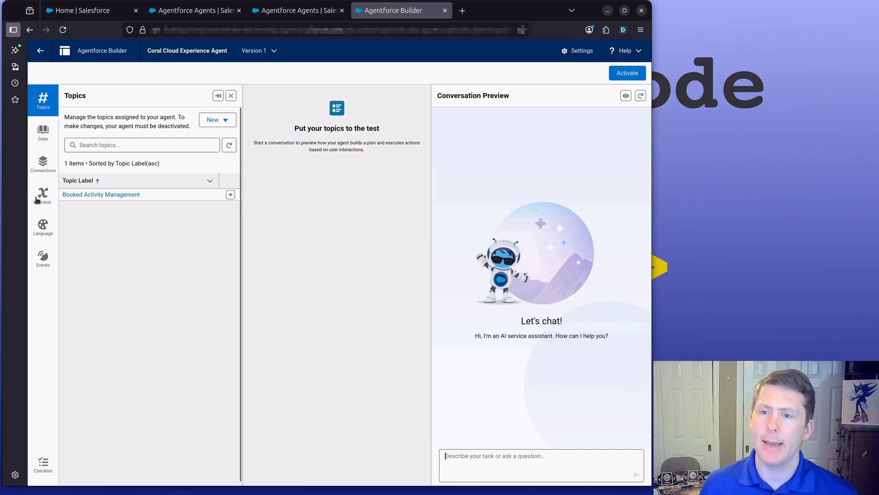
click(41, 100)
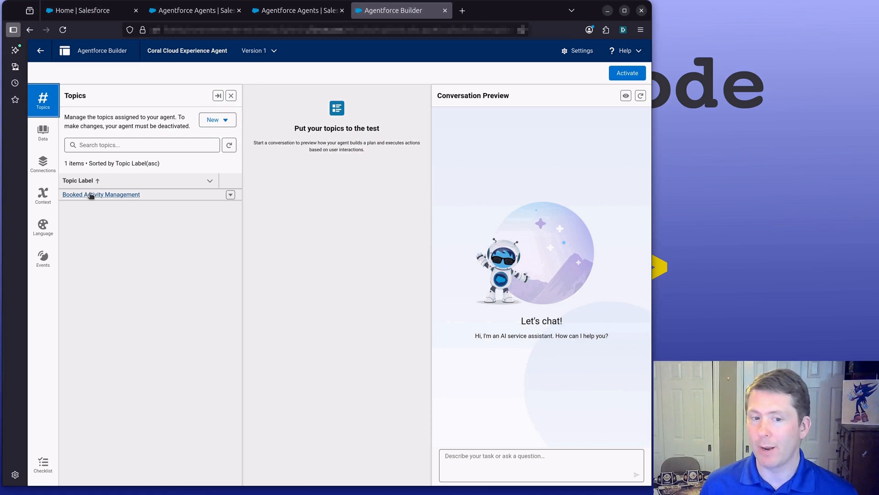
Step: Check the agent's Data Library and review its Connections settings, including the inbound and outbound Omni-Channel flows
click(43, 133)
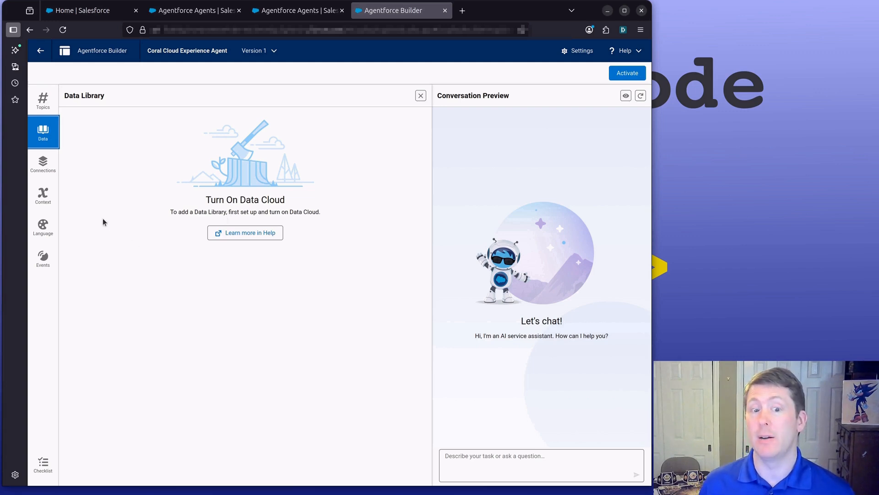
click(46, 159)
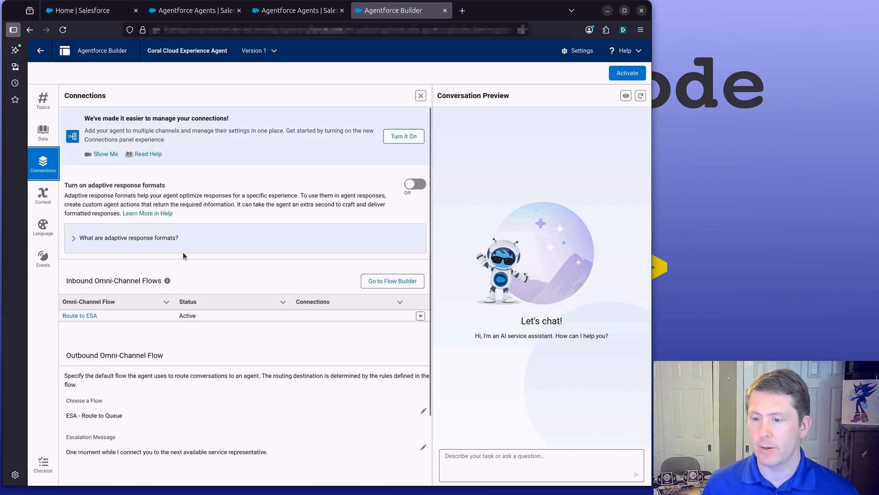
scroll(124, 255, down, 3)
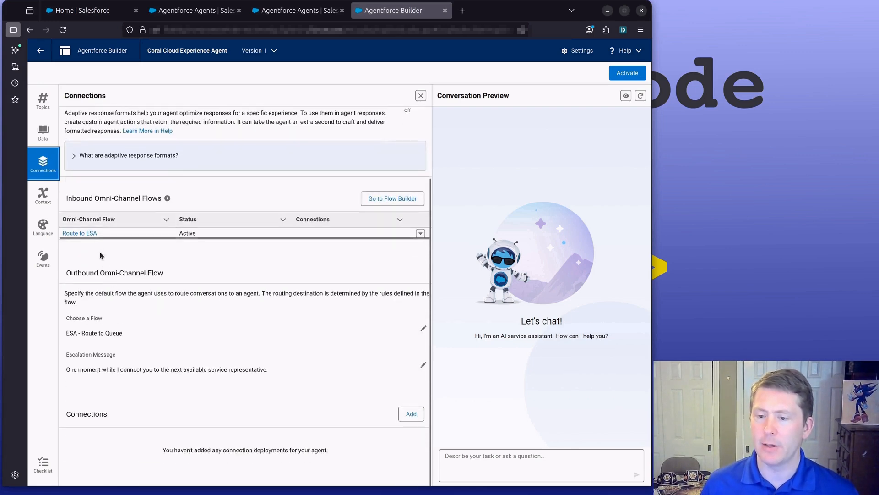
scroll(100, 253, up, 3)
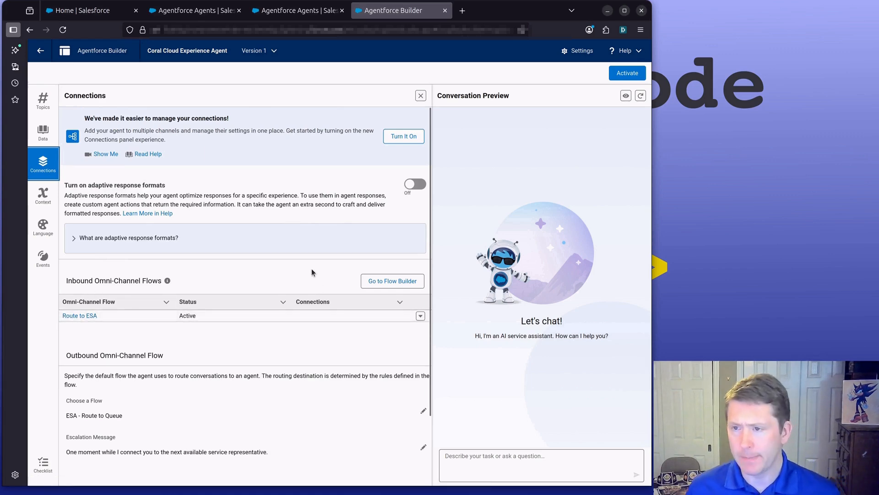
scroll(311, 269, down, 3)
scroll(306, 246, up, 3)
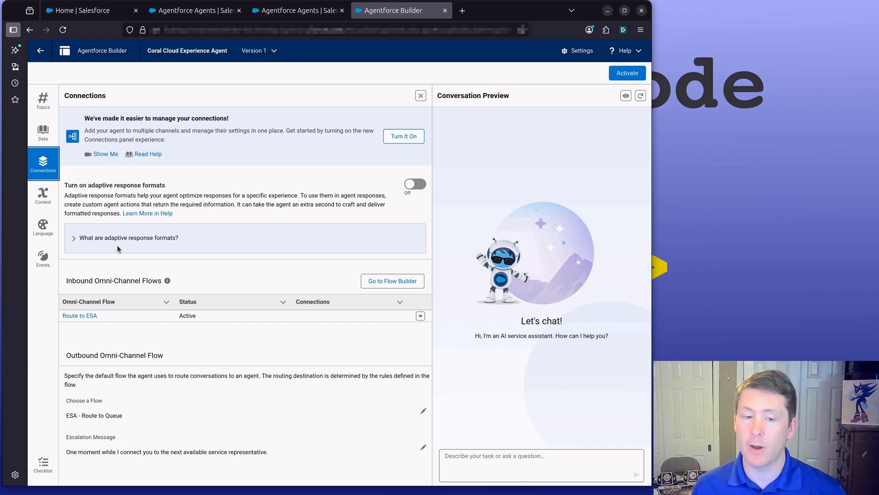
Step: Review the agent's context variables and filters, and inspect the New Custom Variable form without creating a variable
click(44, 196)
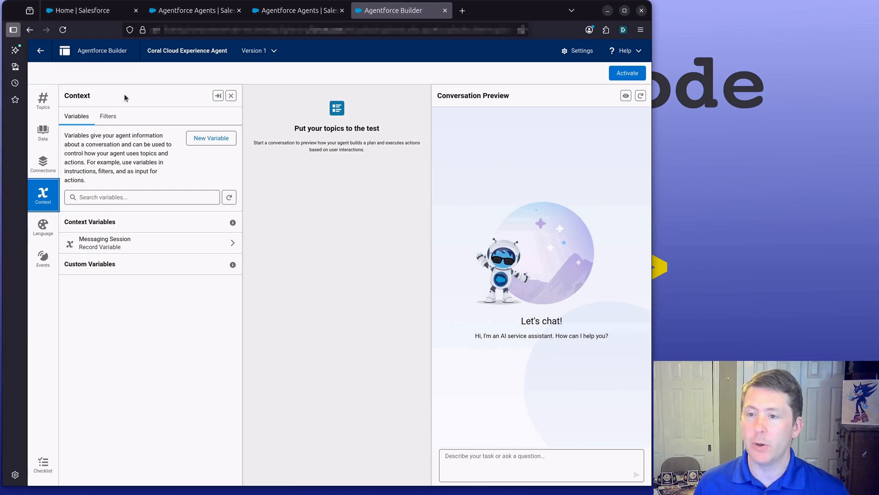
click(103, 117)
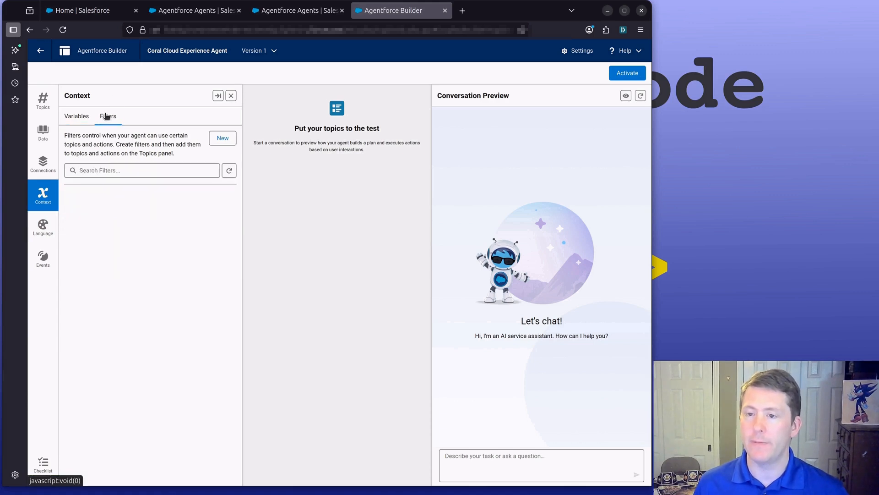
click(68, 118)
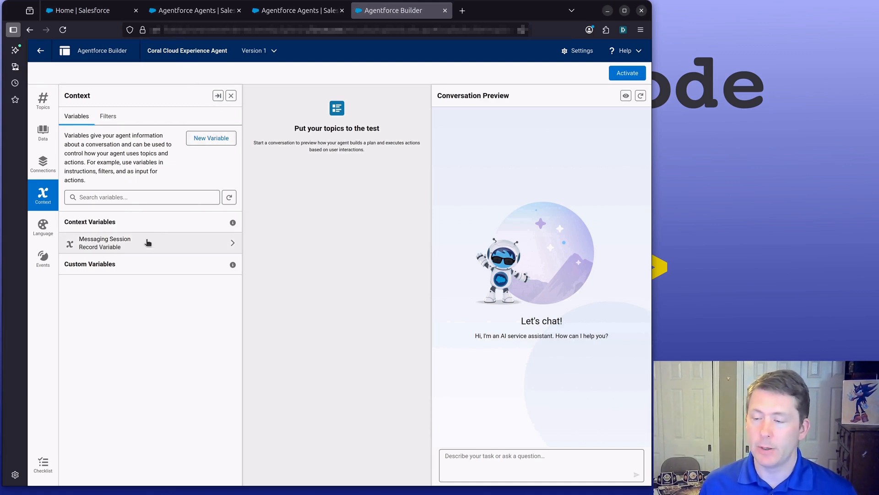
click(211, 138)
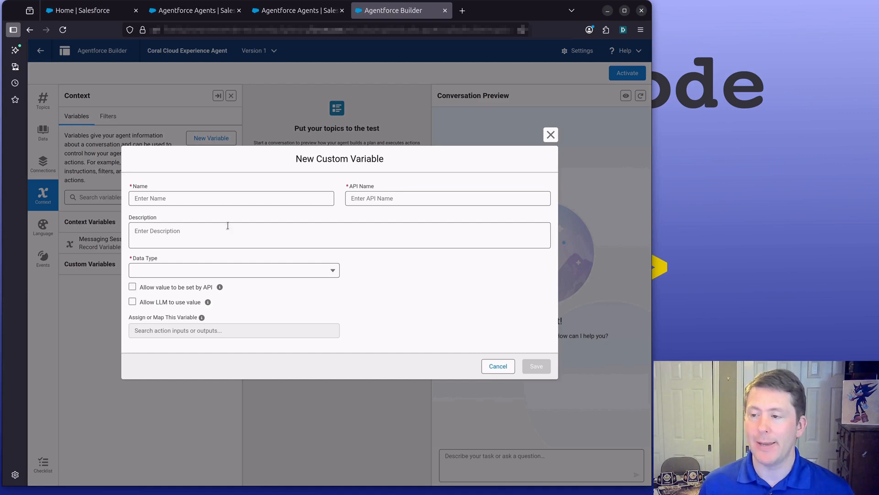
click(485, 368)
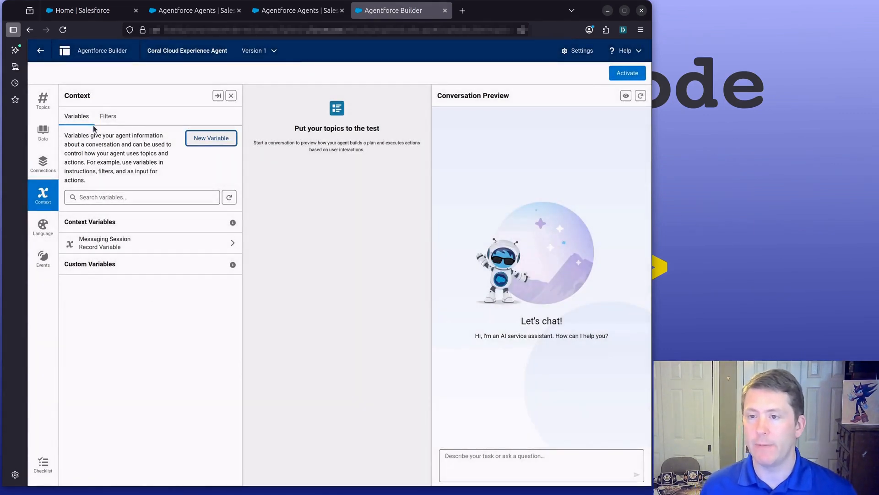
Step: Inspect the New Filter form for the agent's context, including the session variables available as the condition resource
click(107, 117)
click(232, 139)
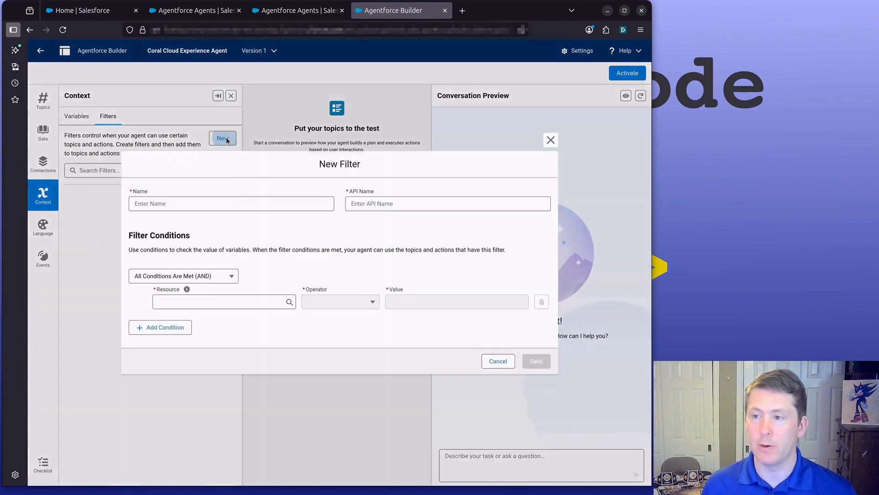
click(201, 306)
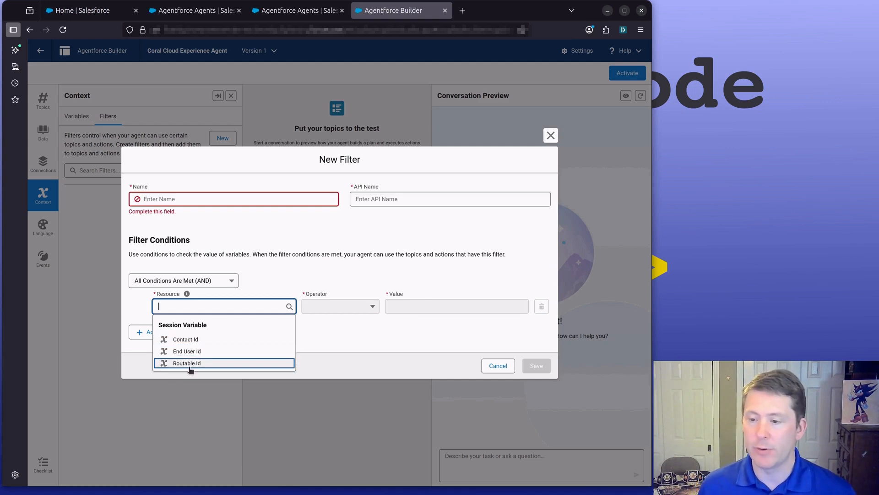
click(302, 268)
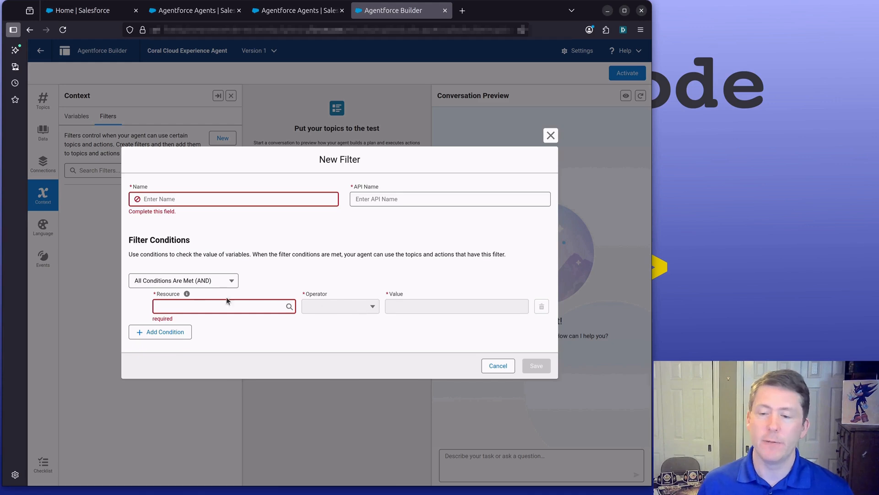
click(211, 307)
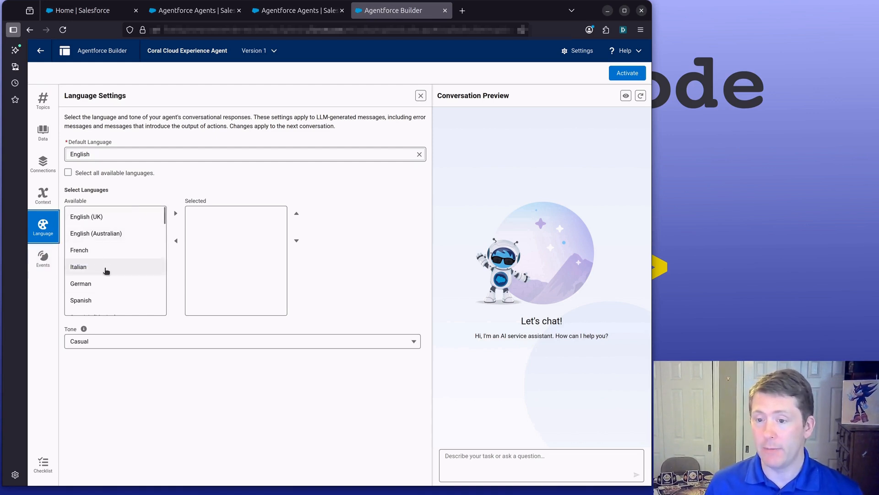
Step: Look through the available languages in Language Settings and examine the events of the 06:11:07 PM session in the Event Logs
scroll(104, 265, down, 3)
scroll(107, 269, up, 3)
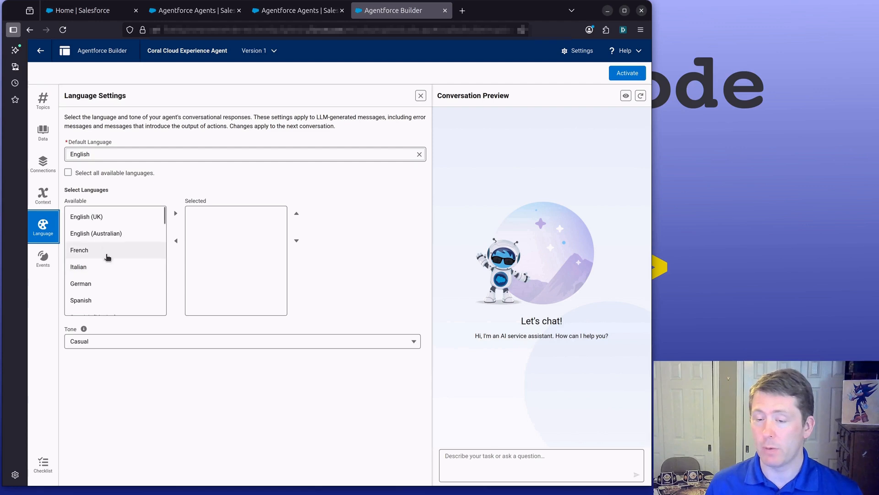
click(45, 261)
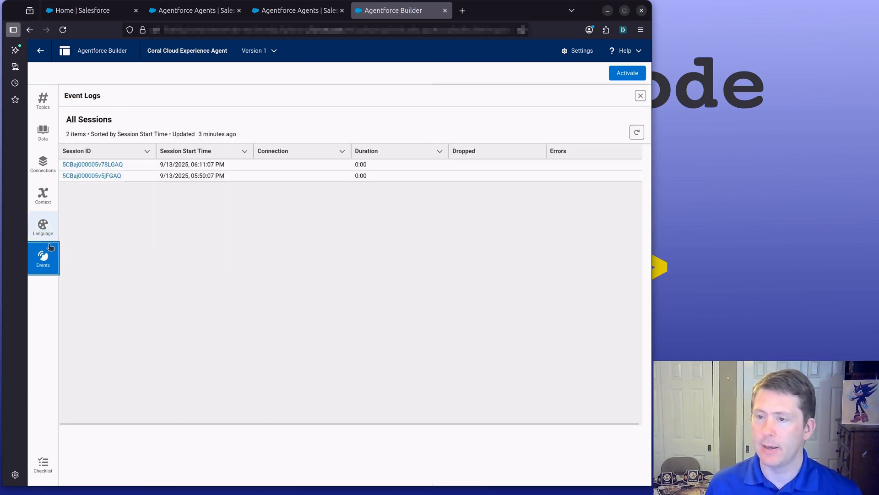
click(82, 167)
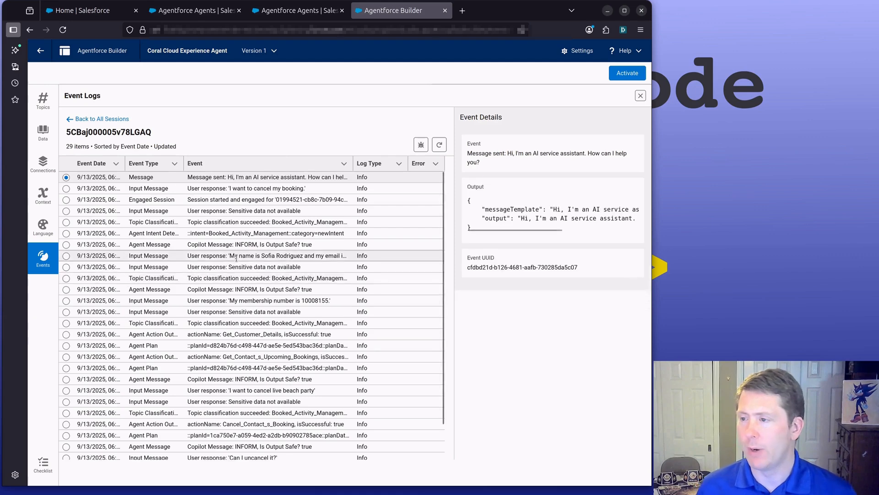
scroll(226, 274, down, 2)
scroll(225, 273, up, 2)
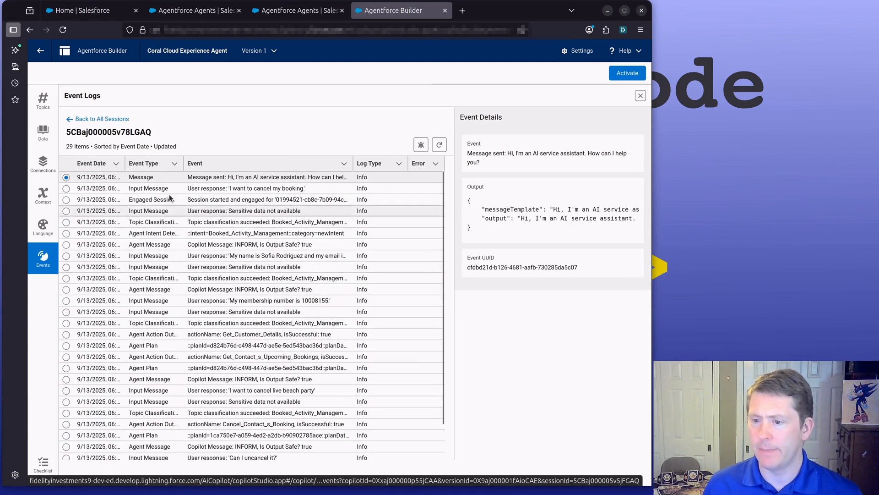
click(71, 120)
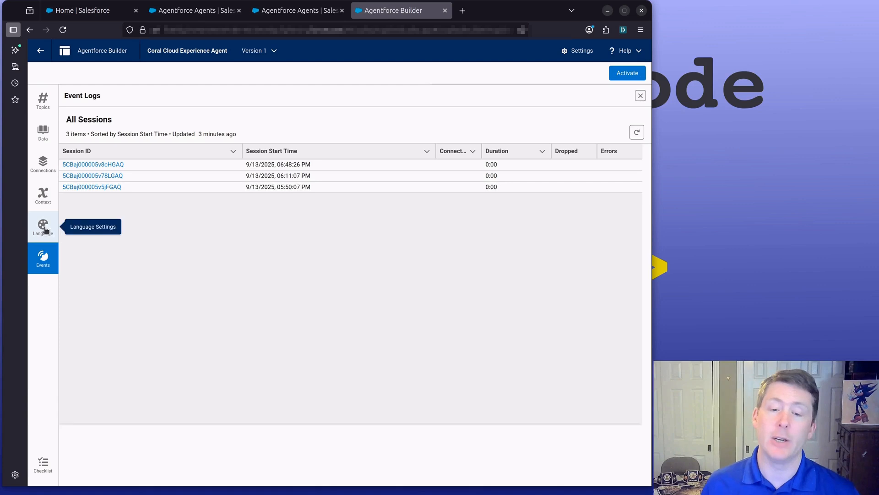
Step: Browse the standard topics offered from the Asset Library, select Escalation, and leave without adding it to the agent
click(45, 109)
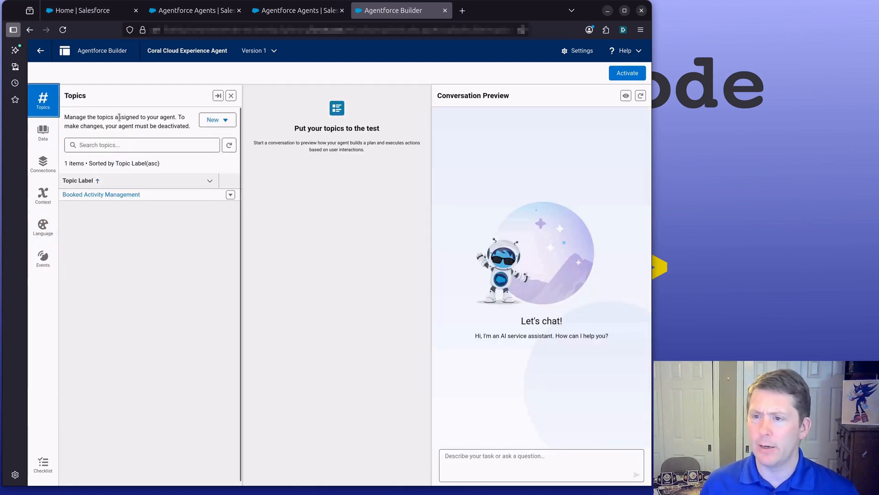
click(213, 121)
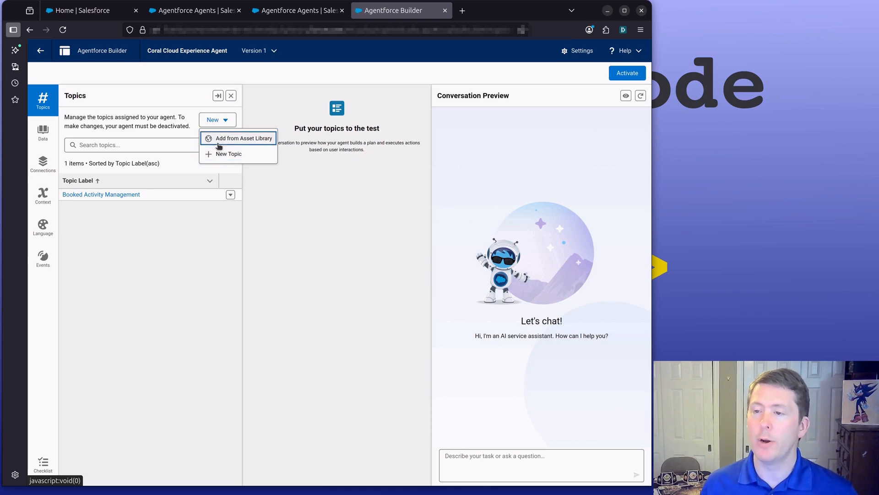
click(216, 140)
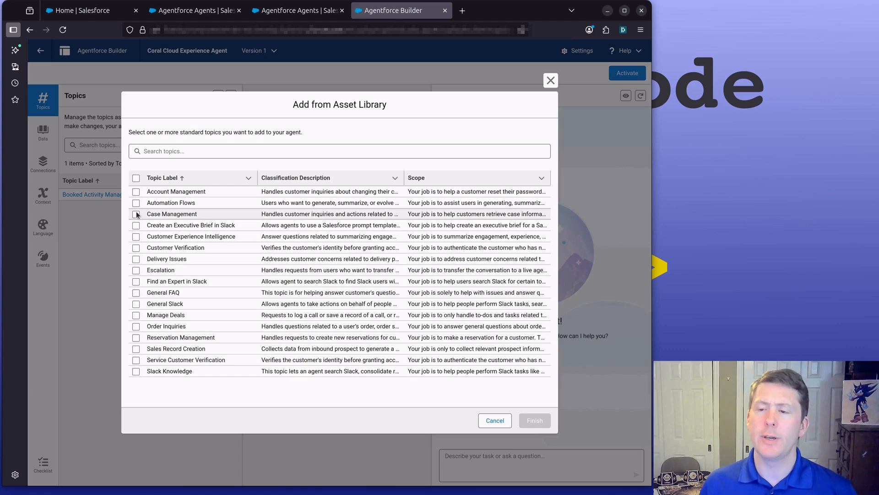
click(136, 270)
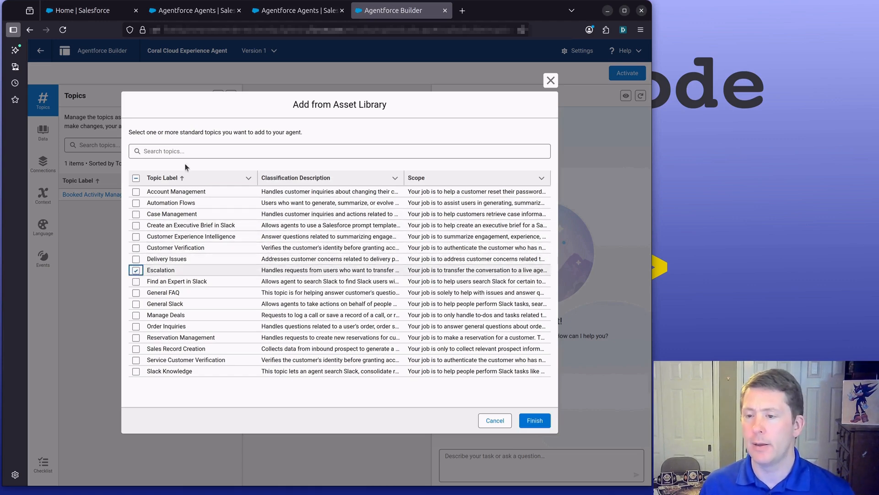
click(493, 425)
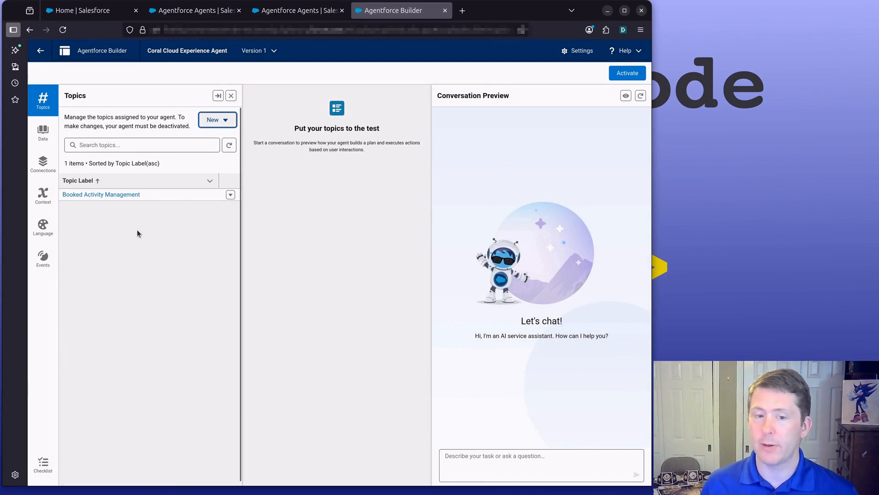
Step: Send the agent the test message "I am not satisfied. I want to speak to a real person." in the Conversation Preview
click(463, 456)
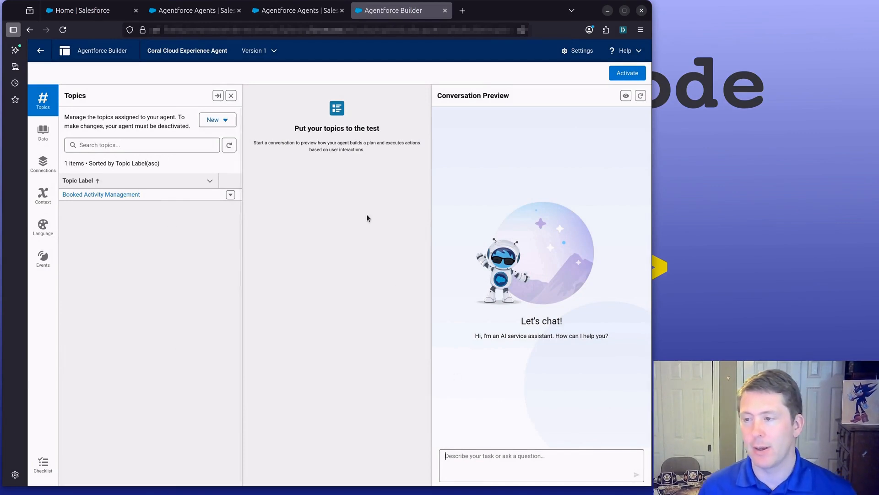
click(446, 456)
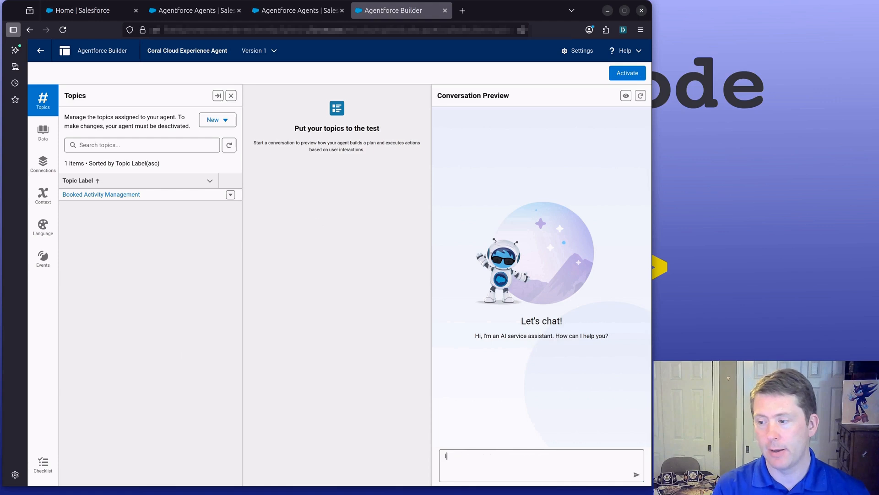
text(I a)
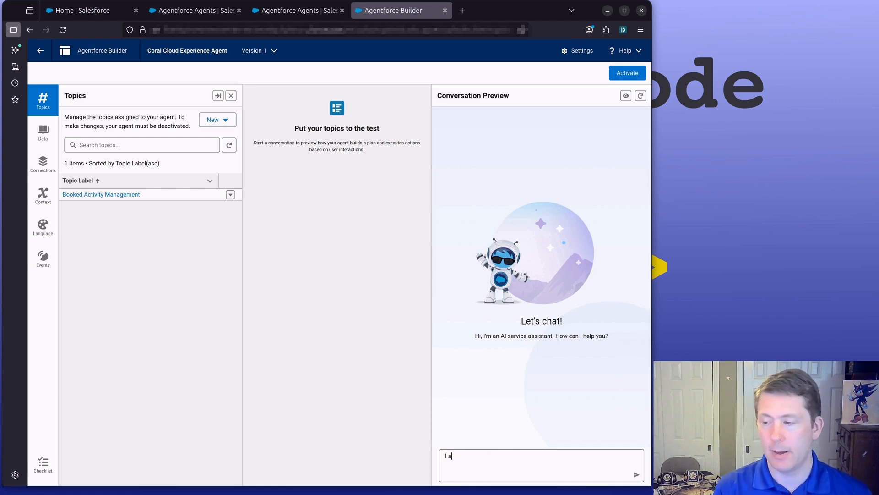
text(m not satisfied. I want)
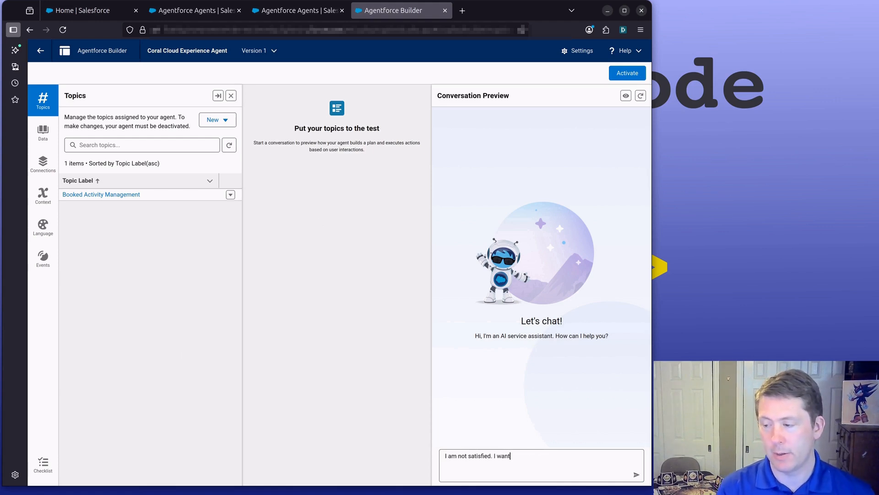
text( to speak to a real perso)
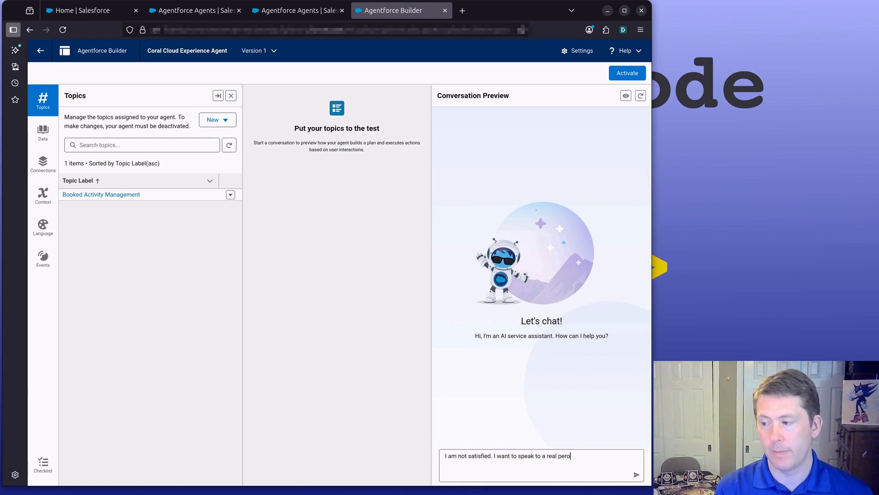
text(n.)
key(Return)
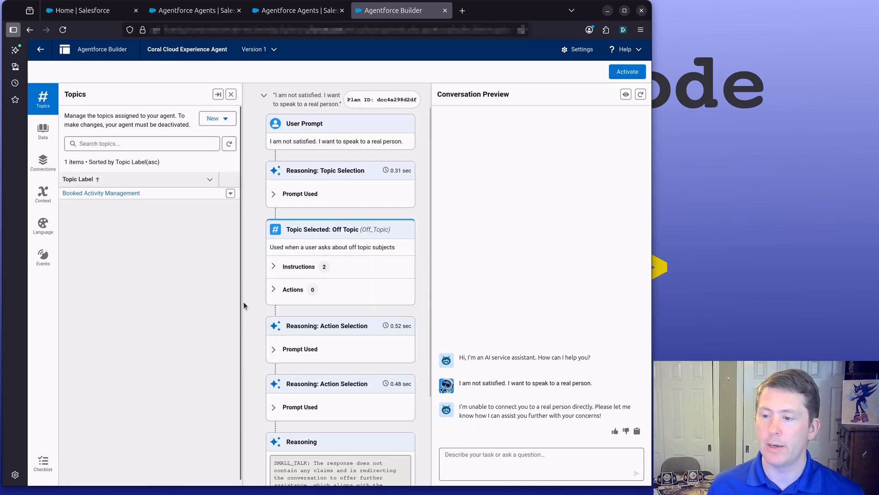
Step: Examine the prompt used for topic selection and the Off Topic instructions in the reasoning for the real-person request
scroll(345, 180, up, 2)
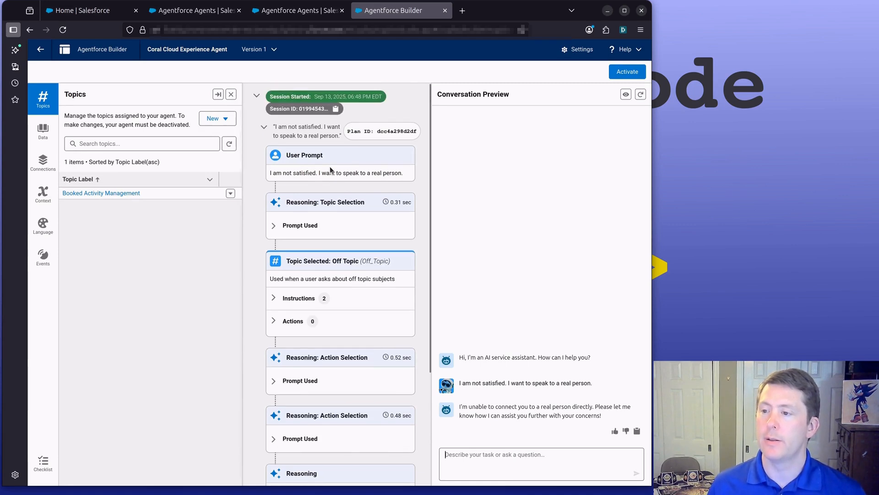
click(286, 224)
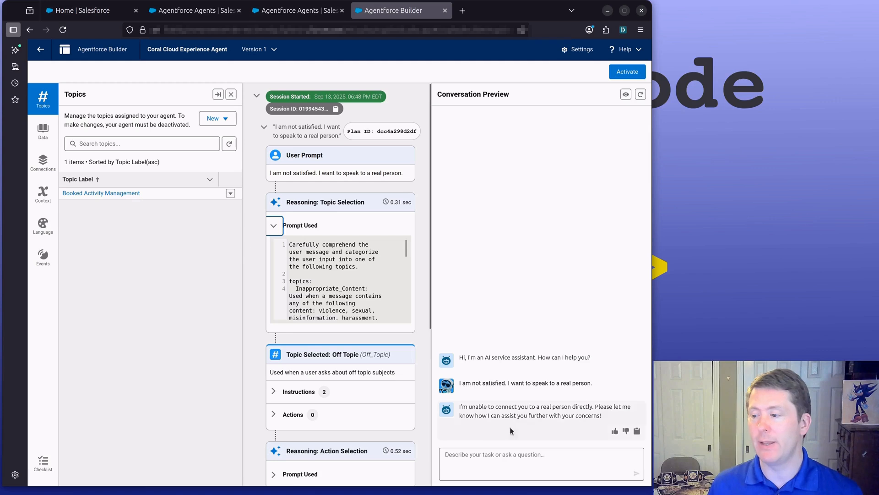
click(486, 468)
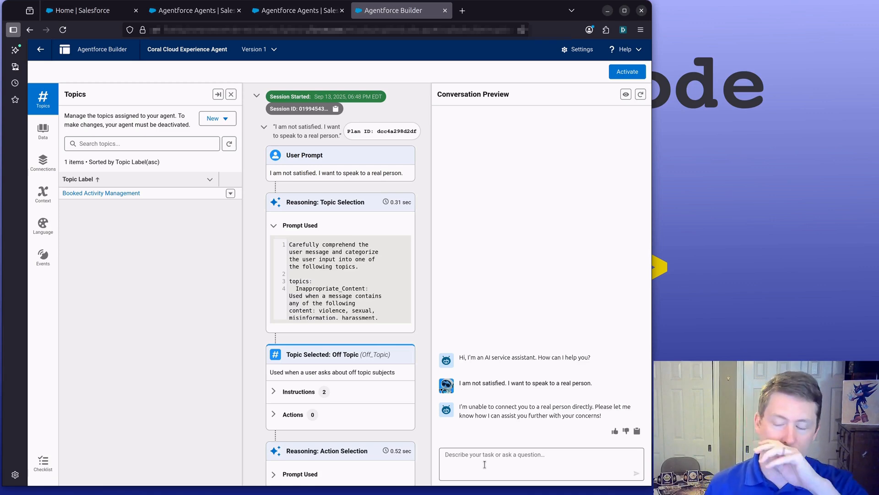
scroll(373, 215, down, 3)
scroll(373, 216, up, 2)
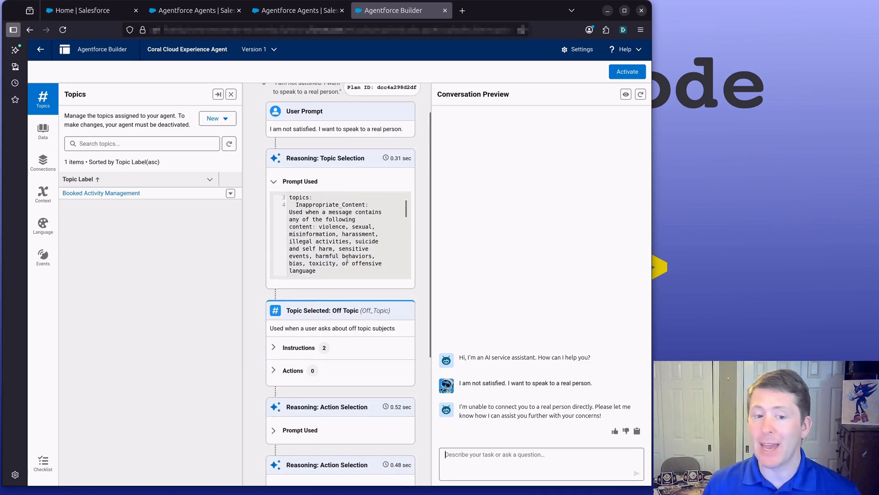
scroll(341, 258, down, 2)
scroll(341, 258, up, 4)
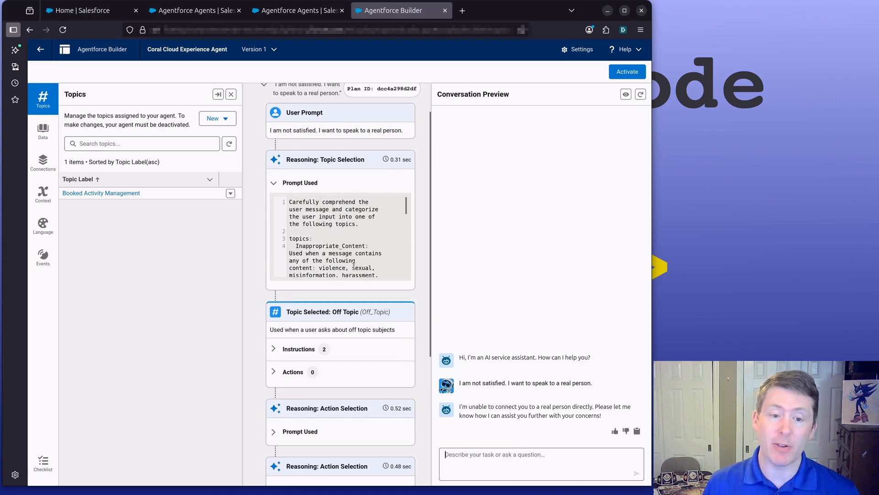
scroll(363, 346, up, 1)
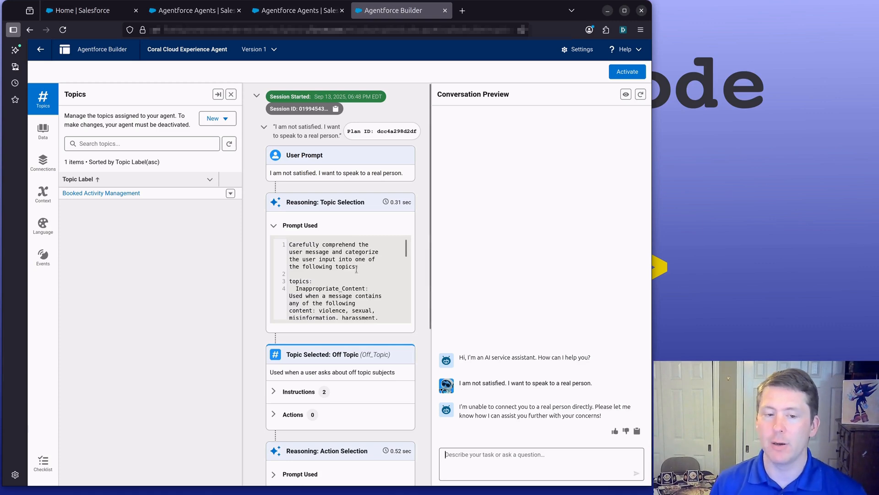
scroll(333, 253, down, 5)
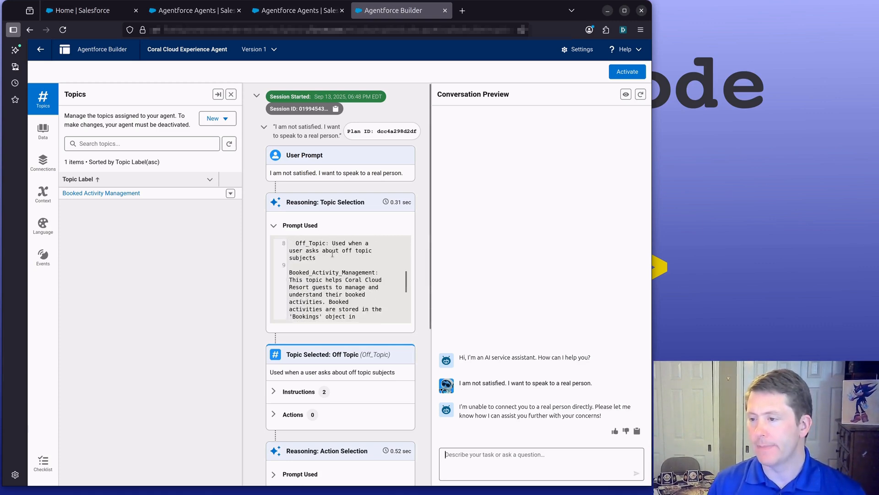
scroll(333, 254, down, 8)
scroll(326, 204, up, 3)
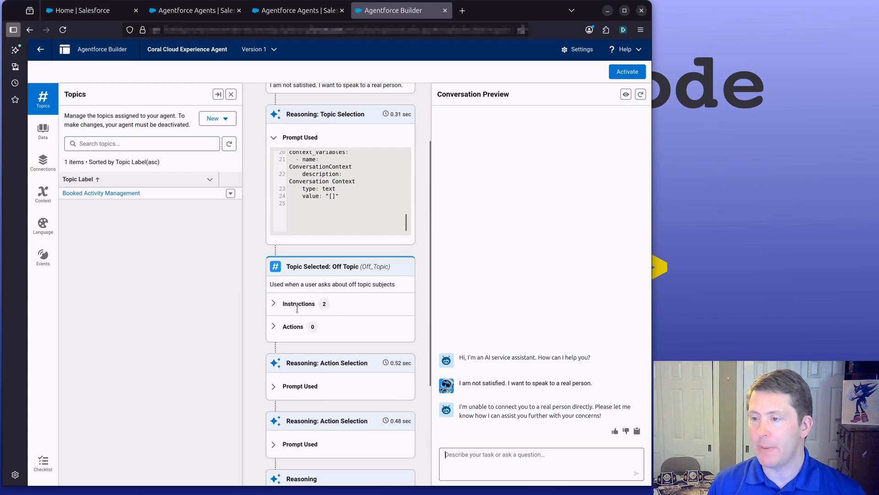
click(273, 304)
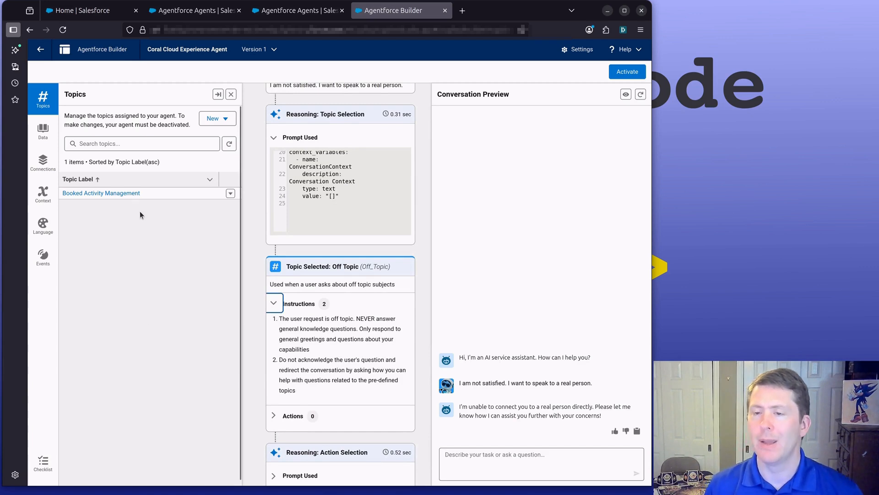
Step: Add the standard Escalation topic from the Asset Library to the agent
click(211, 119)
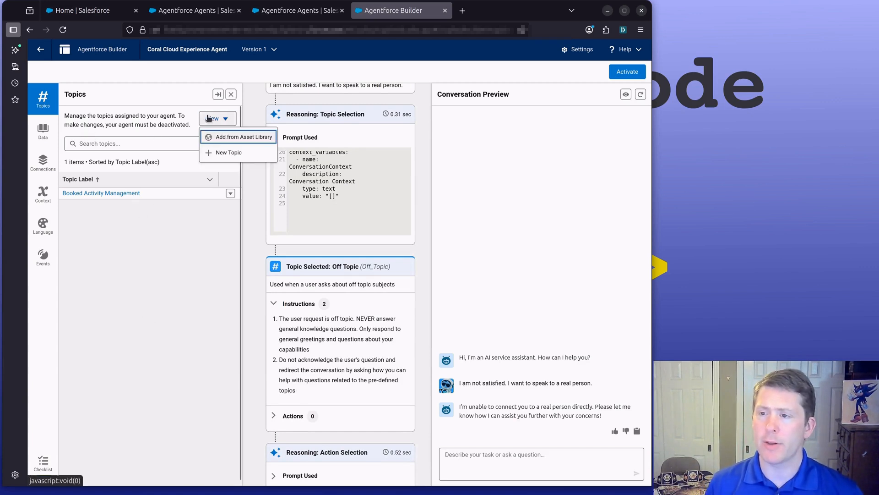
click(222, 137)
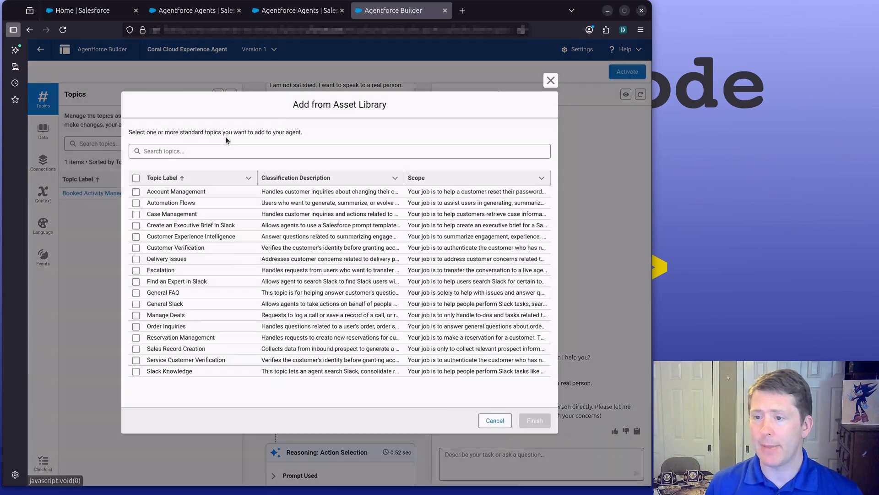
click(136, 270)
click(535, 420)
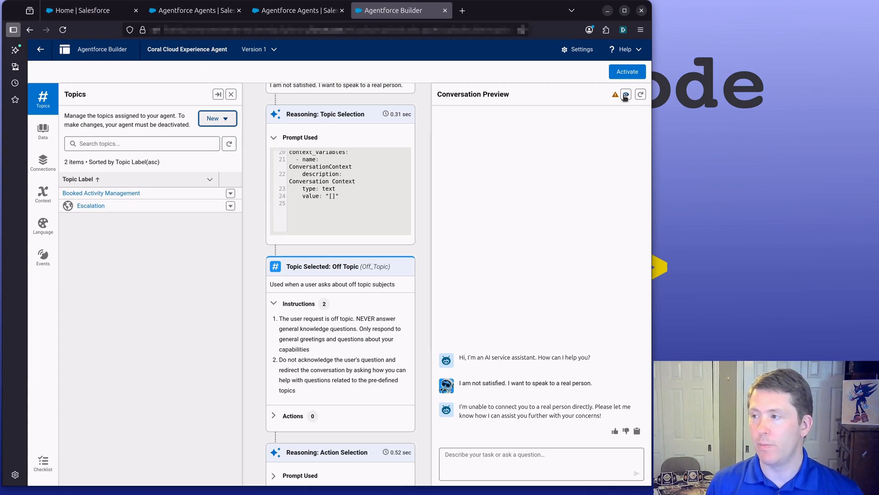
Step: Restart the Conversation Preview session and send the agent "I'm not satisfied. I want to talk to a real person."
click(640, 96)
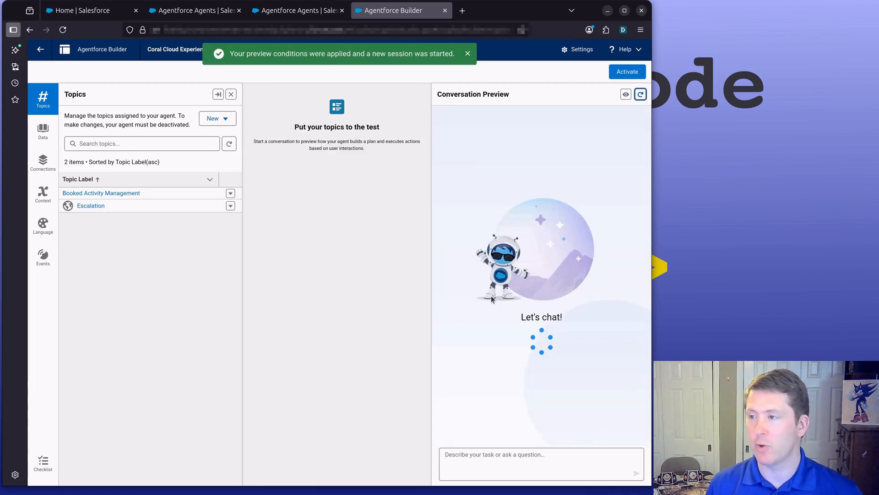
click(484, 454)
text(I'm not sa)
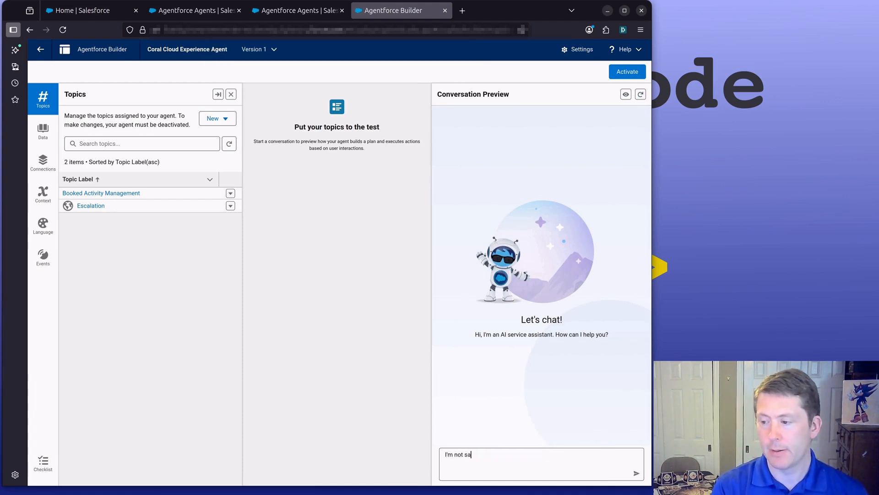
text(tisfied. I want to talk to a real pero)
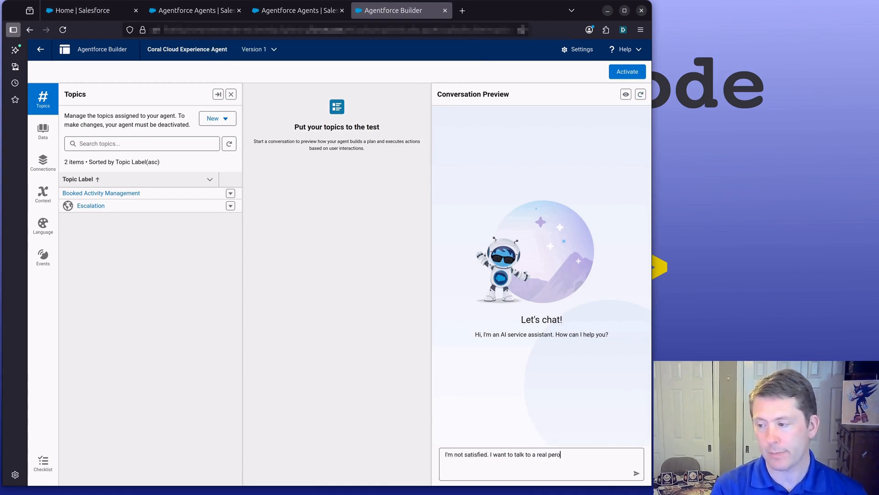
key(BackSpace)
text(son.)
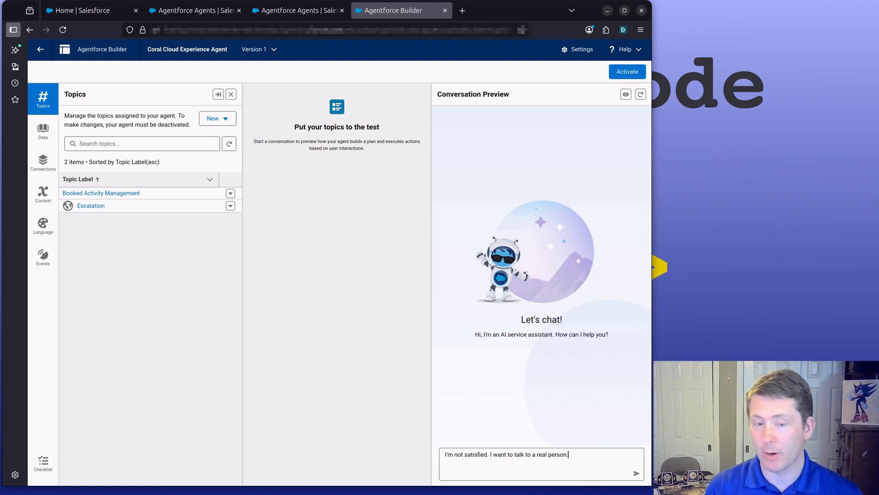
key(Return)
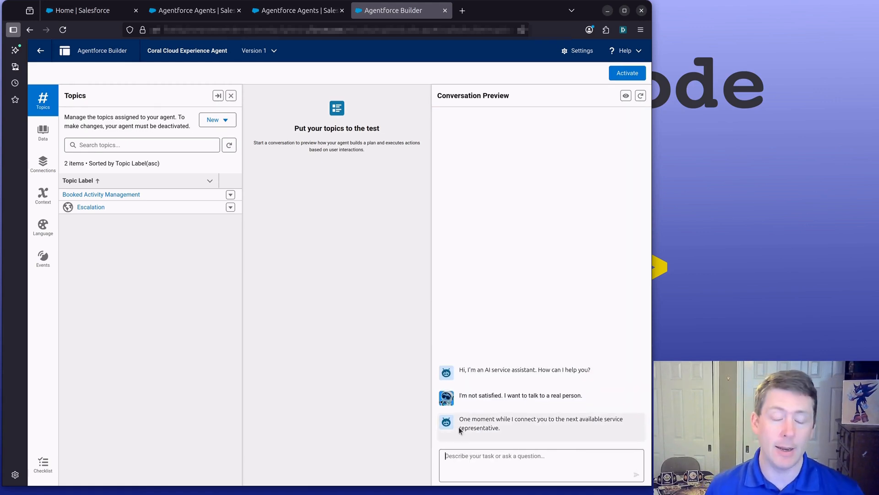
drag(464, 421, 511, 427)
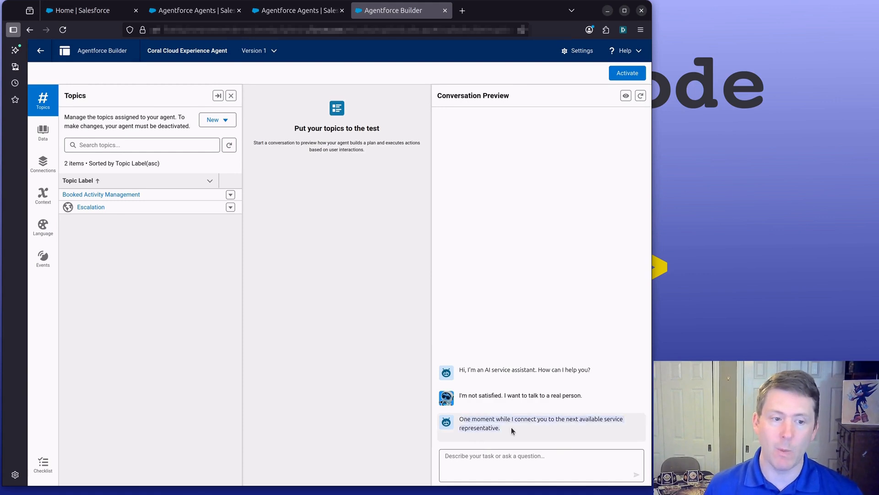
click(509, 427)
click(508, 458)
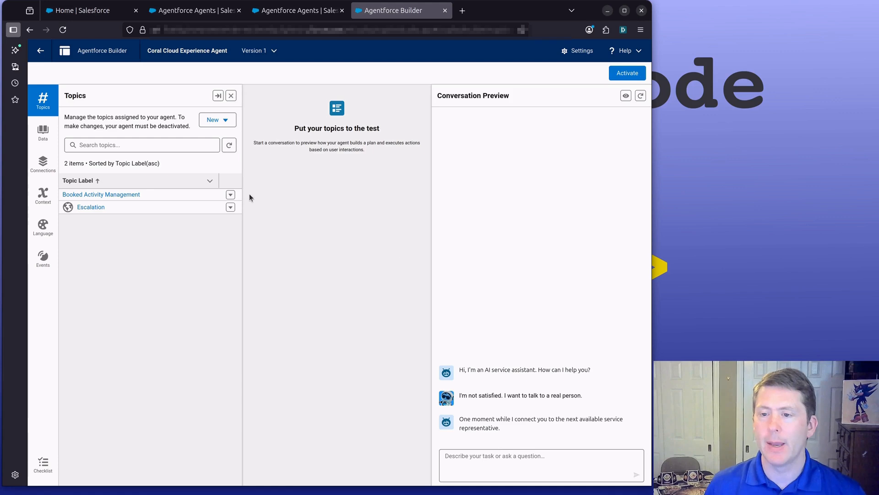
Step: Open the Booked Activity Management topic and look through its configuration and assigned actions
click(98, 194)
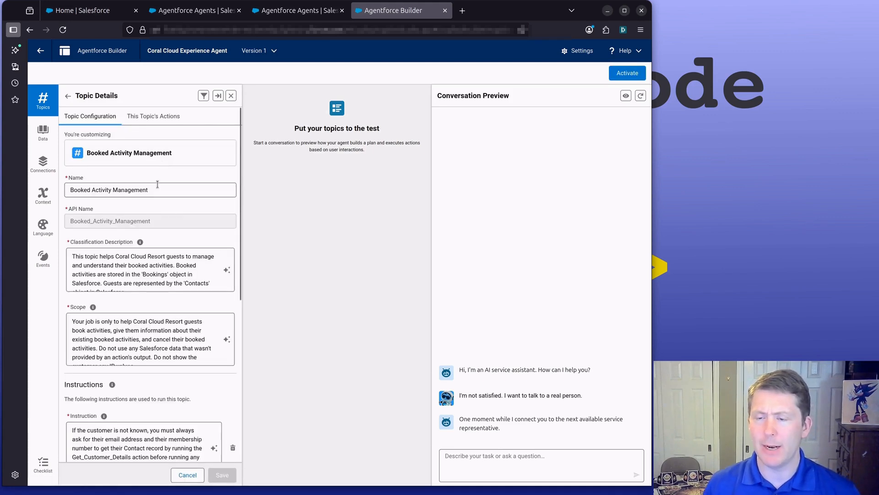
scroll(179, 223, down, 6)
scroll(179, 223, down, 2)
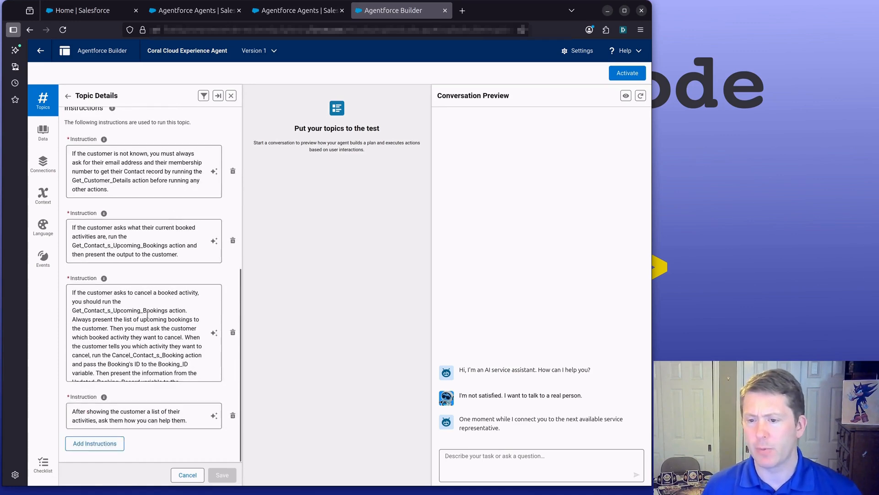
scroll(148, 315, up, 8)
click(139, 116)
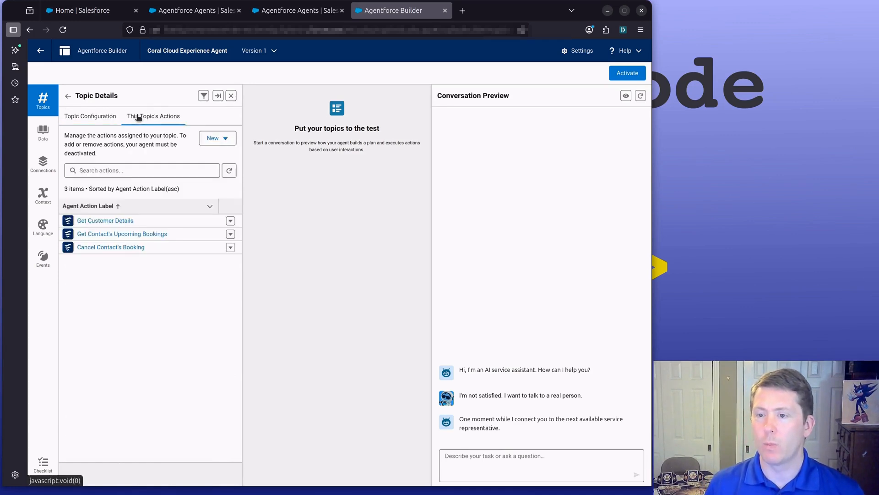
Step: Review the Booked Activity Management topic's classification description, scope and instructions in detail
click(78, 114)
scroll(119, 229, down, 3)
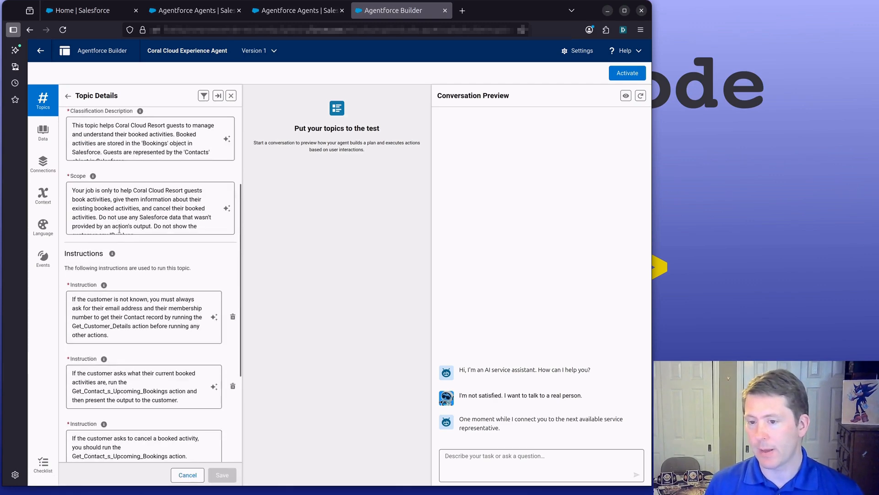
scroll(119, 229, down, 3)
scroll(146, 266, up, 6)
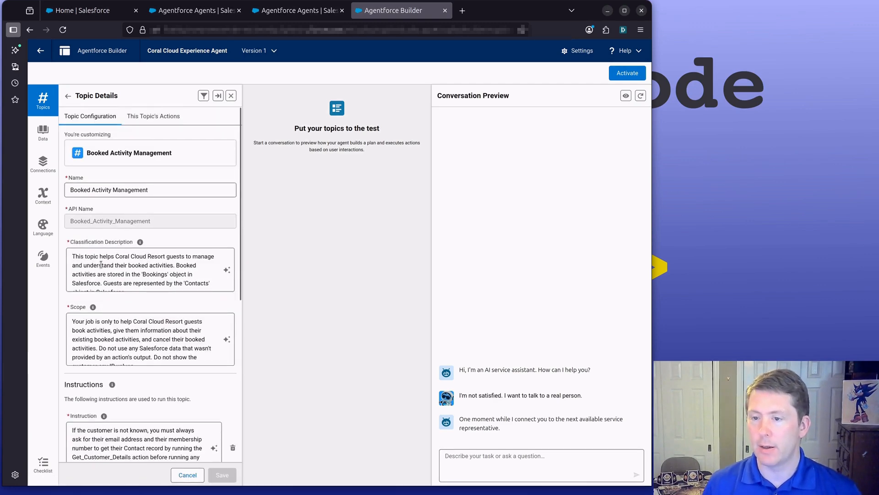
click(101, 265)
key(ctrl+a)
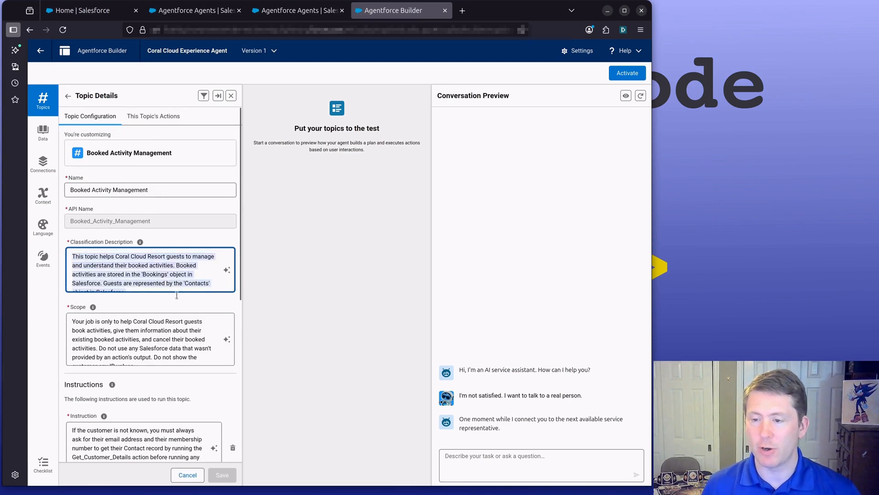
click(71, 323)
scroll(135, 339, down, 5)
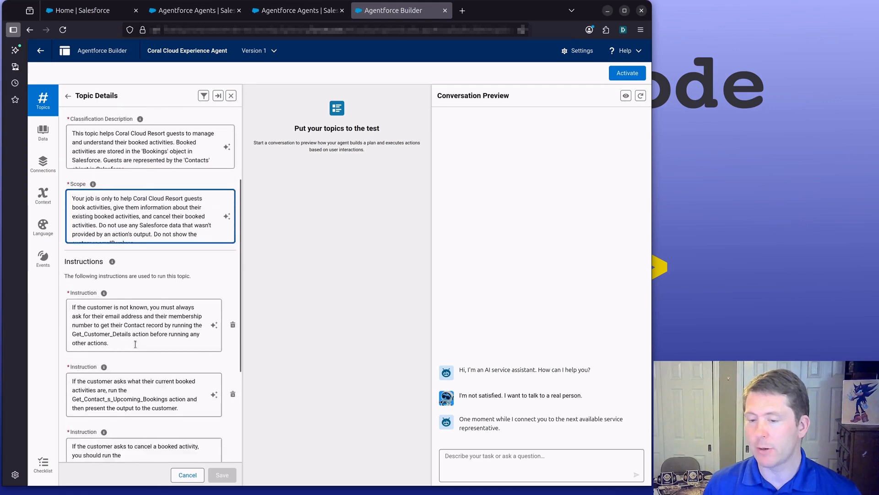
scroll(111, 271, down, 1)
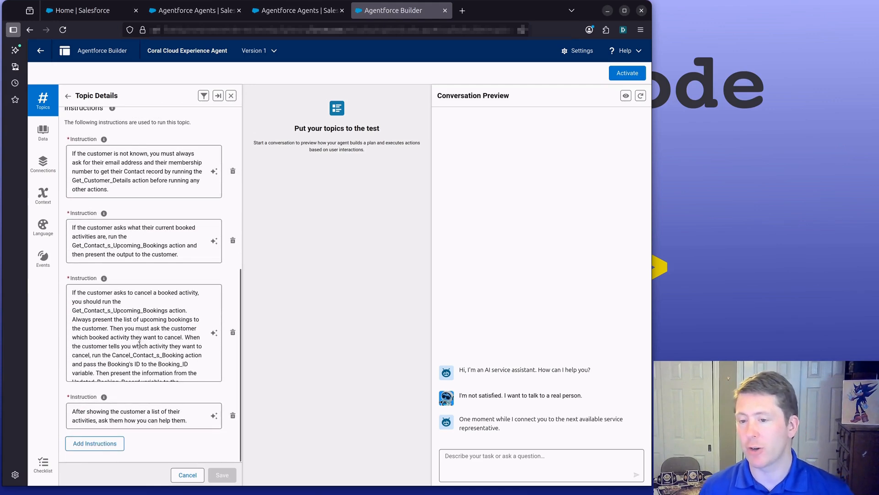
scroll(135, 338, up, 2)
scroll(142, 320, down, 2)
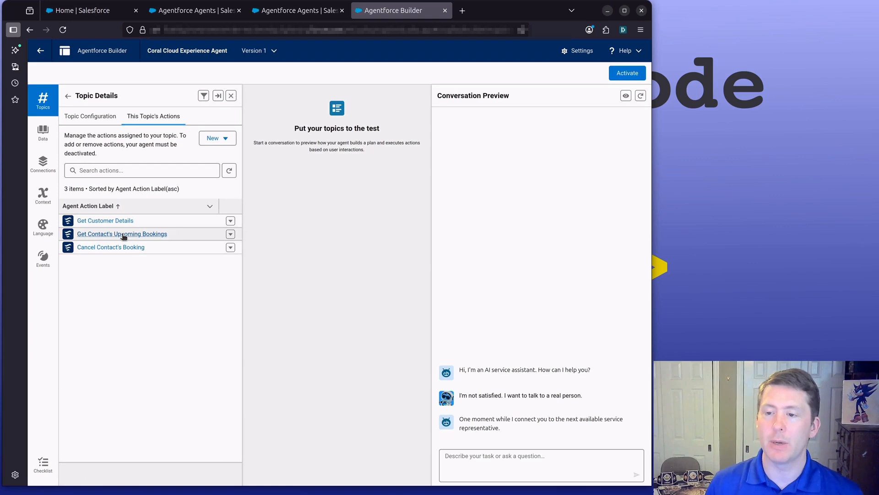
Step: Send the agent the test message "What are my upcoming bookings." in the Conversation Preview
click(475, 464)
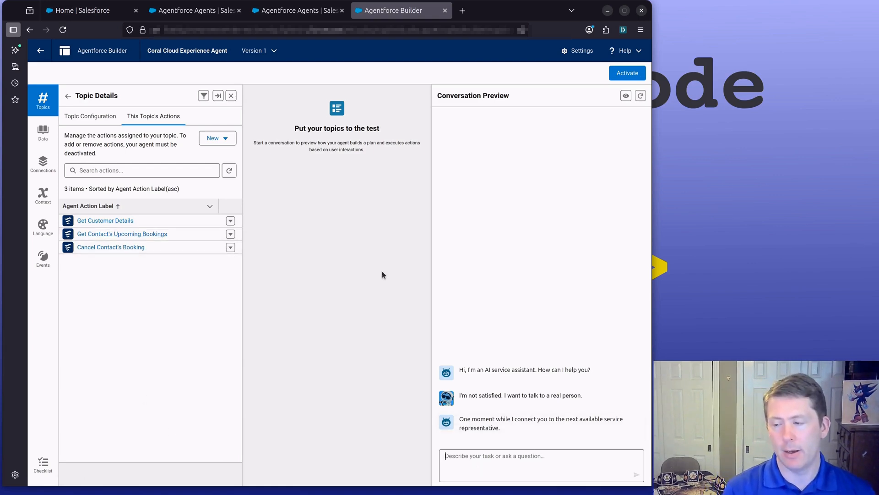
text(What arem)
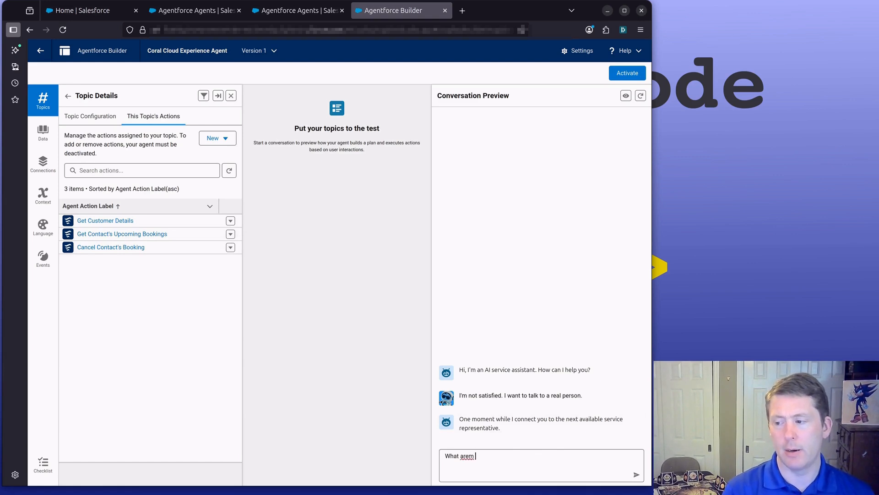
key(BackSpace)
text(my upco)
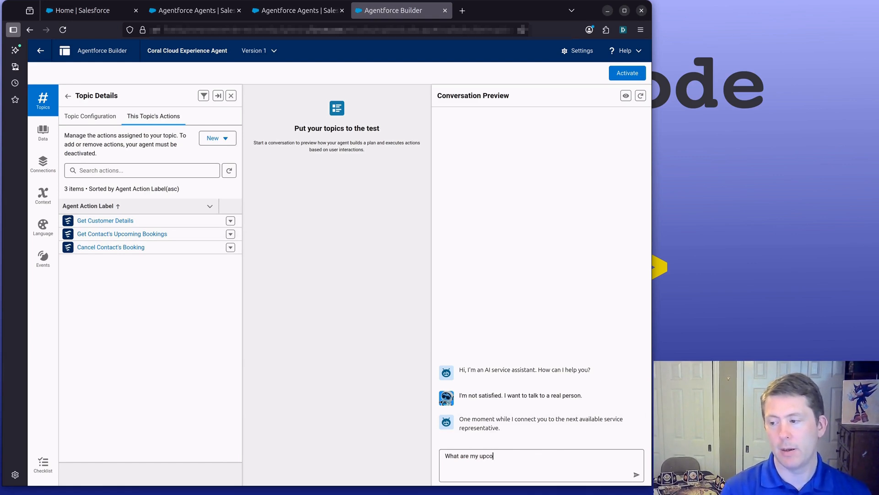
text(ming booking)
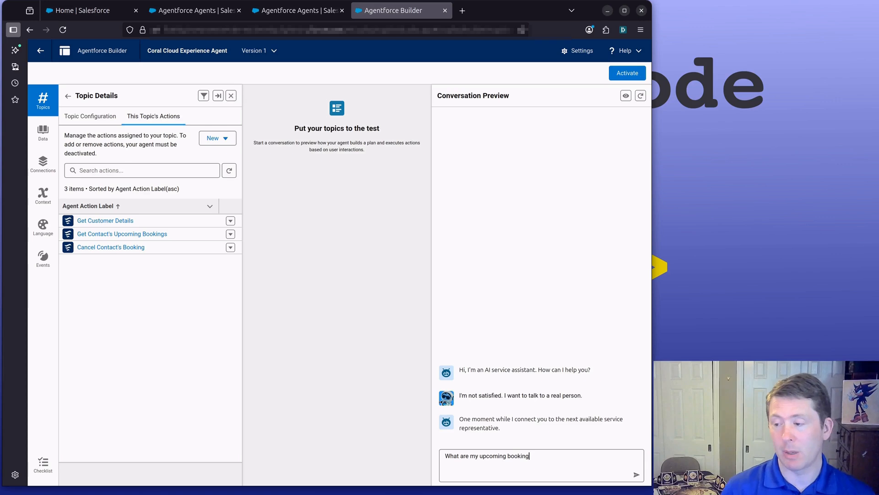
text(s.)
key(Return)
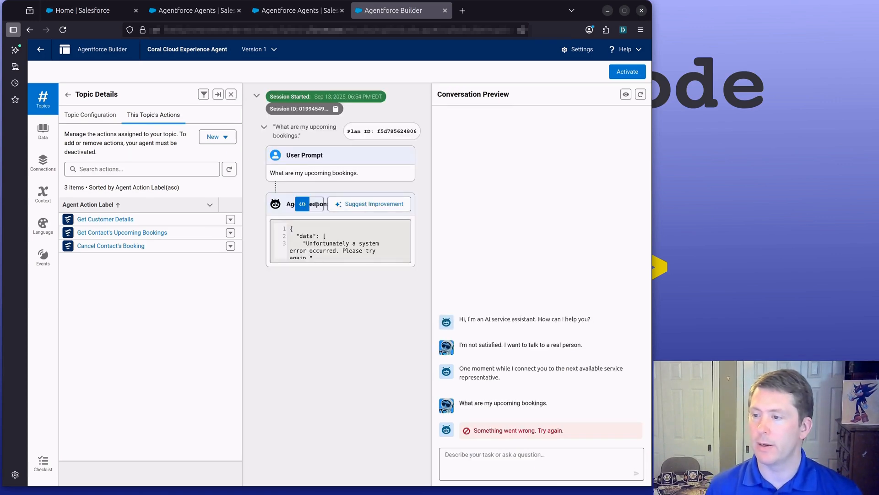
Step: Reload the agent page, discarding unsaved information, and send "What are my upcoming bookings?" in a fresh Conversation Preview
scroll(379, 235, down, 3)
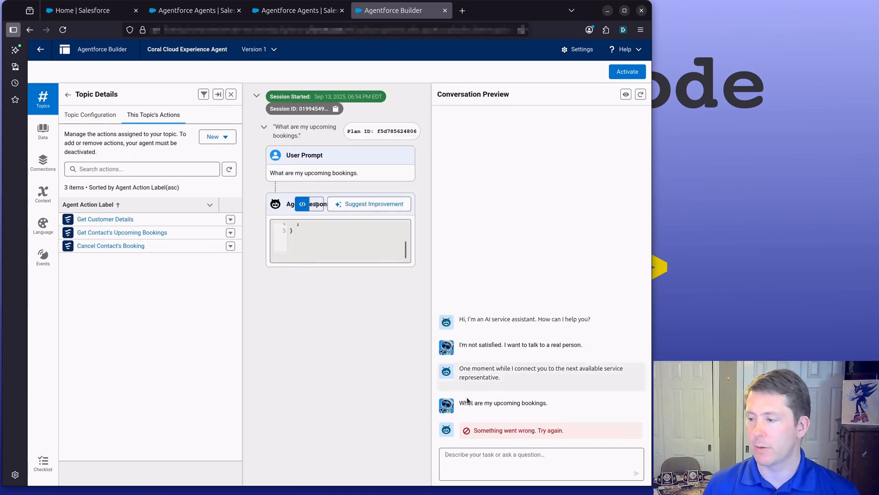
drag(460, 402, 548, 404)
click(63, 31)
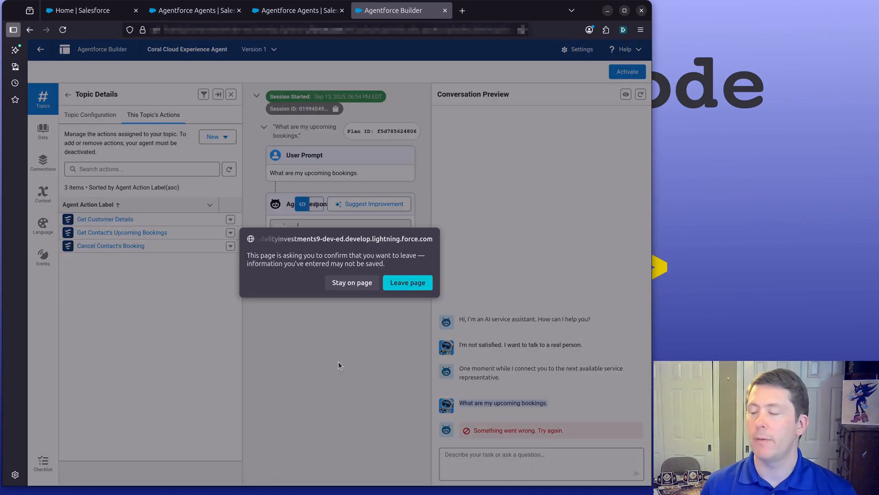
click(395, 287)
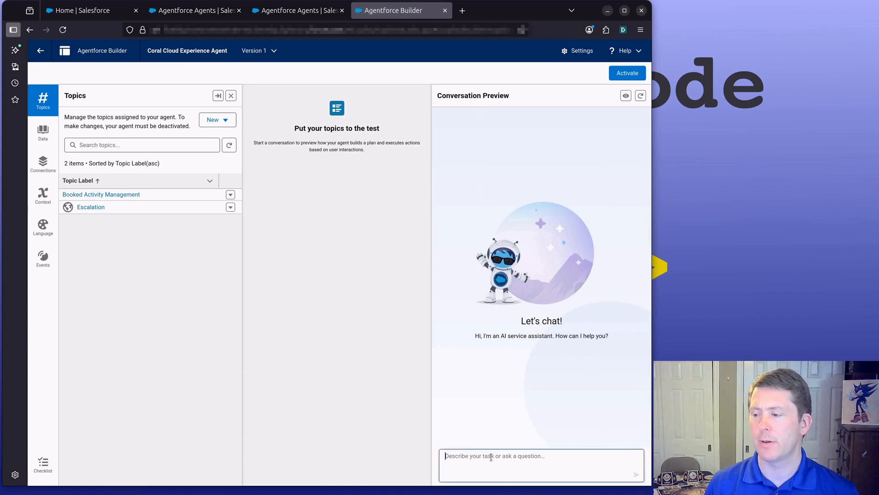
text(What are my upcoming bookings?)
key(Return)
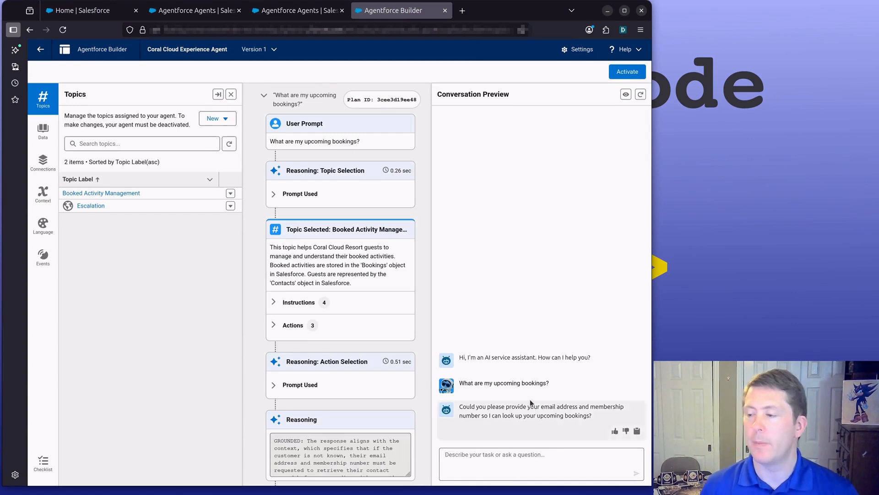
Step: Review the agent's topic selection, reasoning and response for the upcoming bookings question
scroll(337, 356, down, 3)
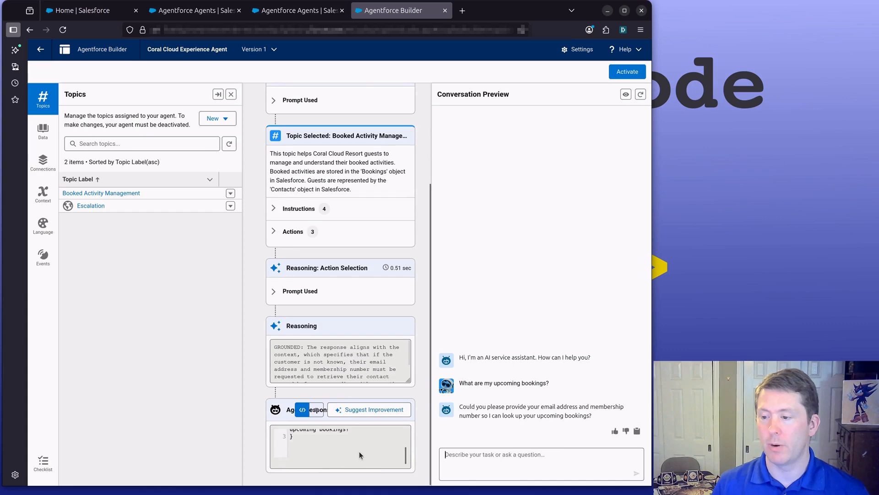
scroll(352, 453, up, 2)
scroll(405, 349, down, 2)
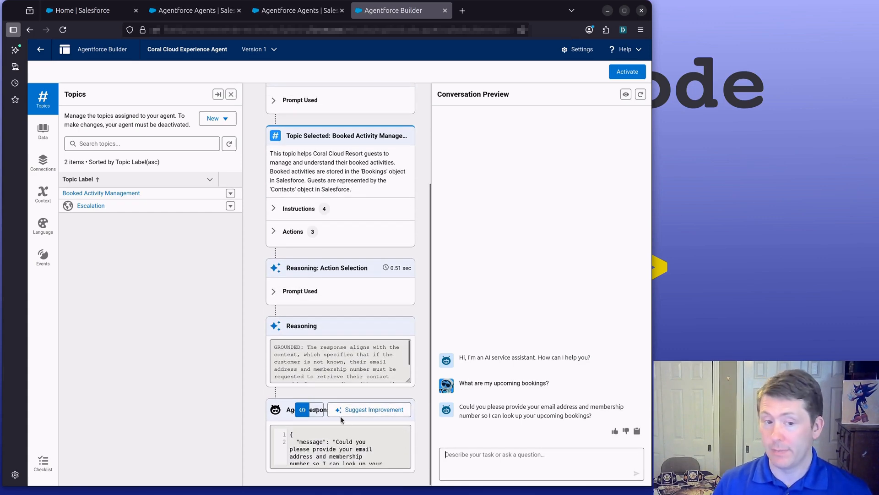
scroll(332, 458, down, 1)
scroll(332, 458, up, 4)
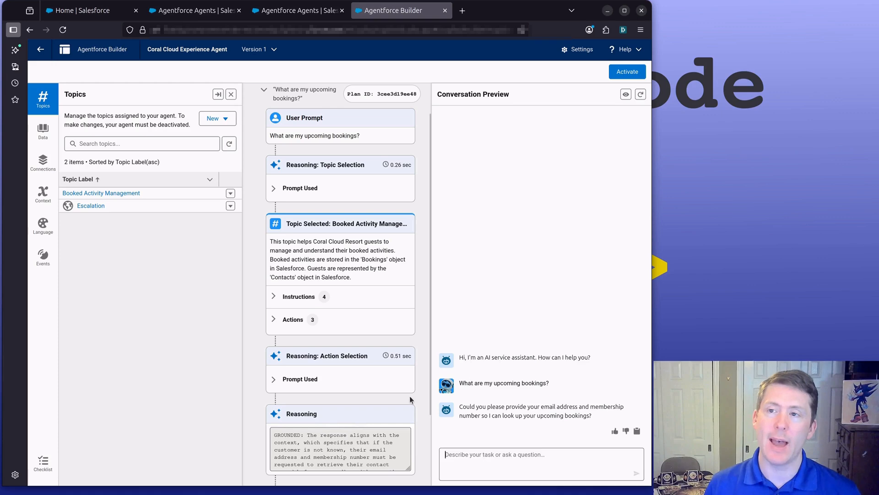
Step: Open a guest's contact record from the Recent Records on the Coral Cloud Resorts home page and copy the email details
click(87, 11)
scroll(81, 369, down, 2)
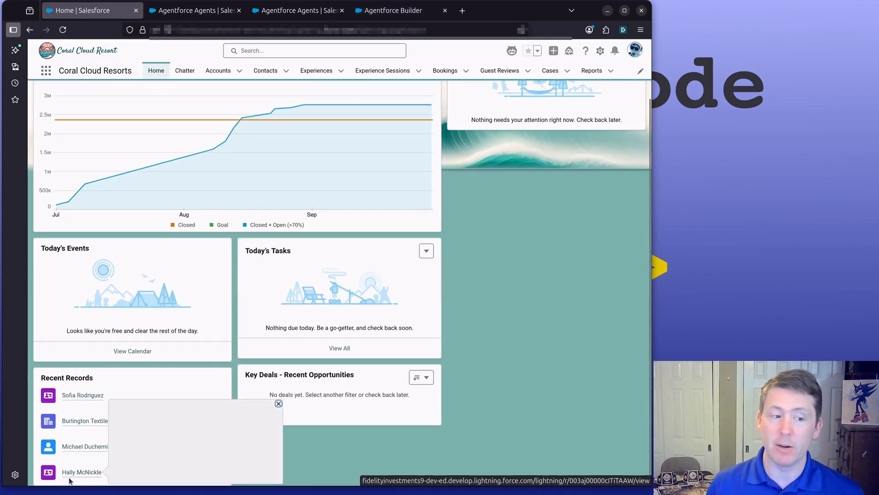
mouse_move(75, 476)
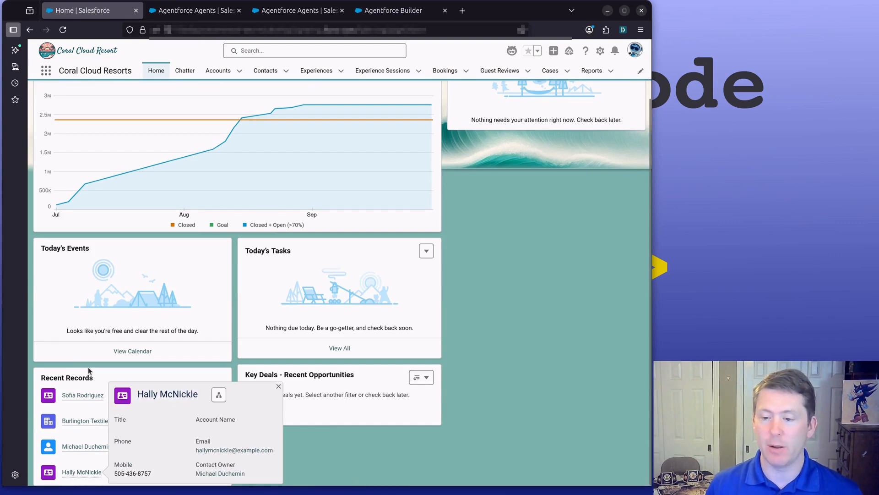
click(75, 395)
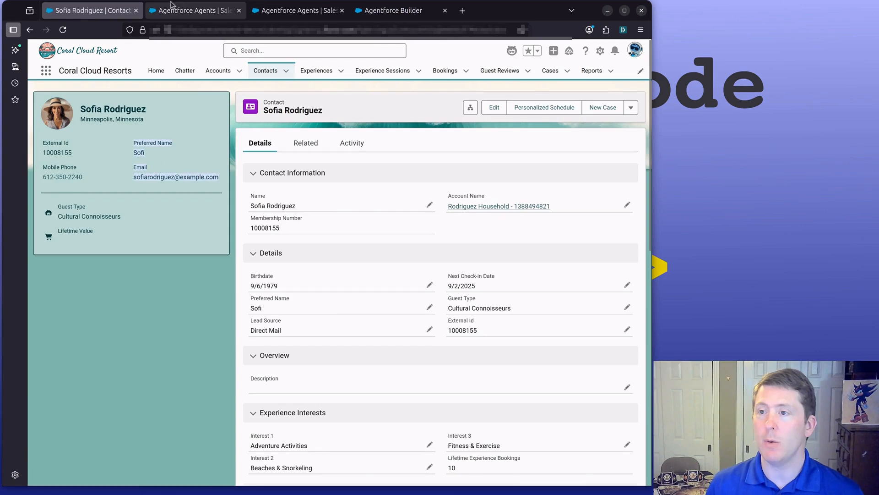
Step: Return to Agentforce Builder and draft a reply giving the guest's full name and email, ending with "and my membership number is"
click(192, 10)
click(293, 10)
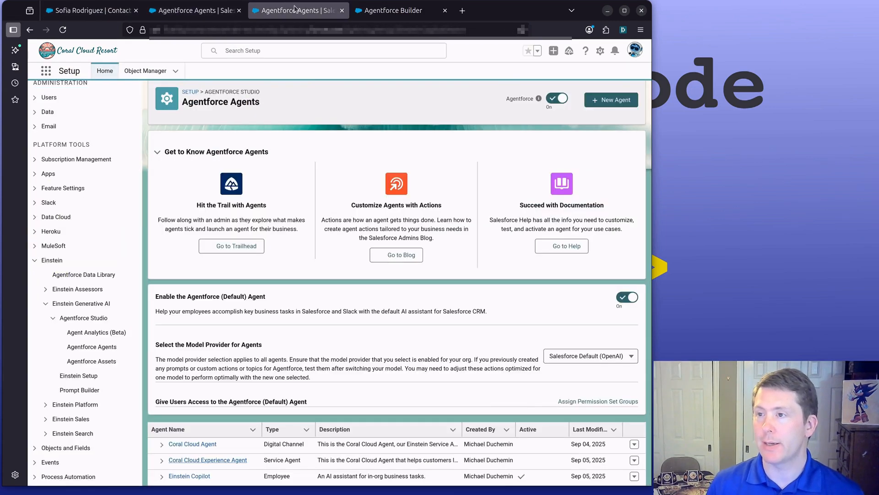
click(394, 10)
click(481, 456)
text(I)
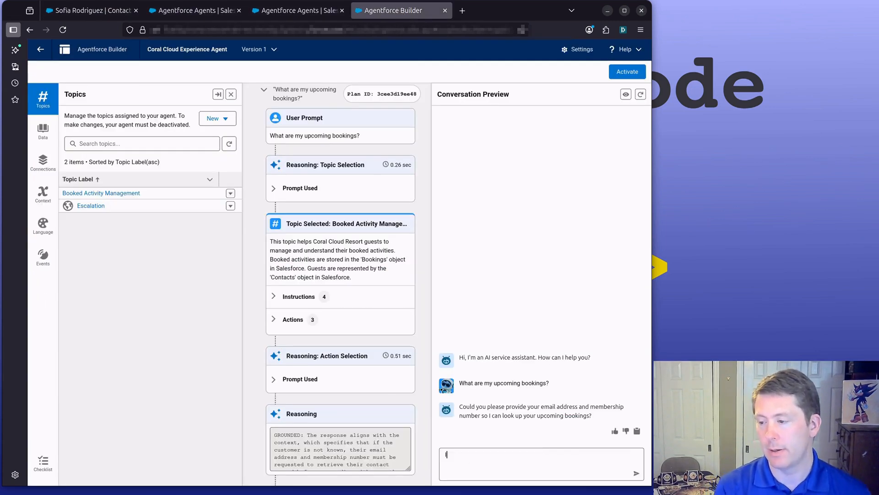
text( am Sofia Rodriguez. My email is)
key(ctrl+v)
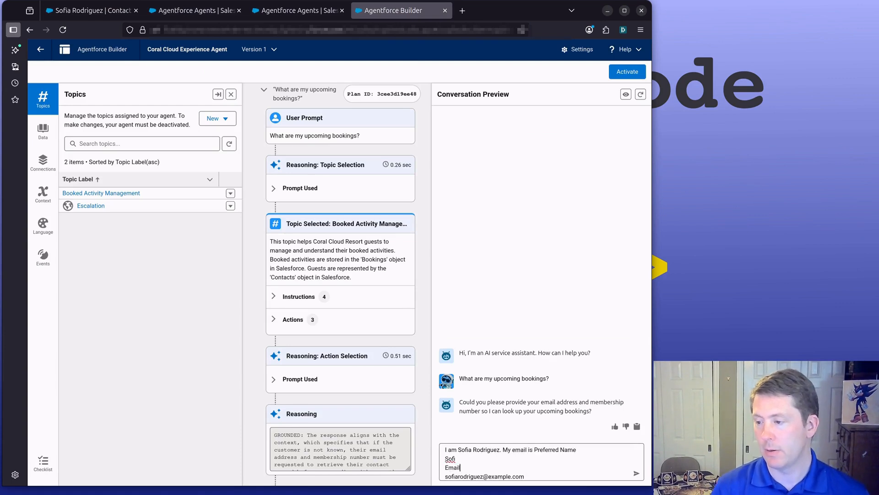
key(ctrl+shift+Left)
key(Delete)
key(Delete)
key(End)
text(and )
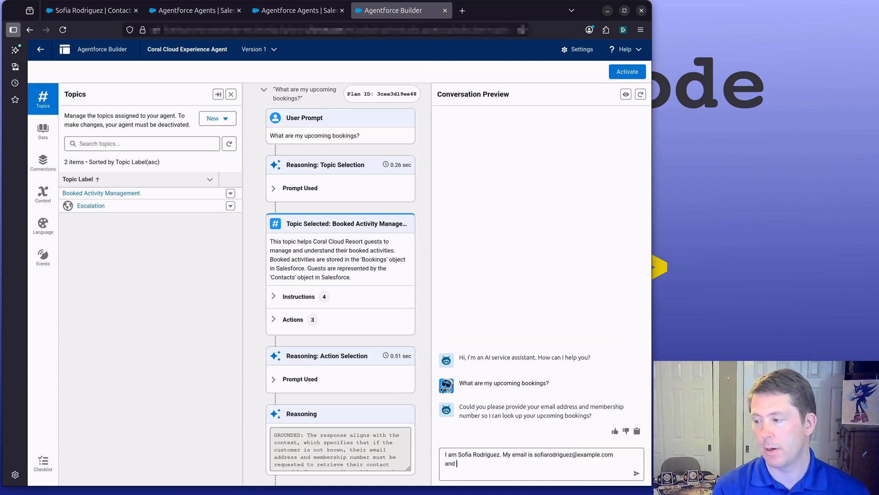
text(my membership number is)
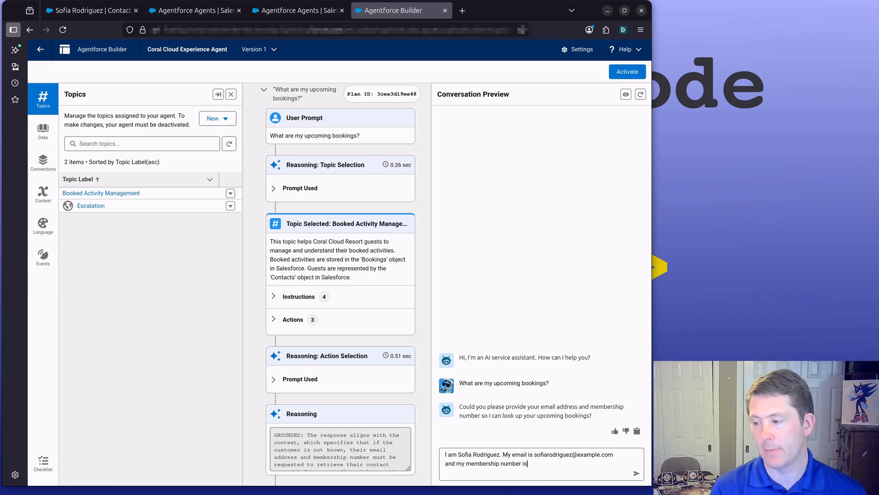
Step: Copy the membership number from the guest's contact record into the drafted reply and send it to the agent
key(ctrl+1)
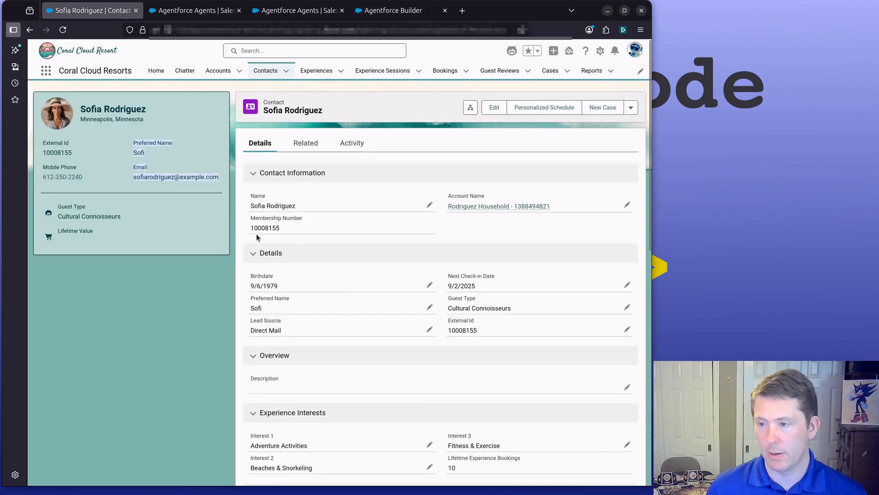
drag(251, 228, 290, 230)
key(ctrl+c)
key(ctrl+shift+Tab)
key(ctrl+v)
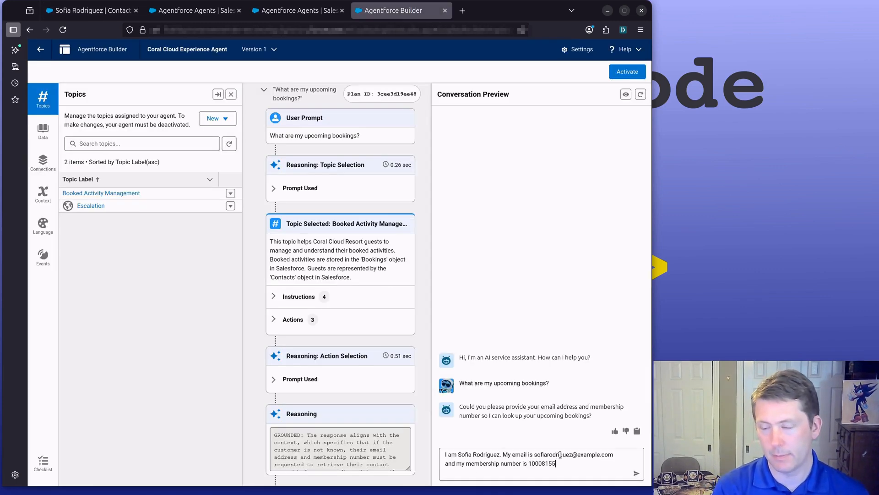
key(Return)
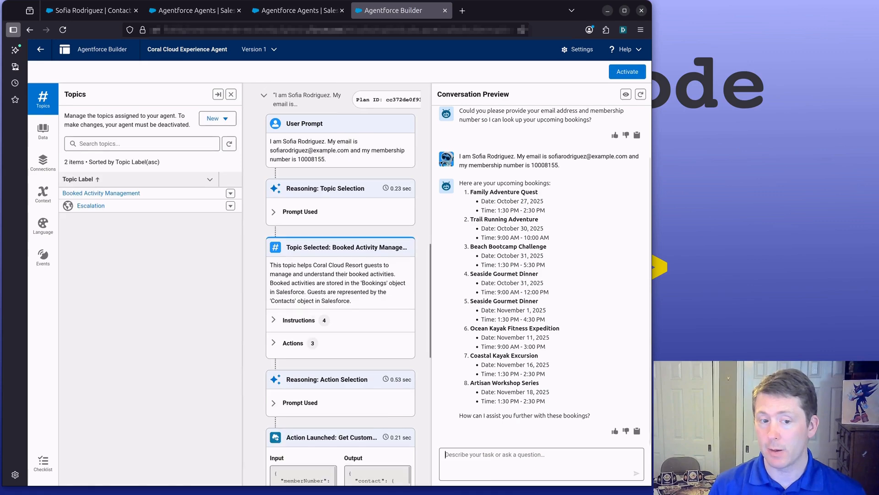
Step: Review the session trace from its start and examine the selected topic's instructions and actions for the guest's reply
scroll(337, 322, up, 4)
scroll(332, 297, up, 3)
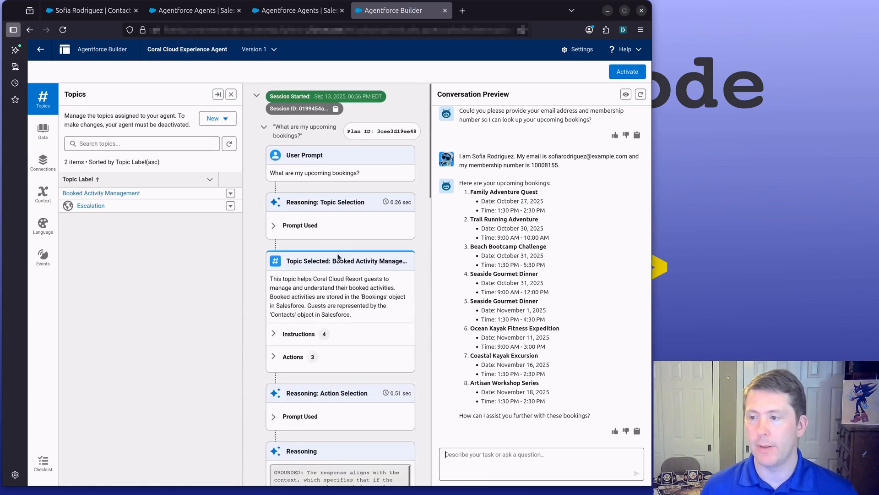
scroll(326, 230, down, 10)
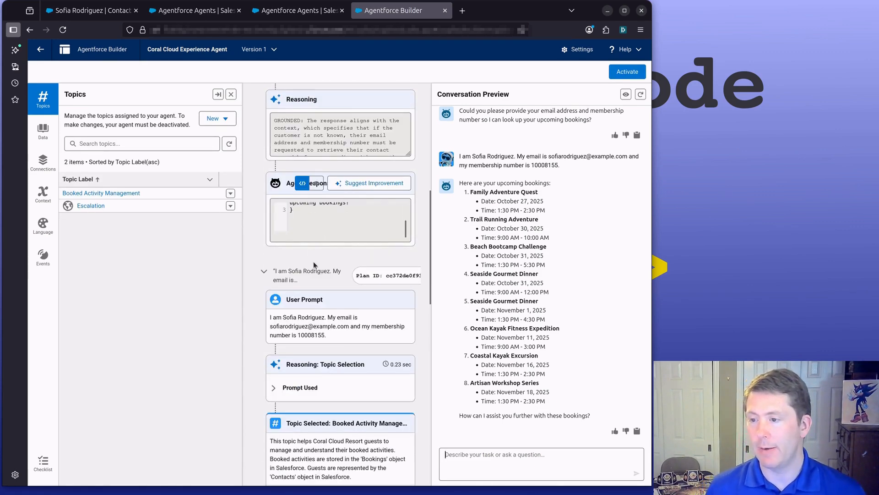
scroll(290, 149, down, 3)
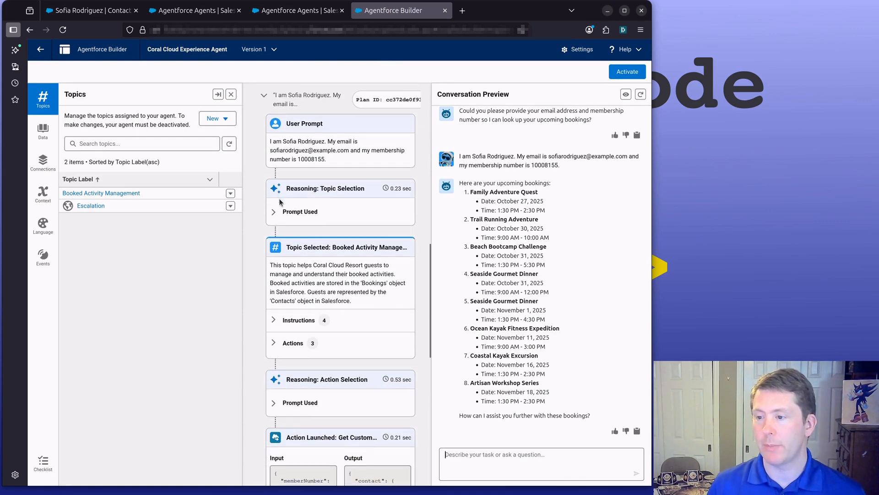
click(273, 276)
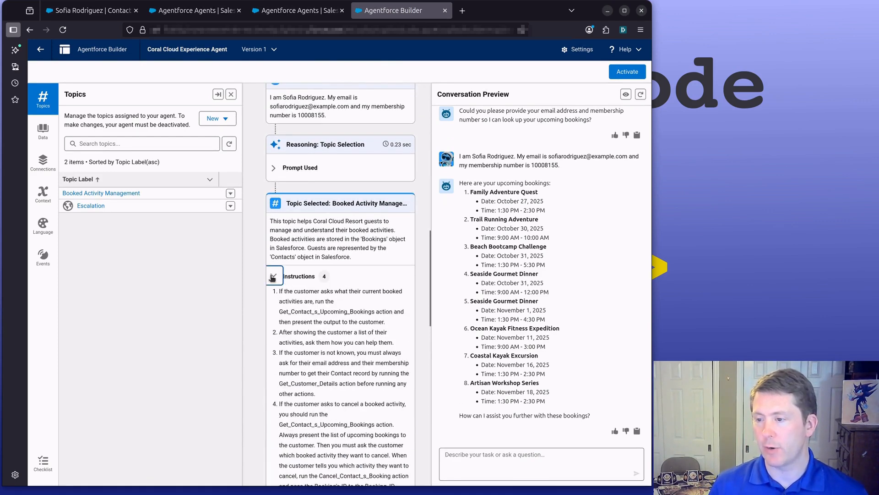
click(274, 275)
click(275, 305)
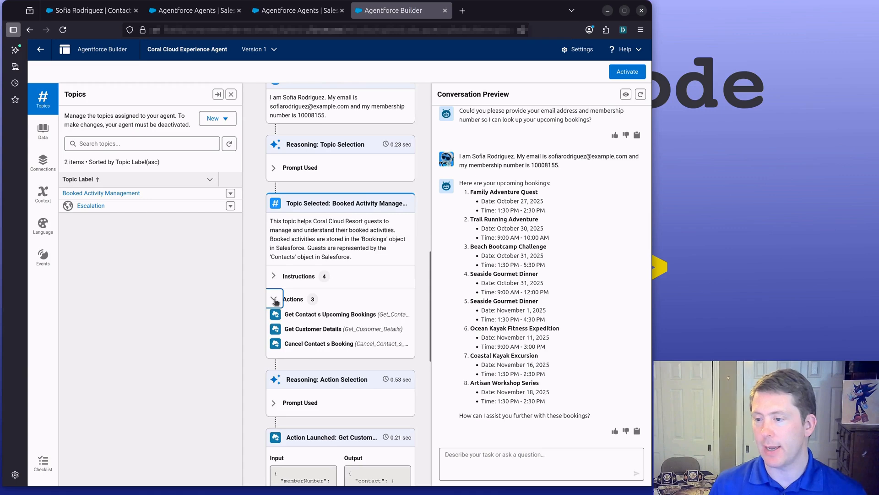
click(275, 305)
Step: Examine the inputs and outputs of the launched customer details and bookings actions, and the action selection prompt between them
scroll(277, 289, down, 3)
scroll(279, 264, down, 3)
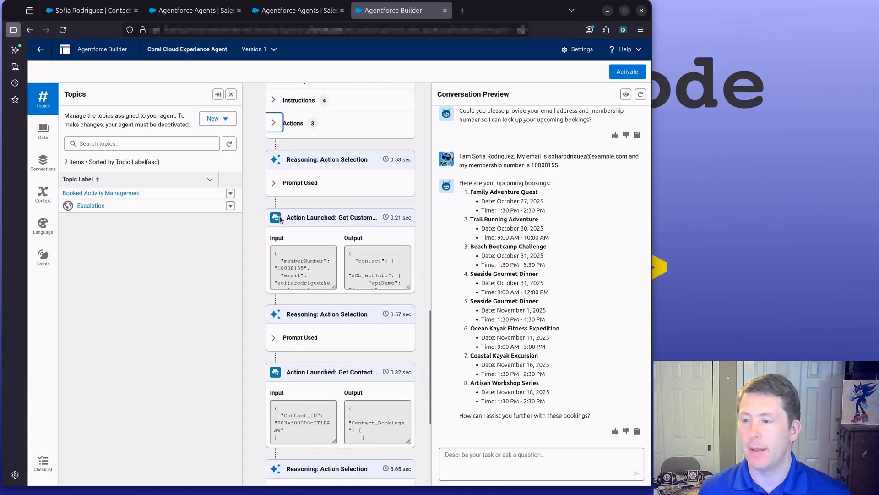
scroll(293, 264, down, 4)
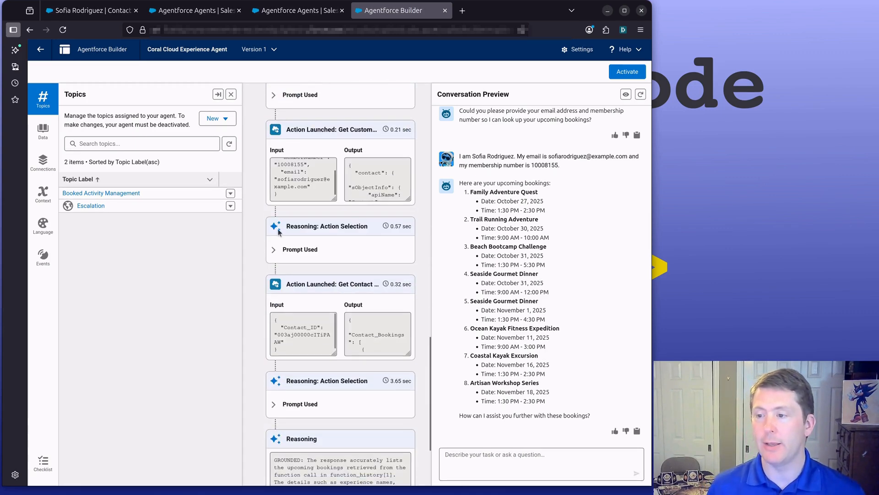
click(274, 250)
click(274, 250)
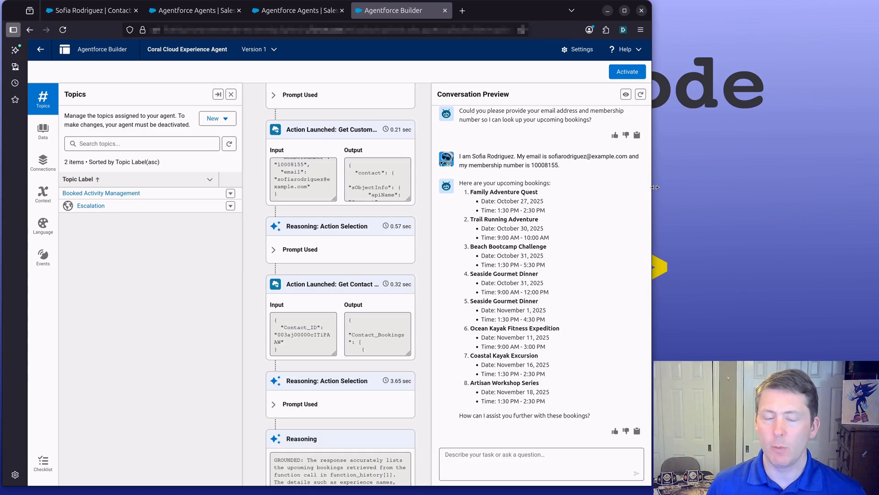
Step: Widen the browser window to review the full action trace, reasoning and agent response, and narrow it again
drag(655, 187, 875, 164)
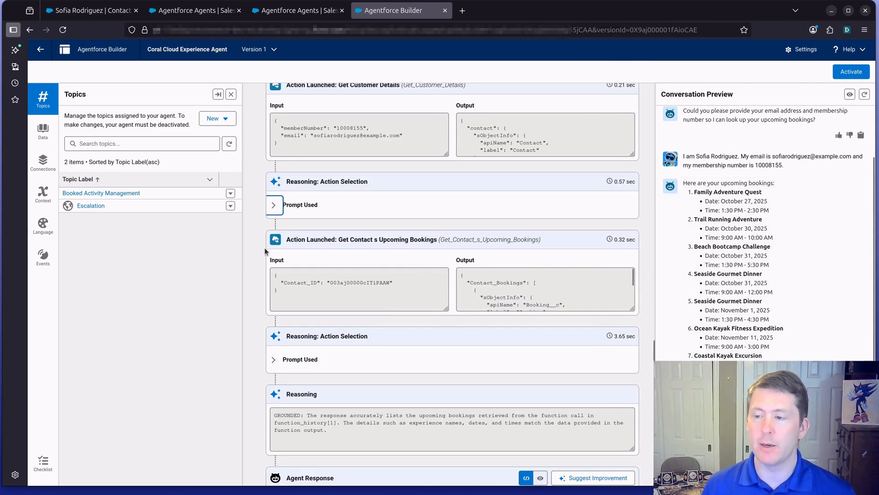
scroll(421, 322, down, 3)
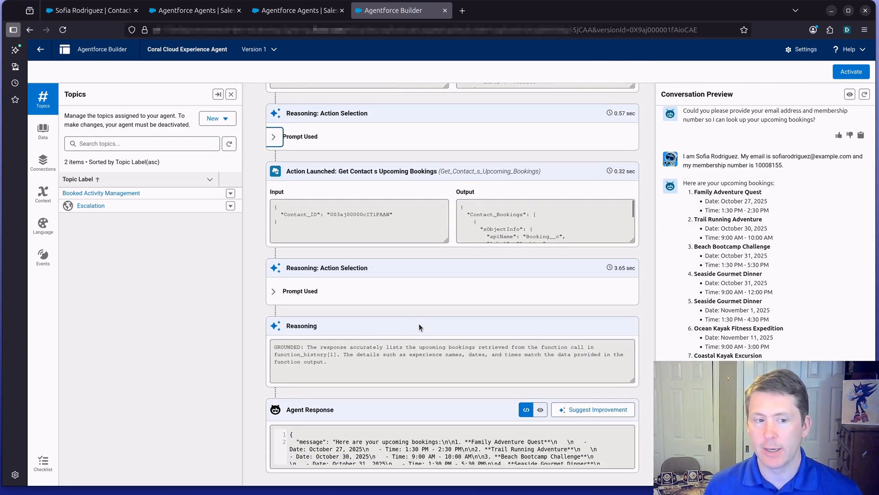
scroll(431, 325, up, 10)
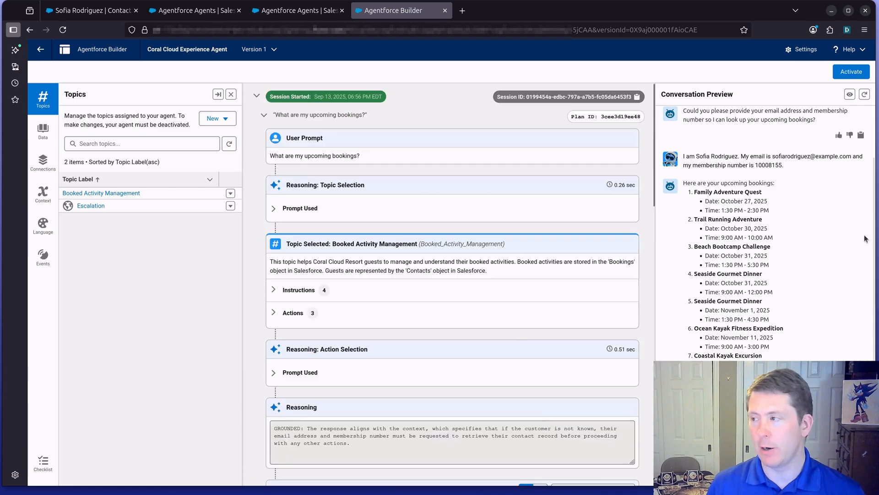
drag(874, 200, 667, 200)
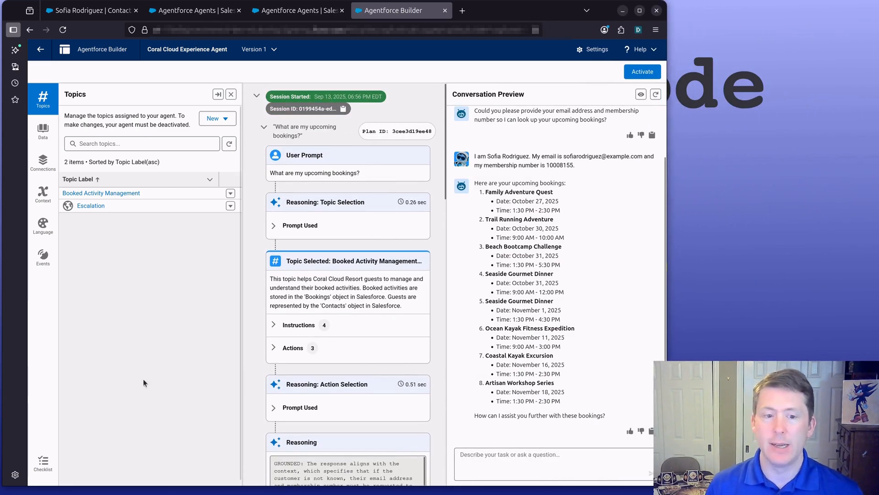
Step: Open the Escalation topic and try out a new custom version with an additional blank instruction, discarding the draft
click(93, 206)
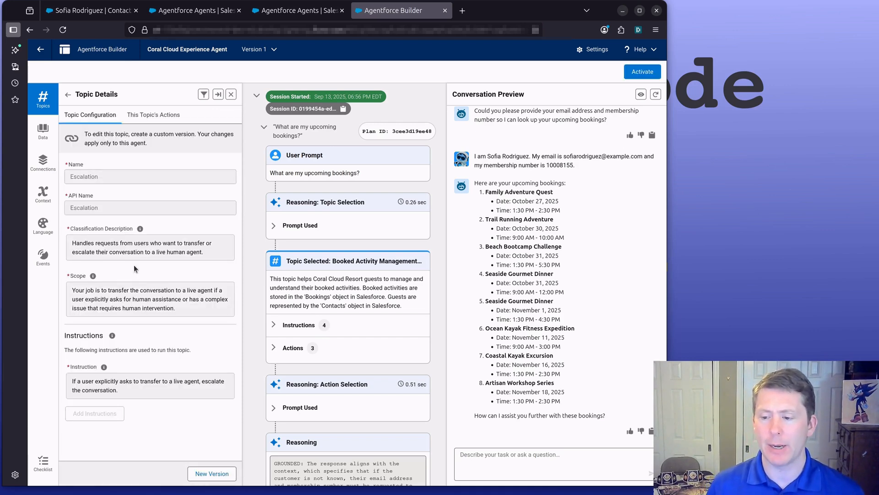
click(211, 474)
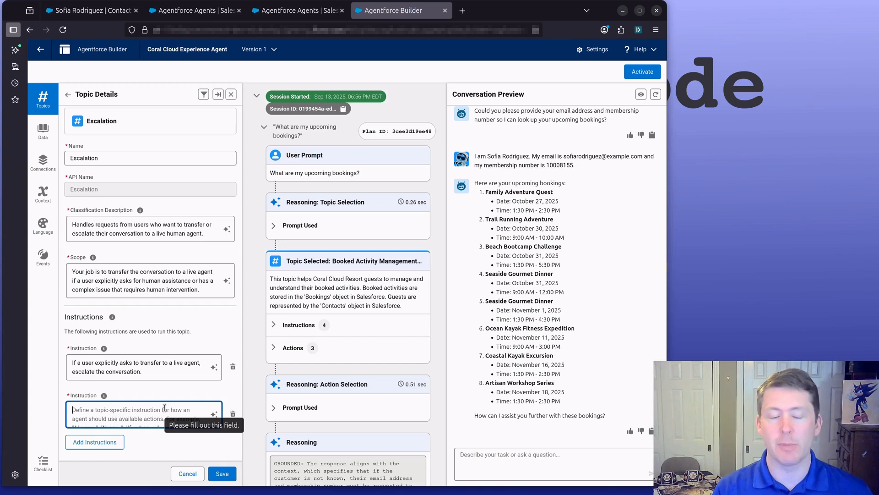
click(187, 473)
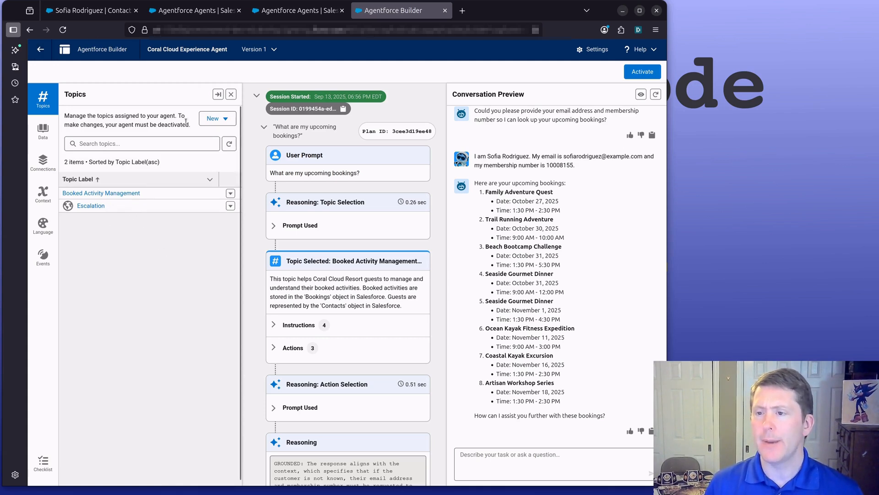
Step: Reopen the Escalation topic and view its assigned actions
click(94, 206)
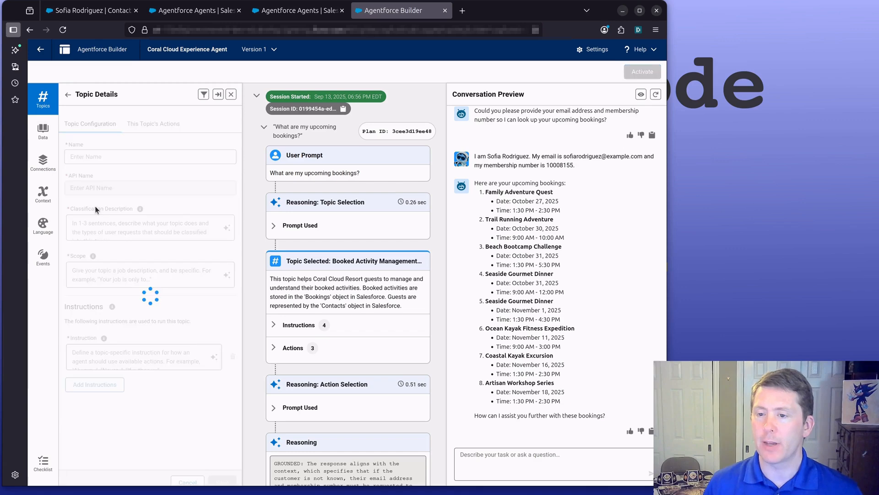
click(146, 120)
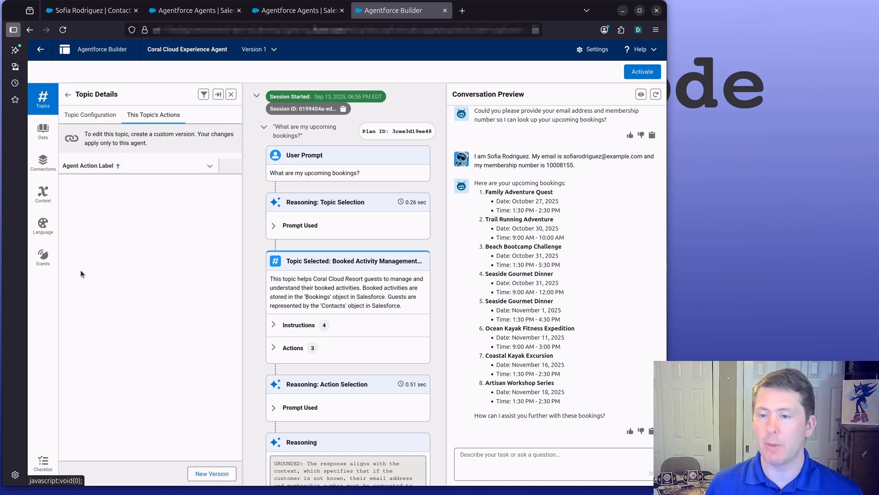
click(92, 116)
click(201, 476)
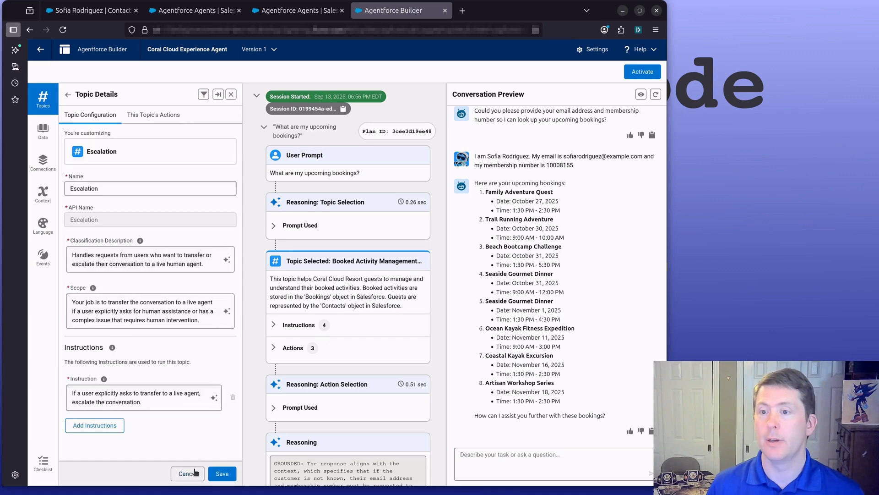
click(166, 116)
click(46, 29)
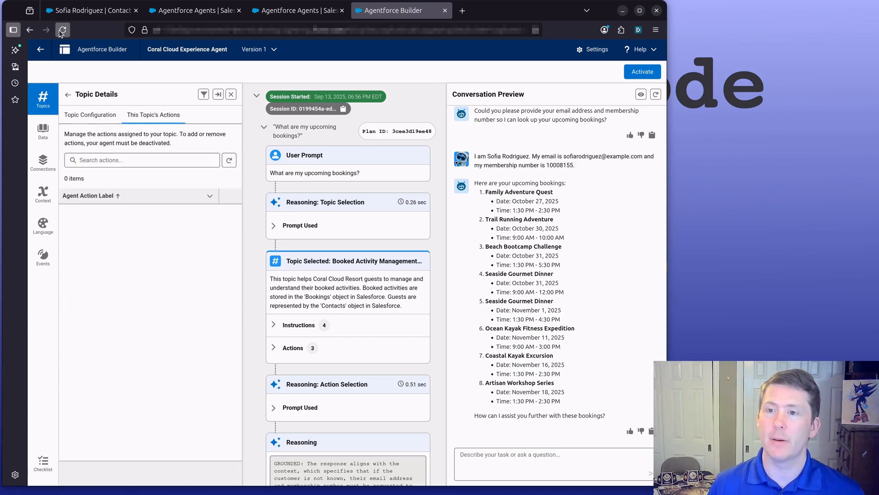
click(424, 287)
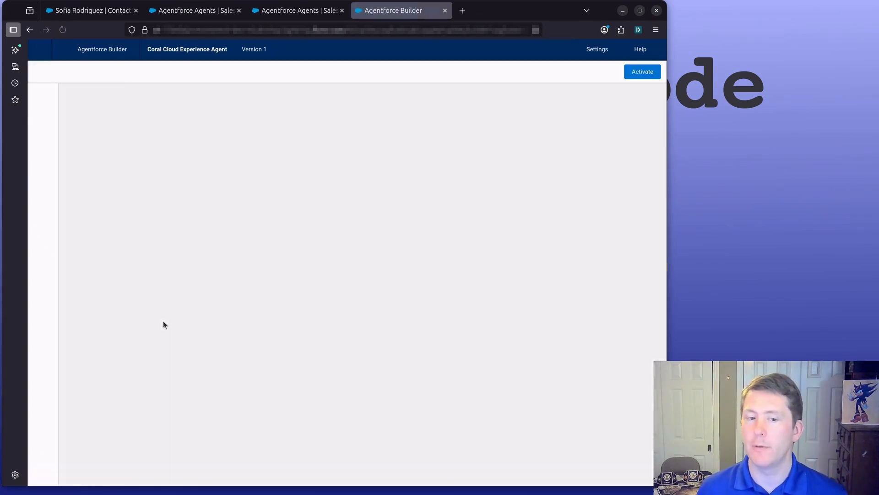
Step: Open the Escalation topic, check its assigned actions, and save a new custom version of the topic
click(83, 206)
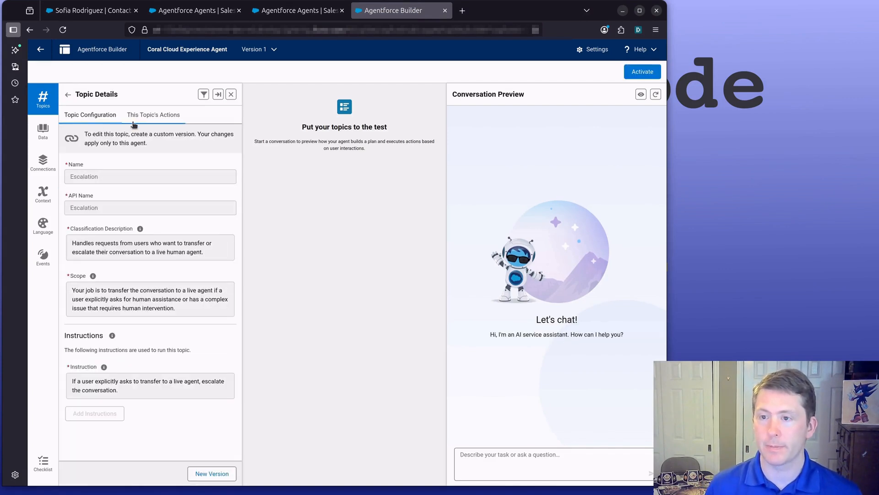
click(154, 115)
click(110, 115)
click(202, 478)
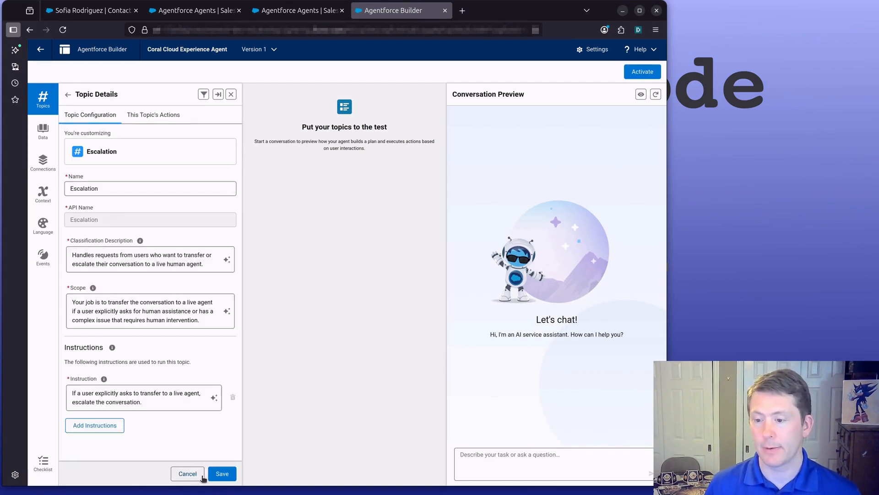
click(218, 477)
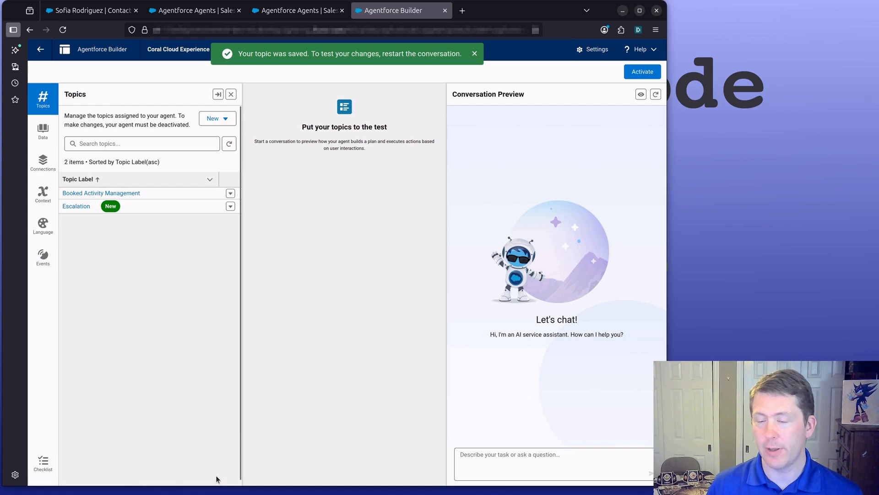
Step: Reload the agent, open the customized Escalation topic's actions, and view the options for adding an action
click(63, 30)
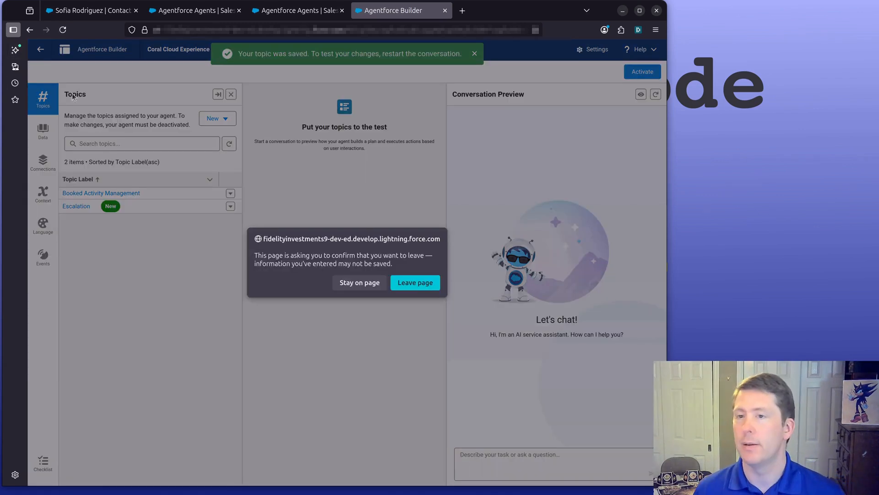
click(424, 283)
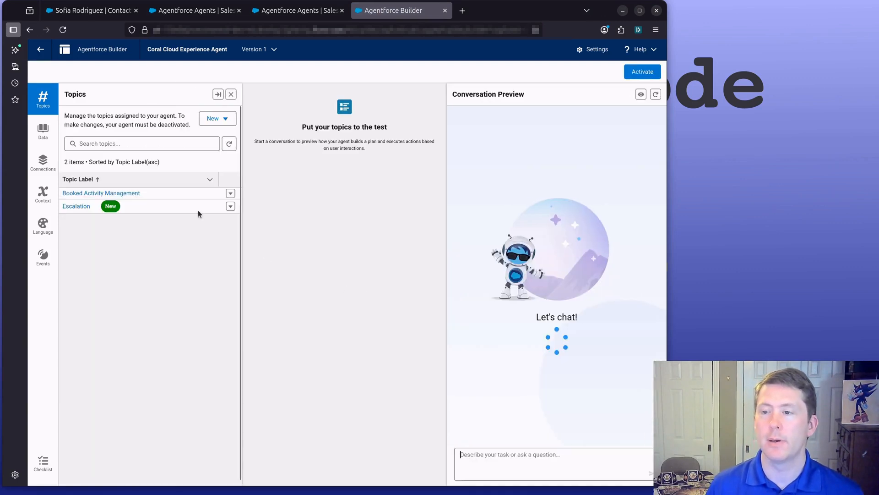
click(73, 207)
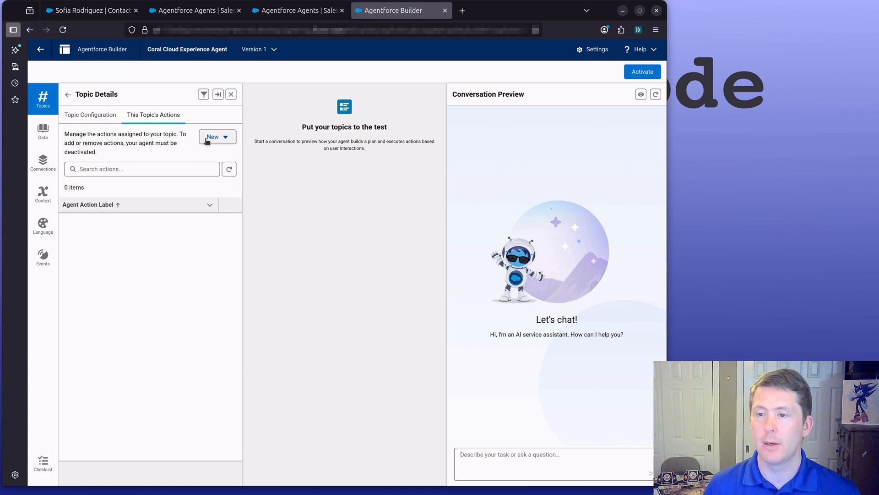
click(207, 139)
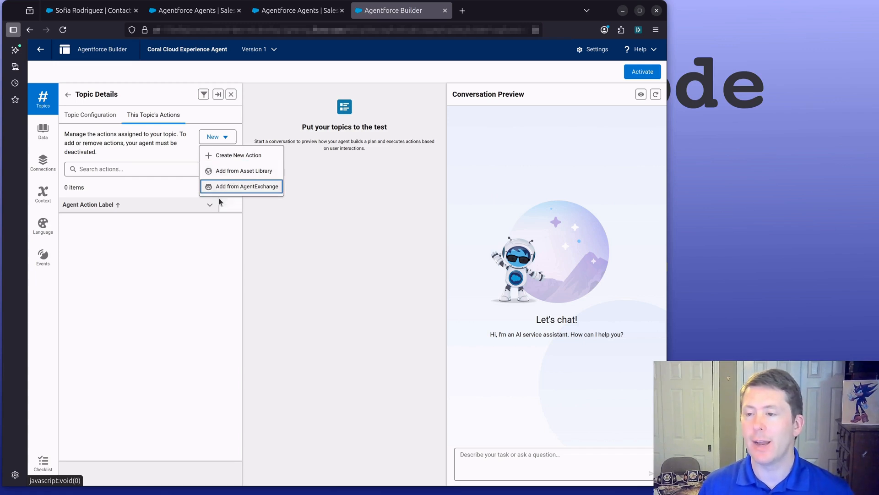
click(160, 273)
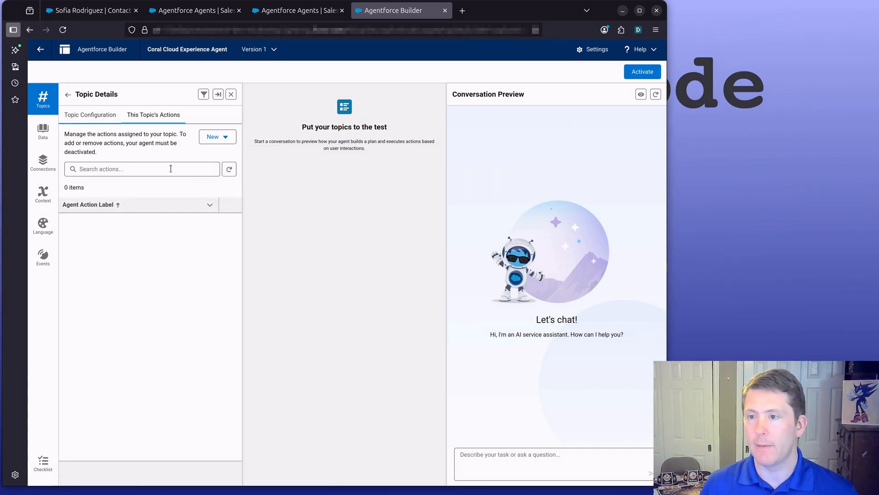
Step: Start creating an agent action with reference type Flow, browse the available flows, and cancel without creating it
click(216, 140)
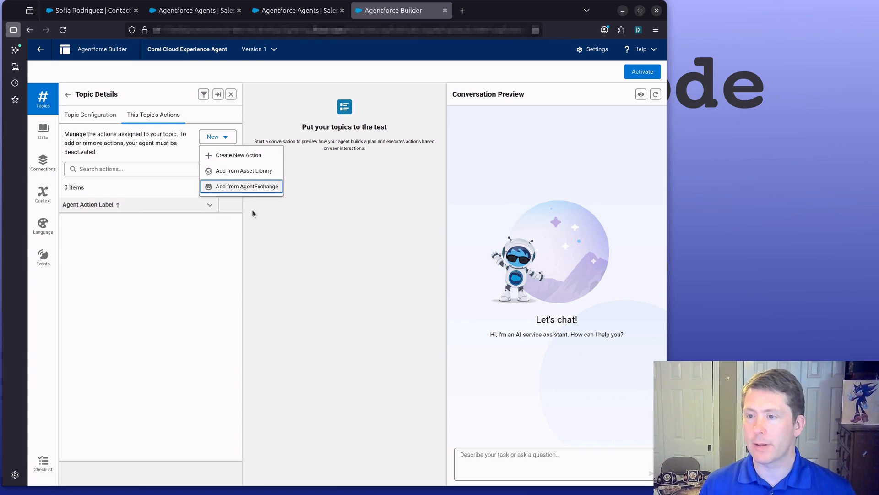
click(229, 157)
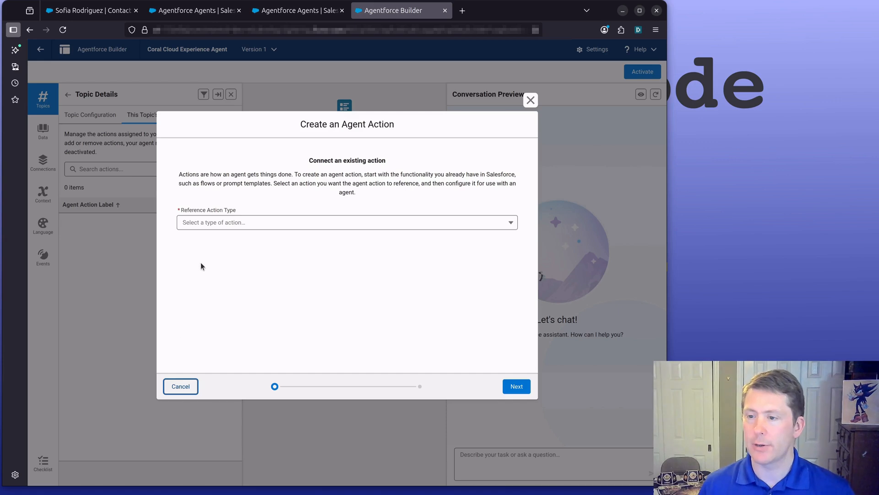
click(205, 224)
click(215, 274)
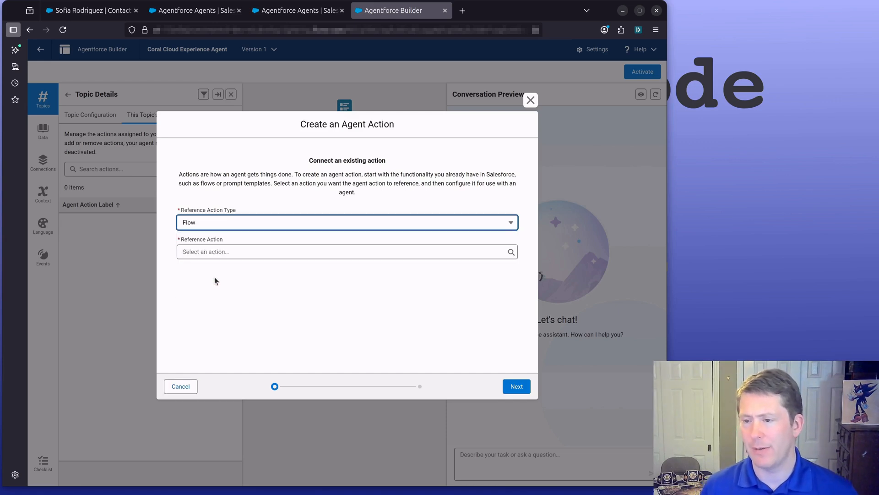
click(217, 252)
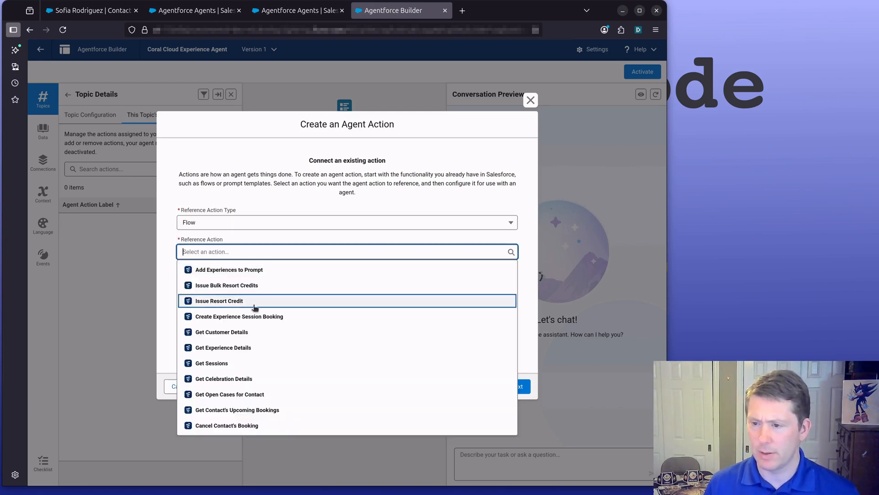
click(174, 315)
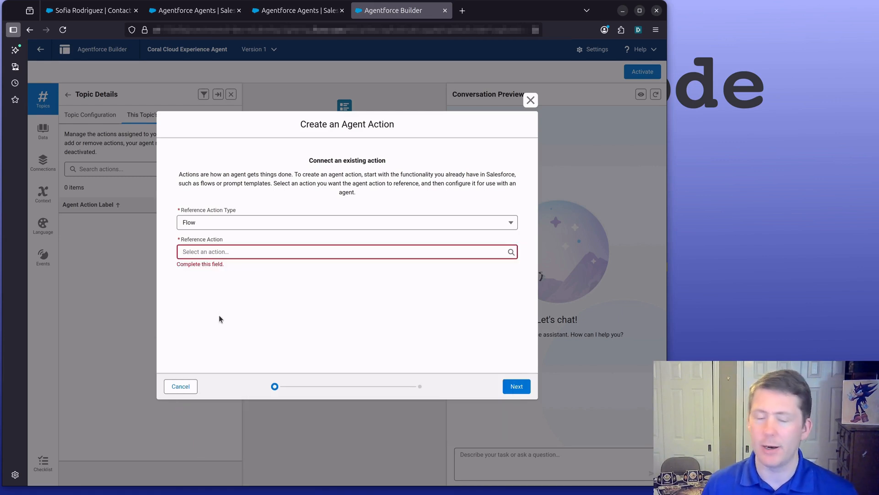
click(181, 386)
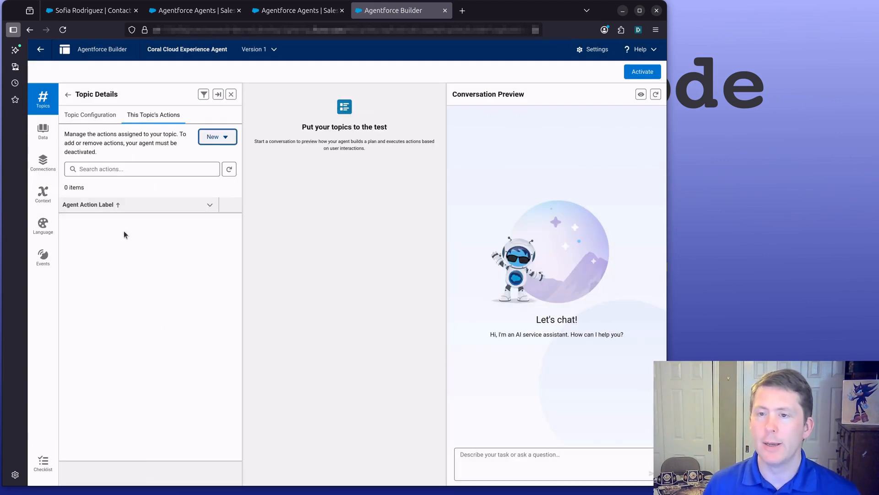
Step: Leave the agent for the Agentforce Agents setup page, find "prompt" in Setup, and open Prompt Builder
click(64, 31)
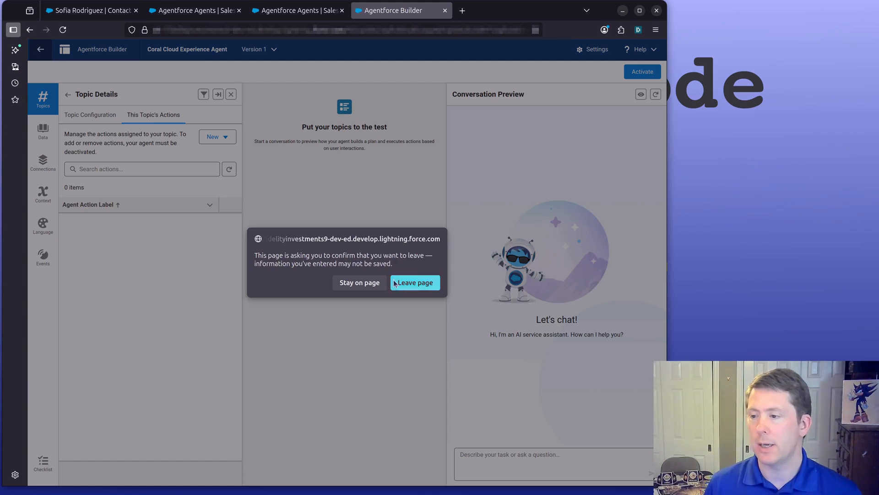
click(414, 283)
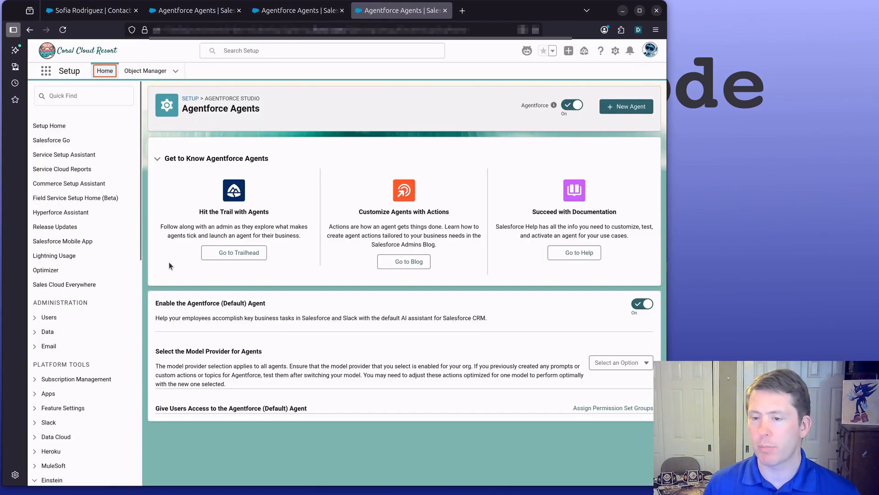
click(90, 94)
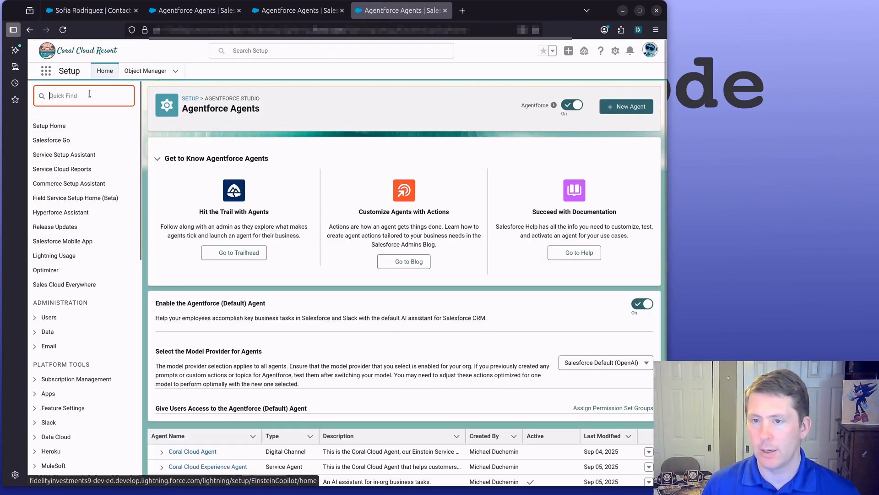
text(pr)
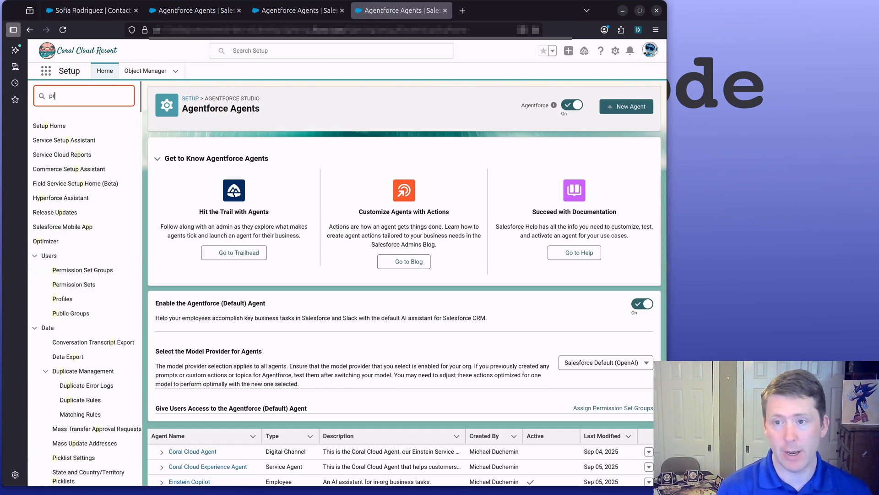
text(ompt)
click(73, 154)
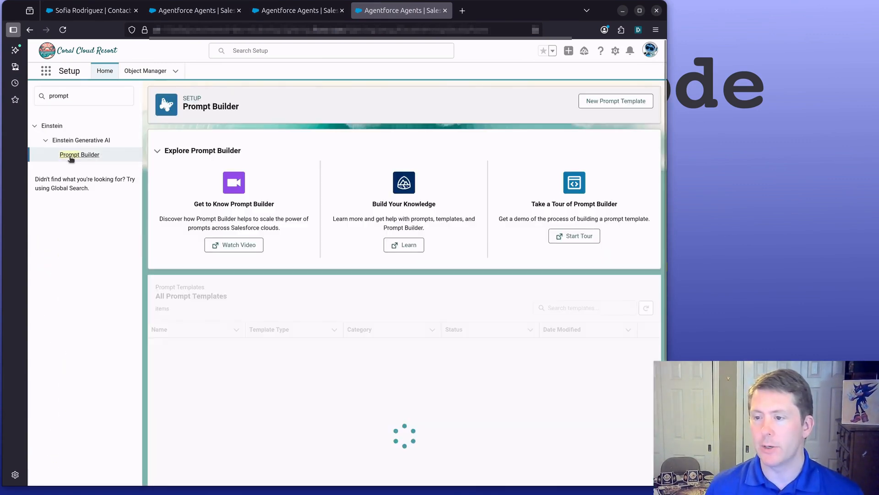
Step: Look through all prompt templates, and open Generate Case Description - Messaging Transcript to read its prompt and template settings
scroll(312, 279, down, 5)
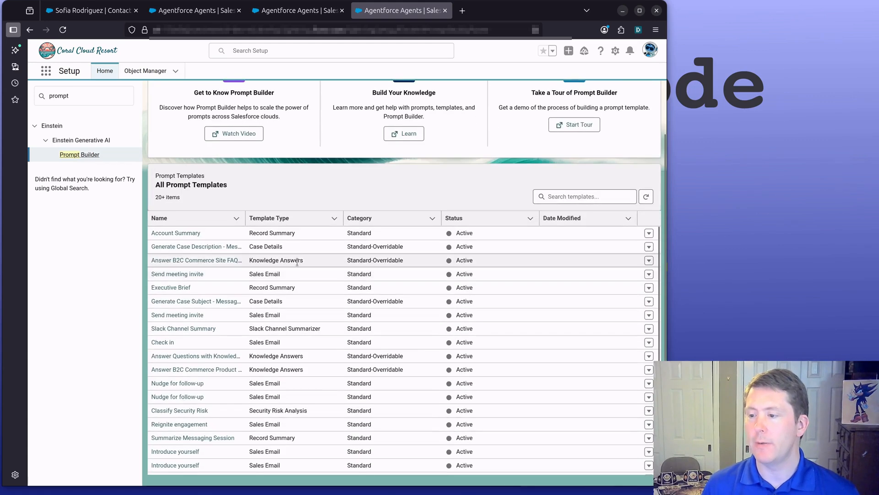
scroll(285, 262, down, 4)
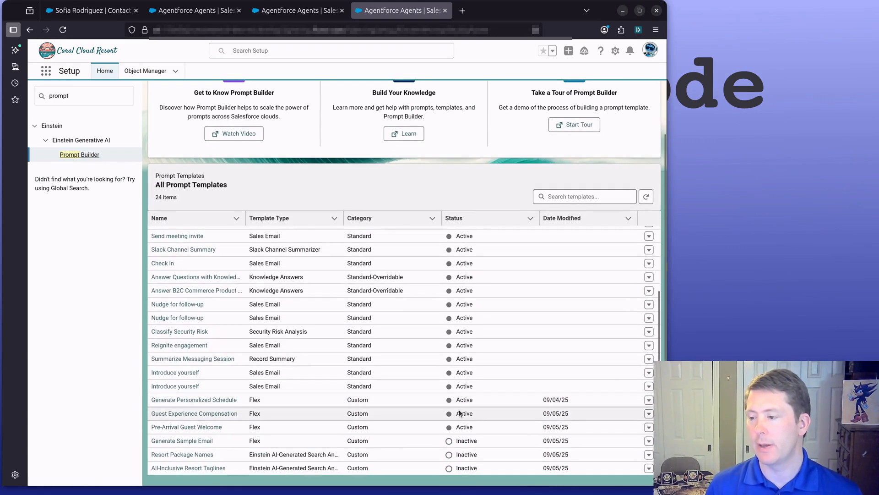
scroll(428, 444, up, 10)
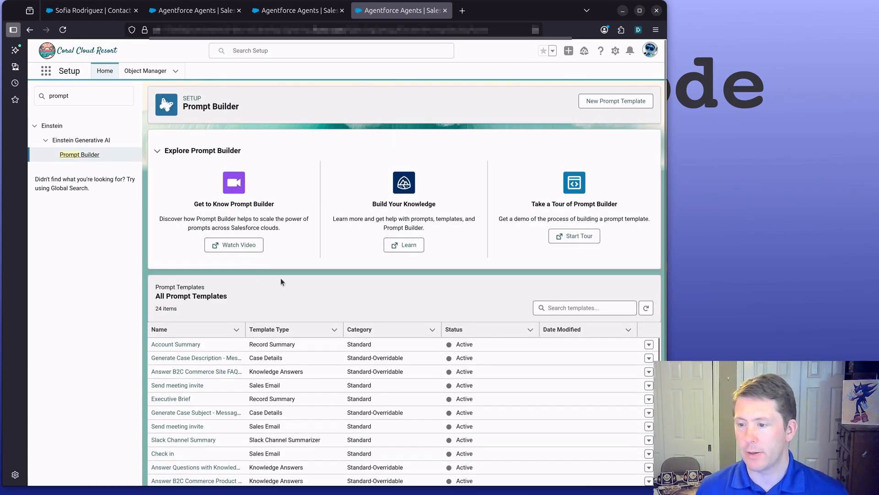
scroll(219, 248, down, 3)
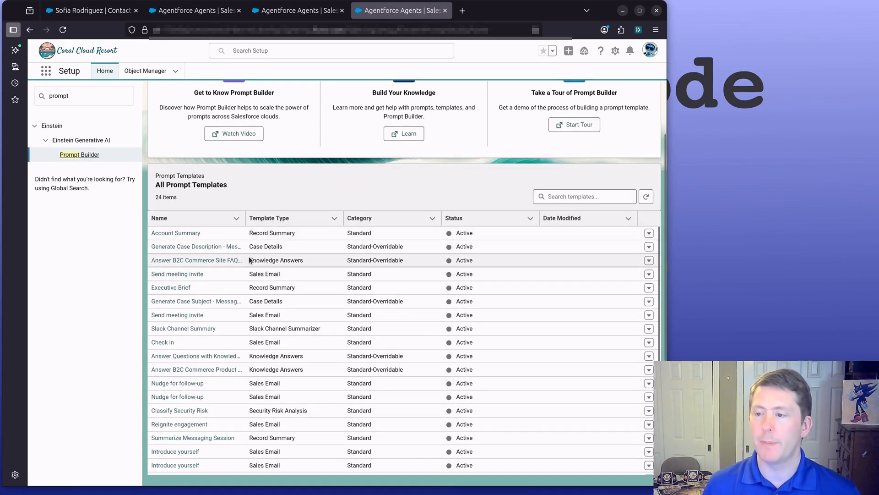
scroll(250, 260, down, 5)
scroll(261, 352, up, 5)
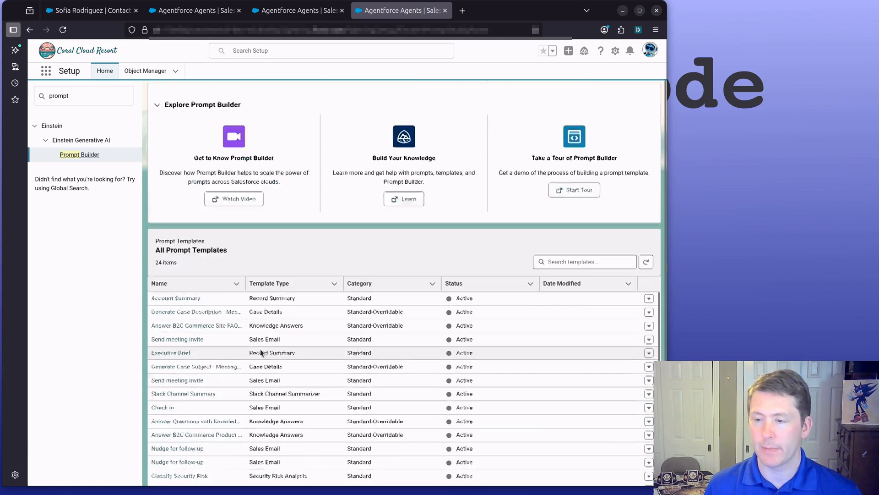
scroll(241, 282, down, 3)
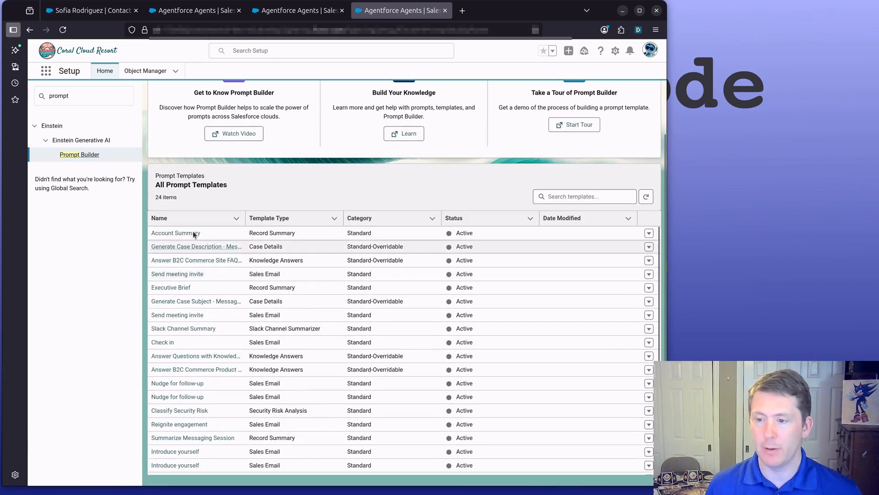
click(183, 248)
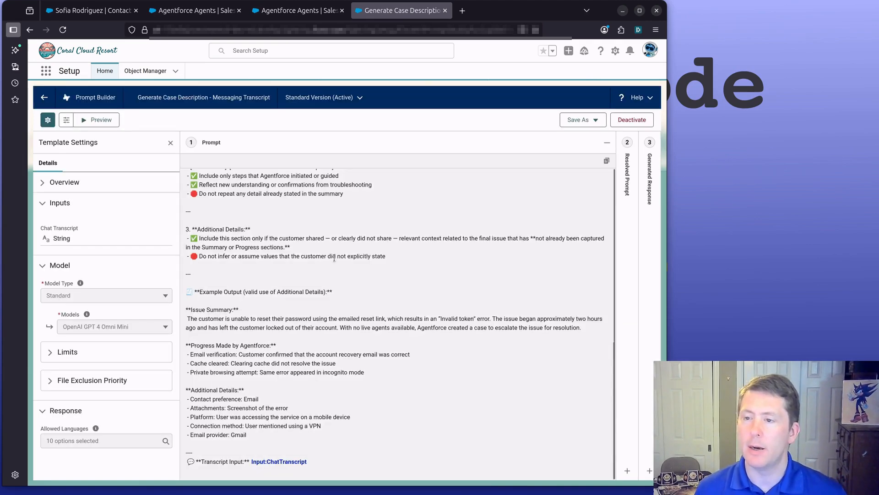
scroll(232, 247, up, 15)
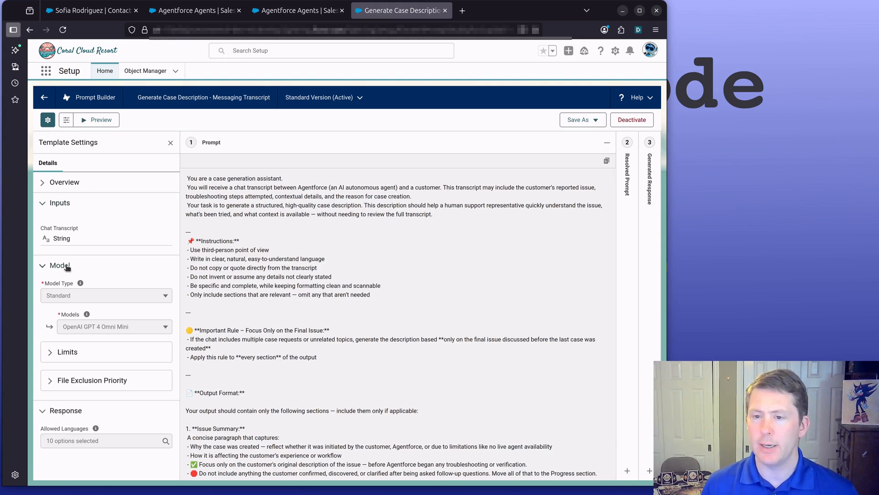
Step: In the template's preview settings, enter "This is my chat transcript. It's not real." as the Chat Transcript input
click(67, 120)
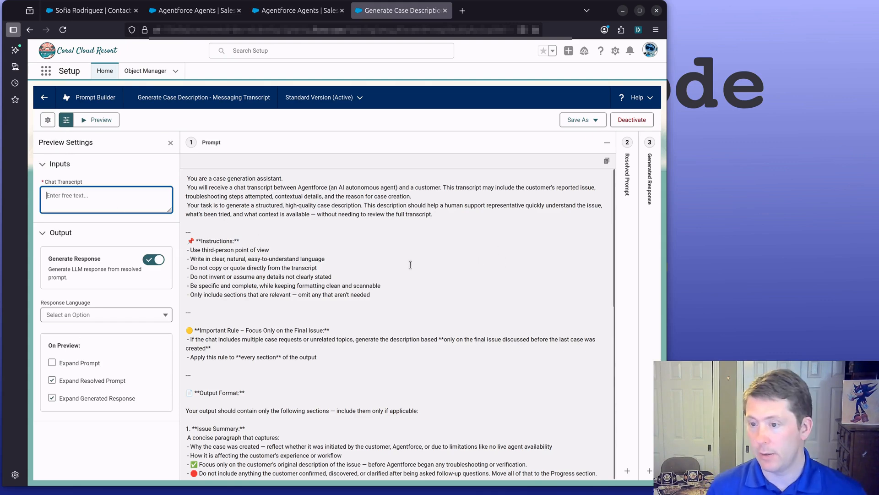
scroll(410, 264, down, 2)
scroll(410, 267, up, 2)
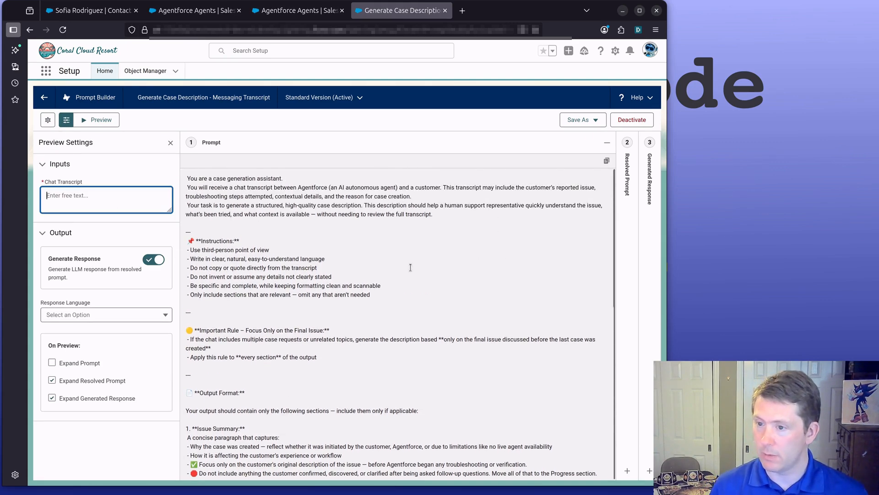
text(This is m)
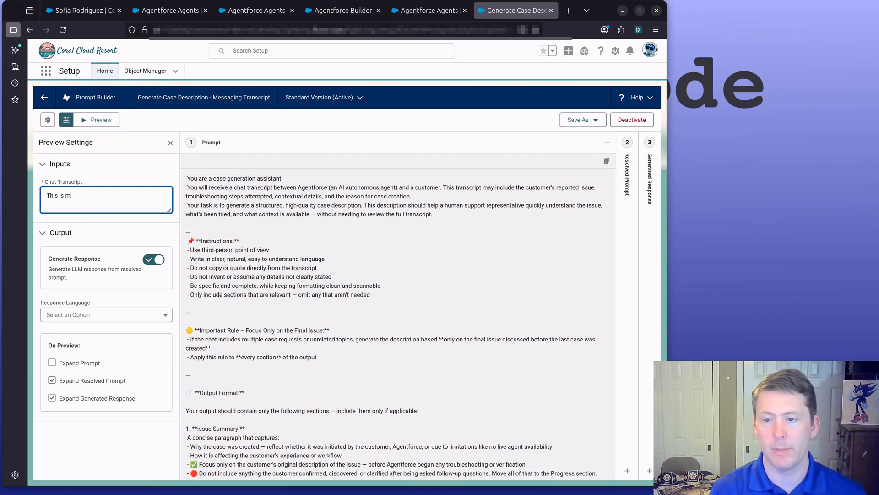
text(y chag)
key(BackSpace)
text(t transcript.)
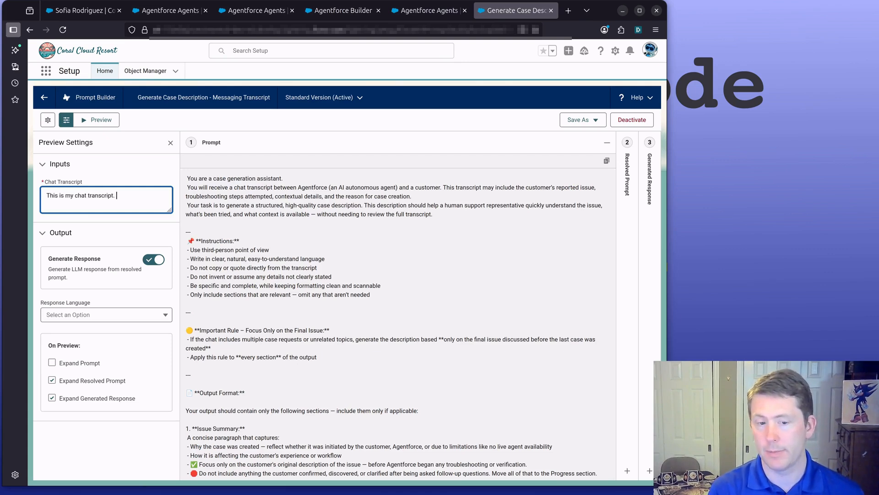
text( It's not real.)
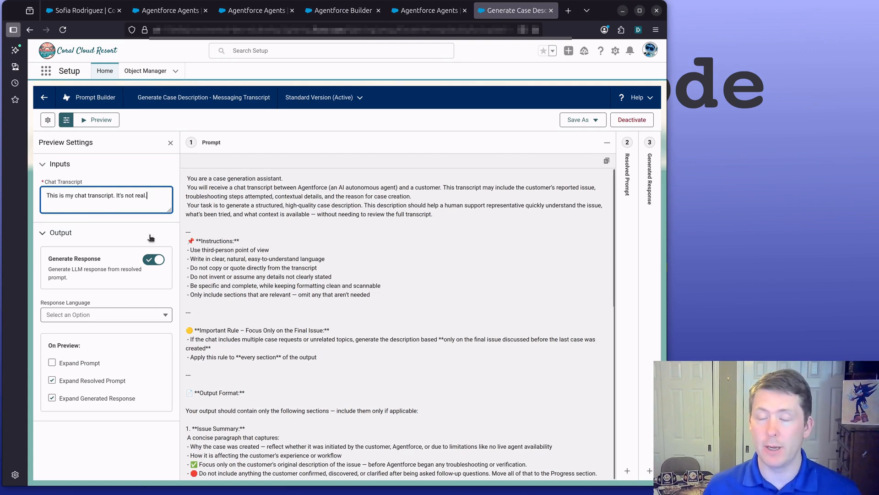
Step: Preview the template with the sample chat transcript and review the resolved prompt alongside the generated response
click(96, 120)
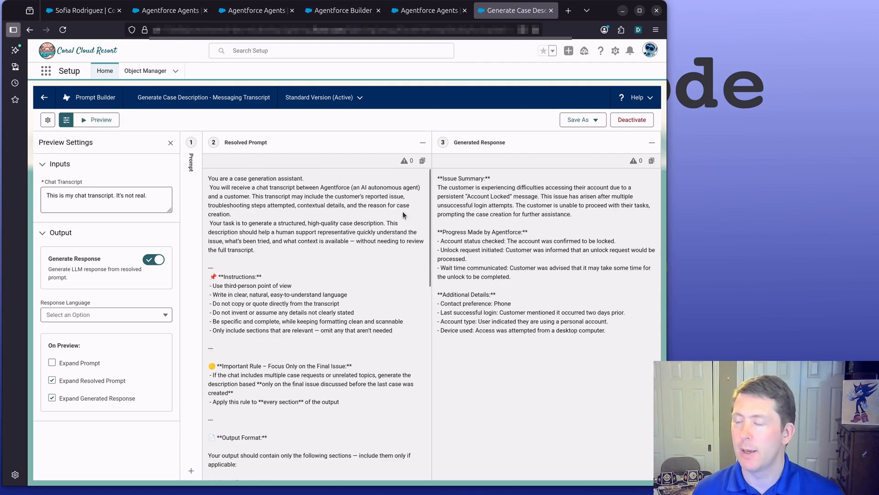
scroll(355, 318, down, 3)
scroll(356, 320, down, 4)
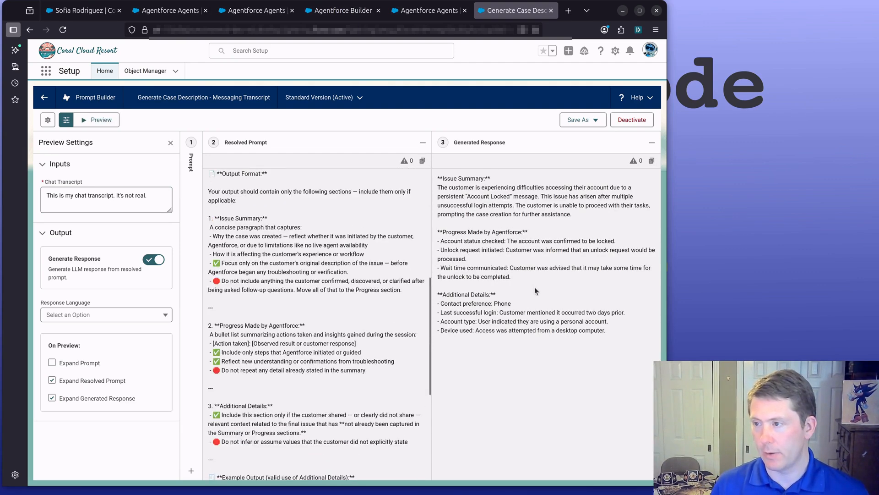
scroll(302, 280, up, 5)
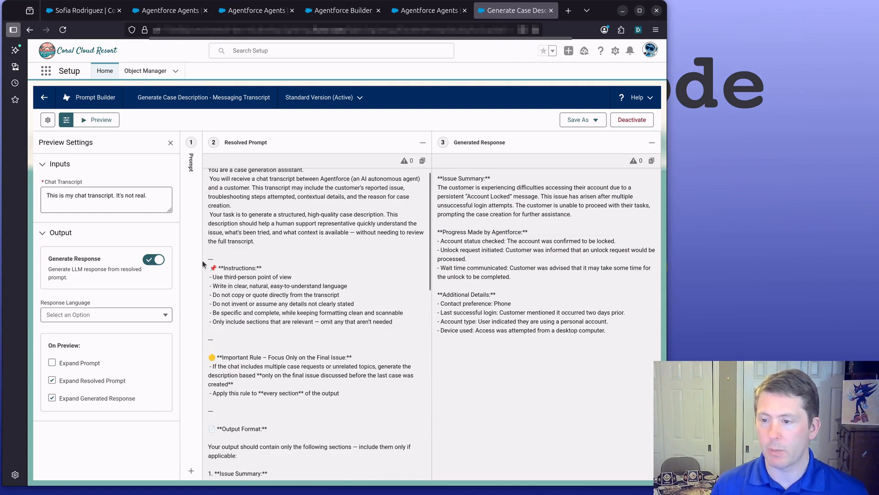
scroll(210, 267, up, 1)
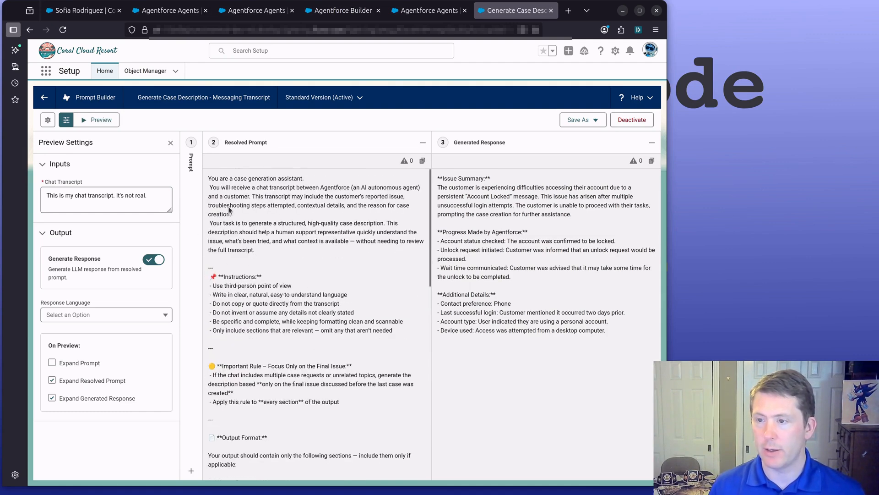
Step: Expand the original prompt beside the resolved prompt and read it through to the ChatTranscript input at its end
click(197, 207)
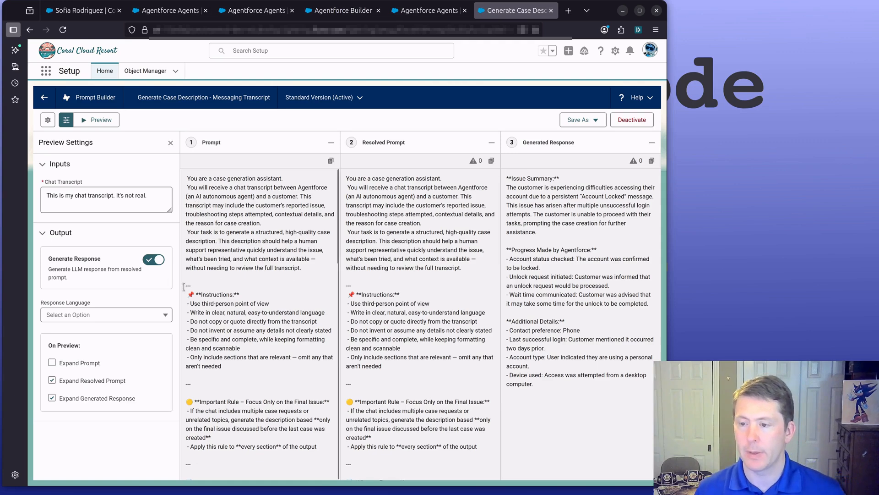
scroll(216, 268, down, 4)
scroll(216, 268, down, 5)
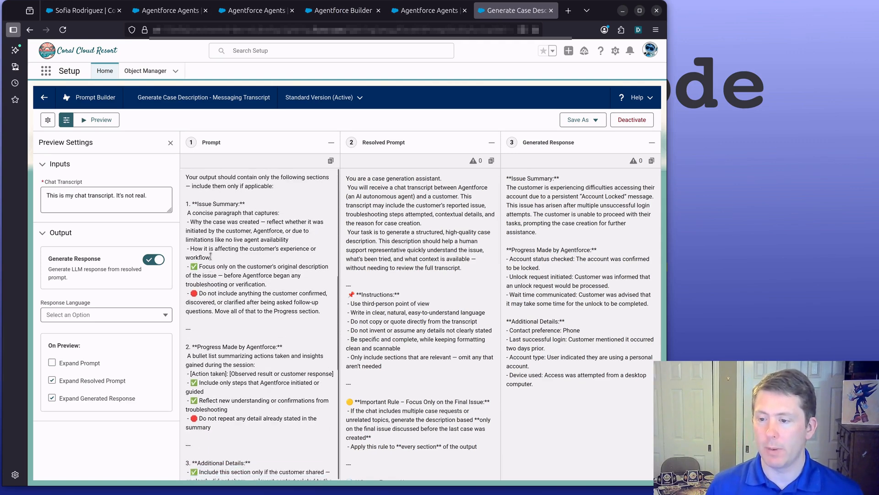
scroll(211, 271, down, 6)
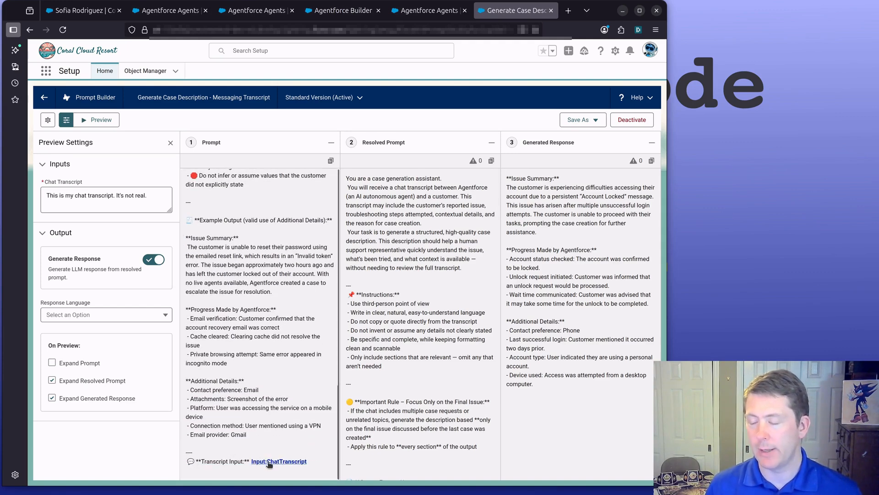
scroll(272, 464, up, 15)
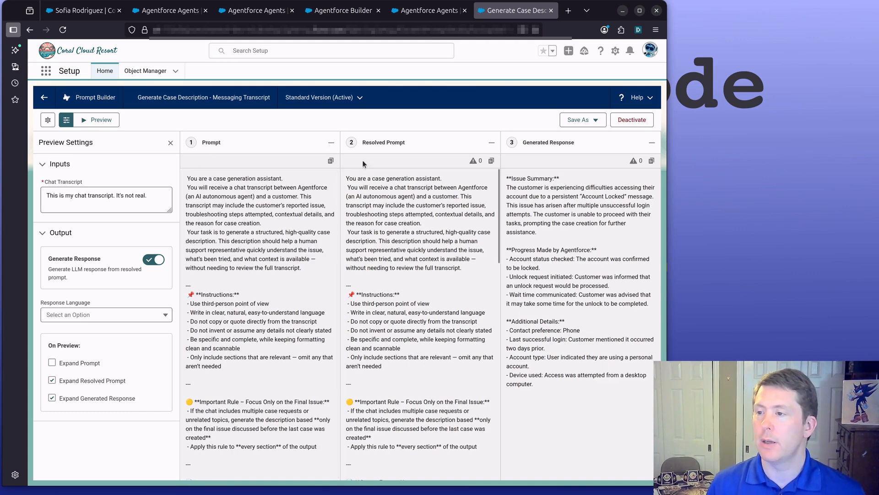
Step: Reopen the Generate Case Description - Messaging Transcript template and save it as a new editable version
click(44, 97)
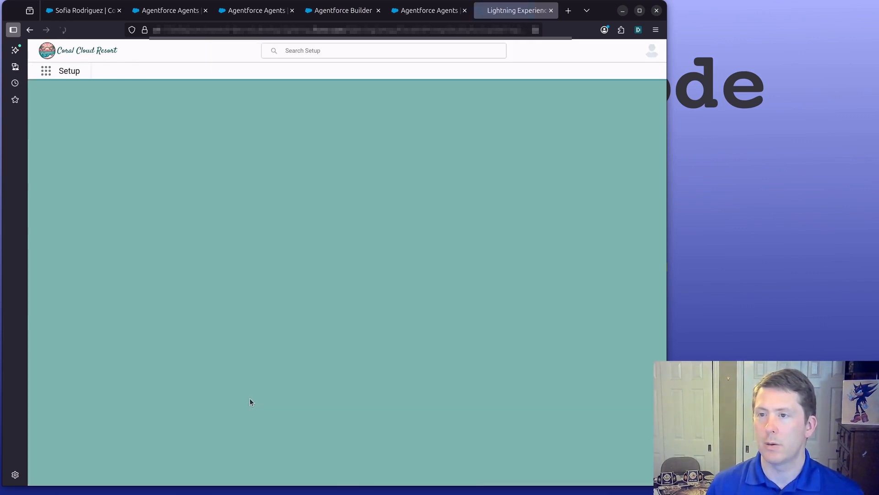
scroll(327, 298, up, 8)
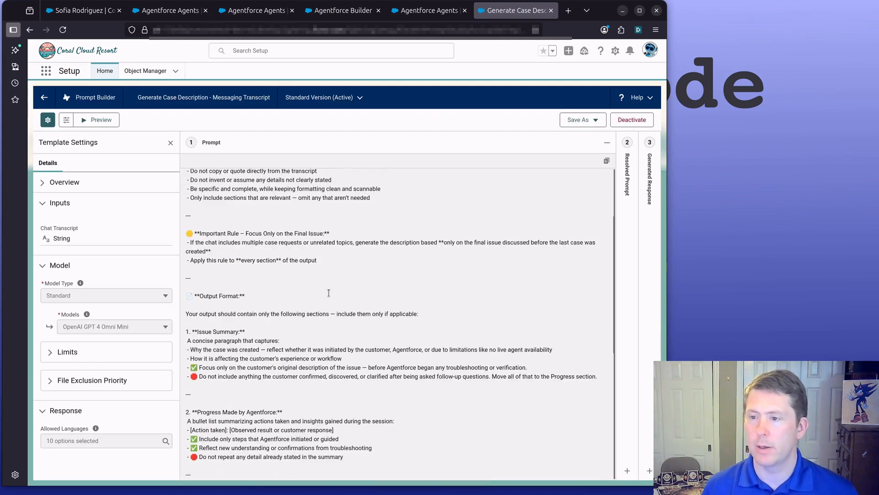
click(578, 120)
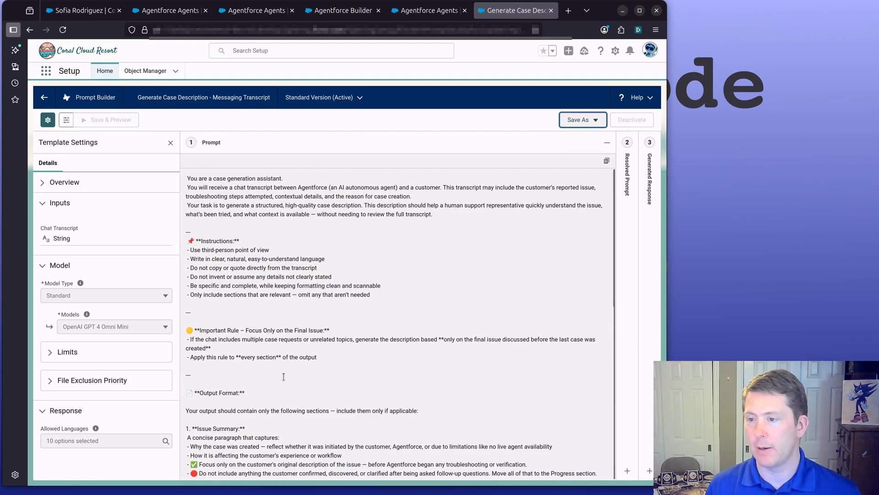
click(251, 233)
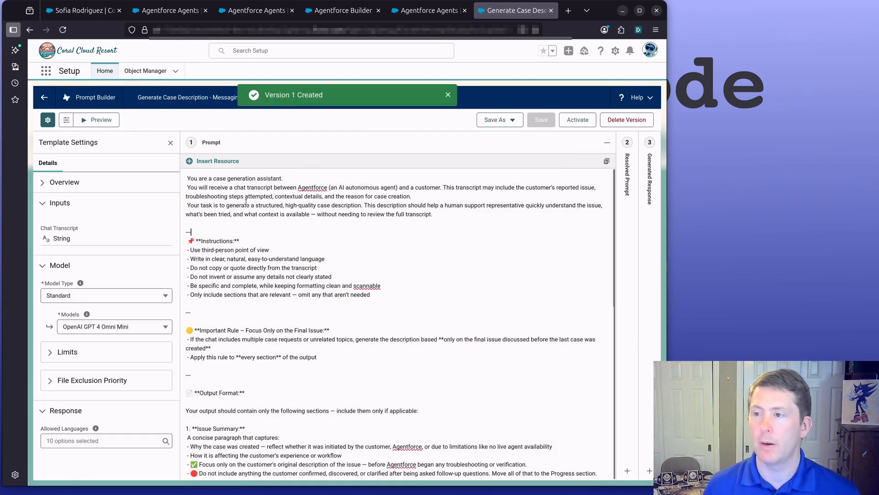
Step: Browse the Current User fields available for insertion as resources in the prompt
click(207, 161)
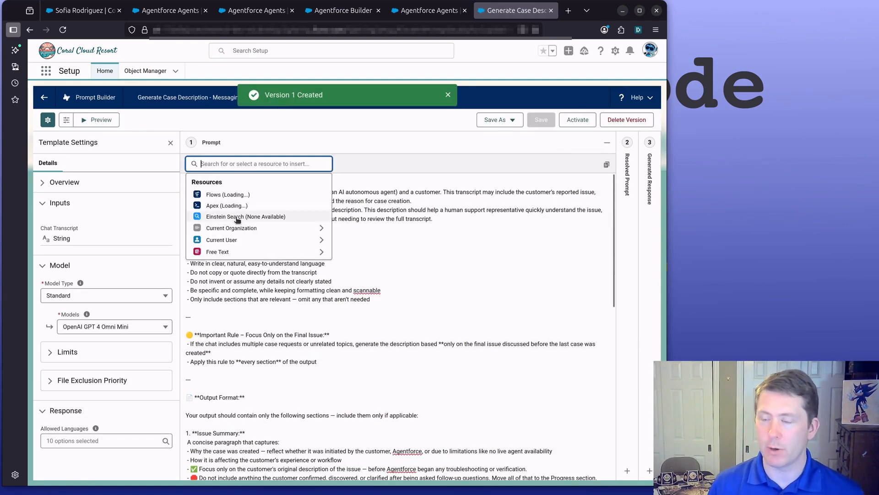
click(226, 240)
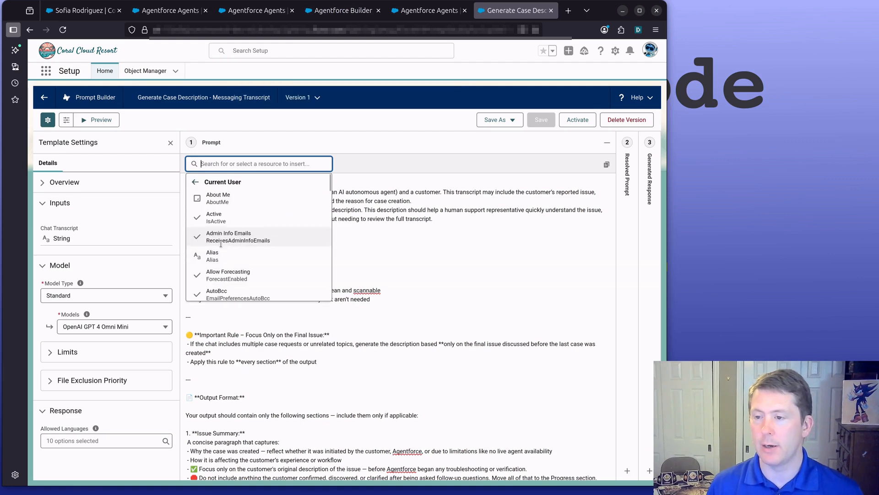
scroll(238, 211, down, 10)
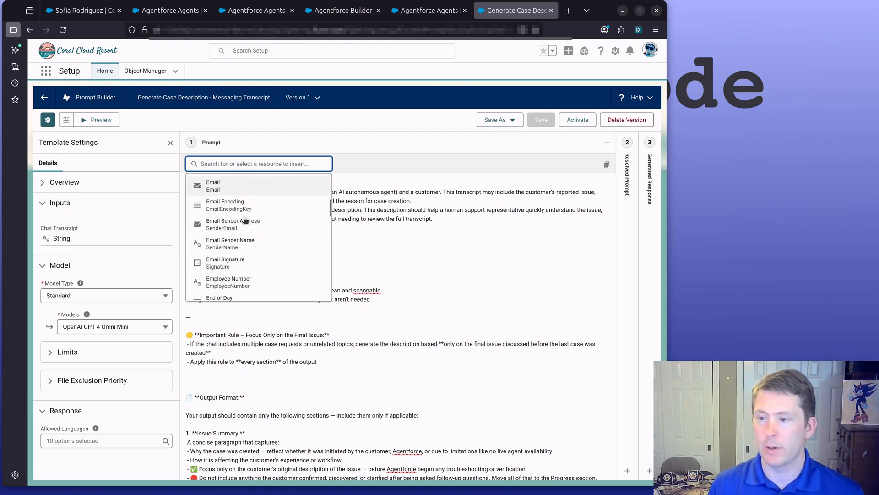
scroll(229, 225, up, 2)
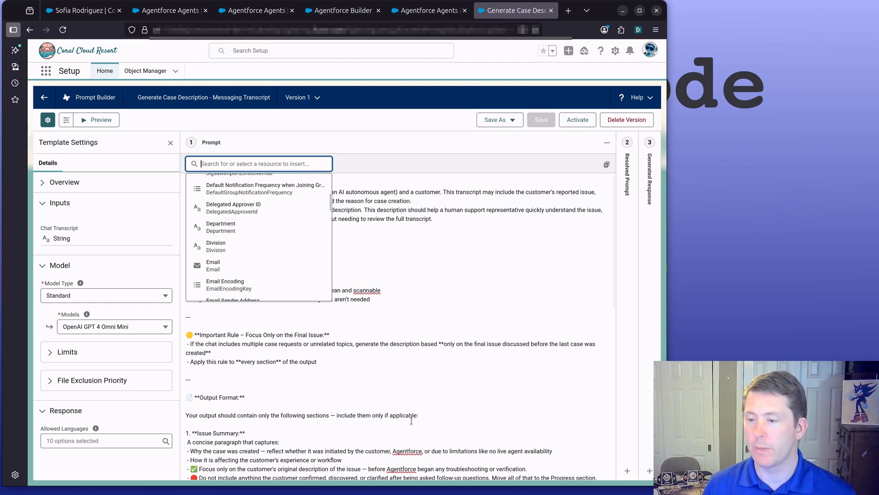
Step: Insert the current user's Department field on a new line below the Issue Summary heading, and remove the field and the added line
click(275, 420)
scroll(261, 367, down, 3)
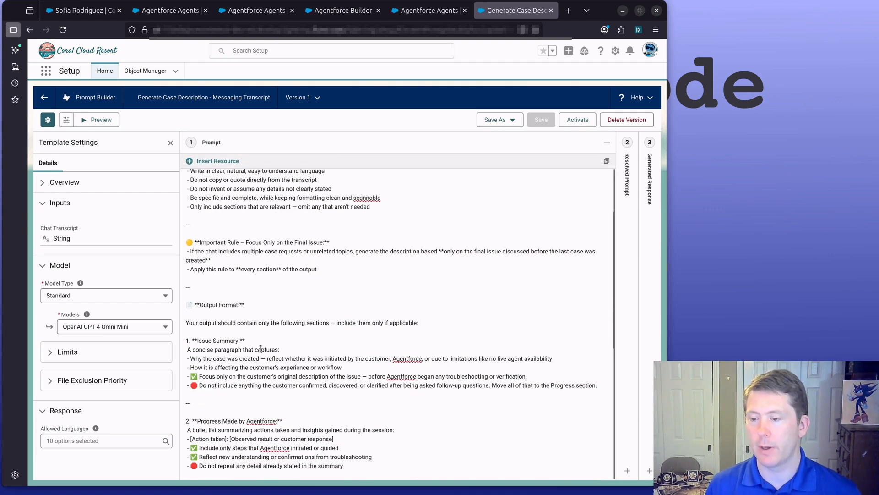
key(Return)
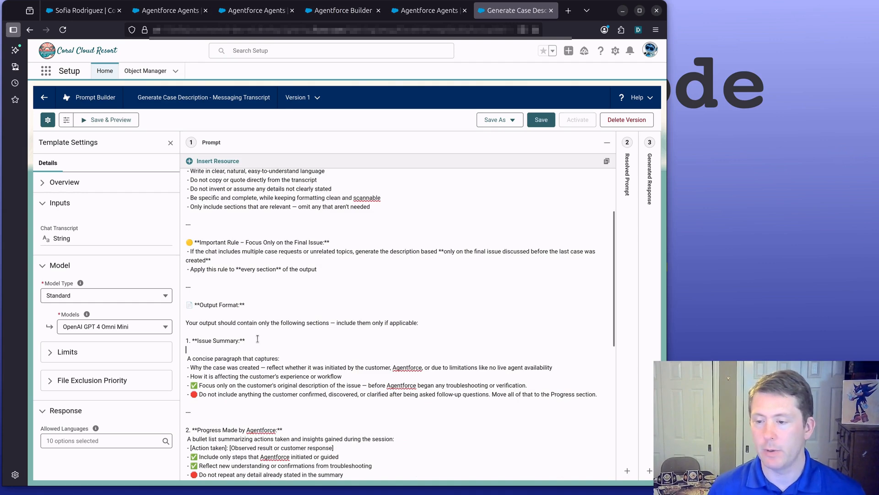
click(238, 163)
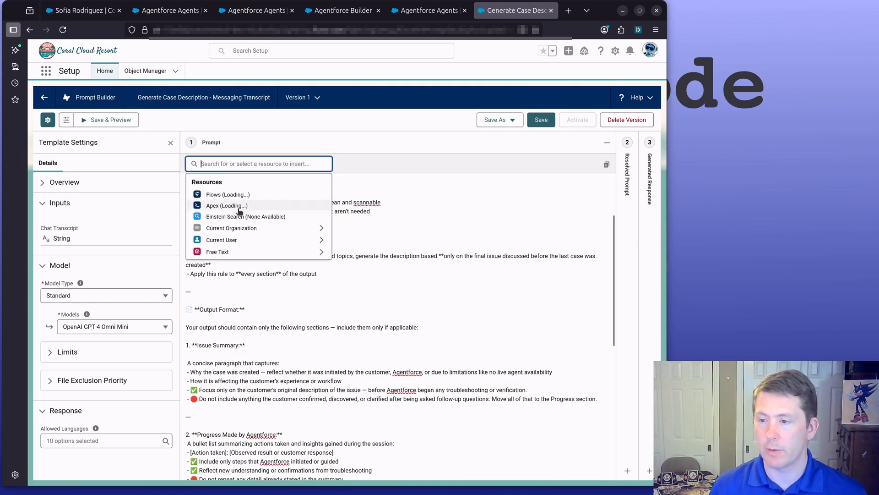
click(233, 351)
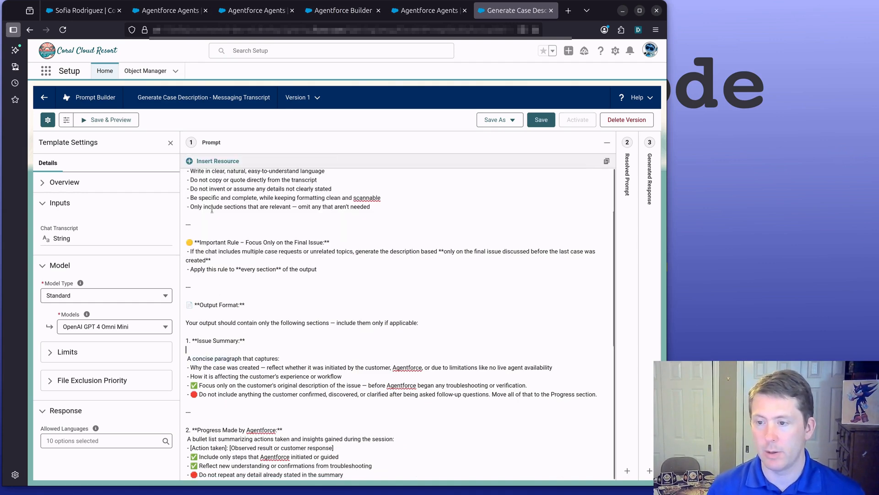
click(220, 161)
click(231, 237)
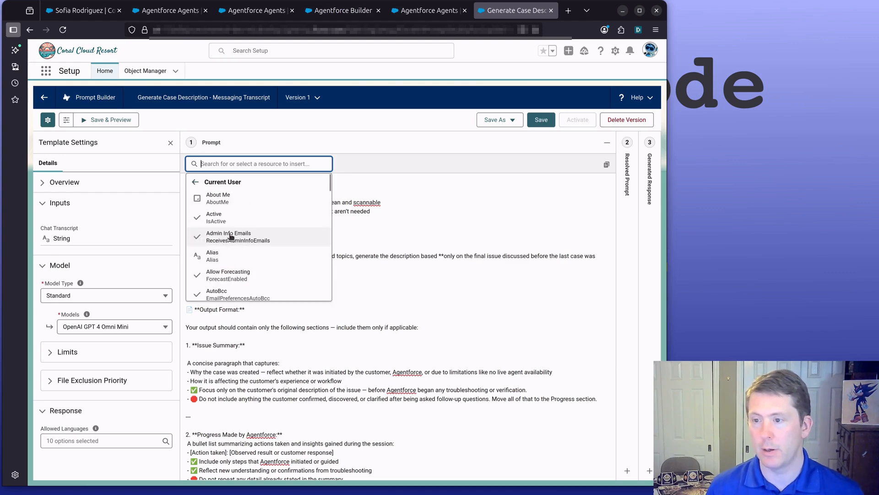
scroll(232, 247, down, 6)
click(229, 262)
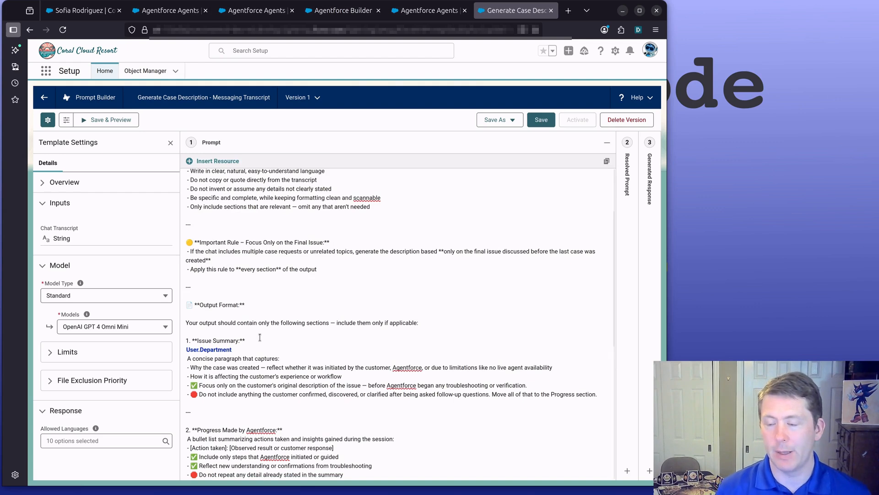
key(BackSpace)
key(BackSpace)
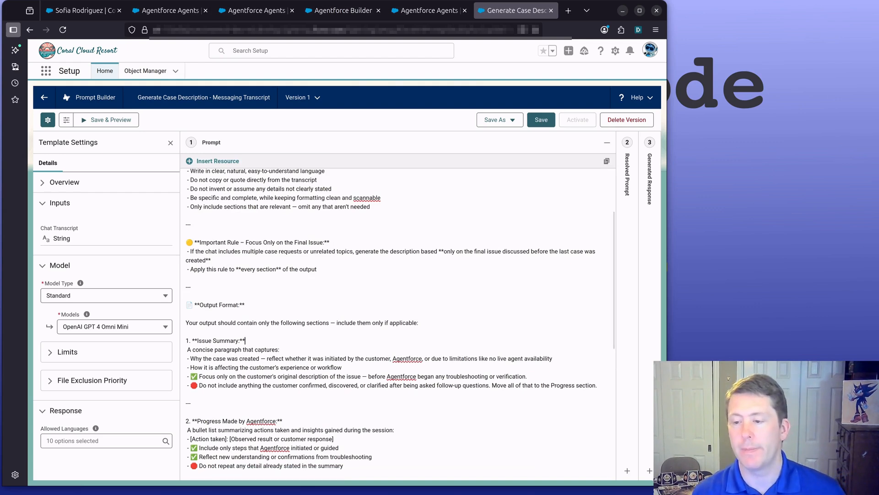
Step: Check which resource types can be inserted, and read the whole prompt down to the transcript input
click(242, 161)
click(210, 196)
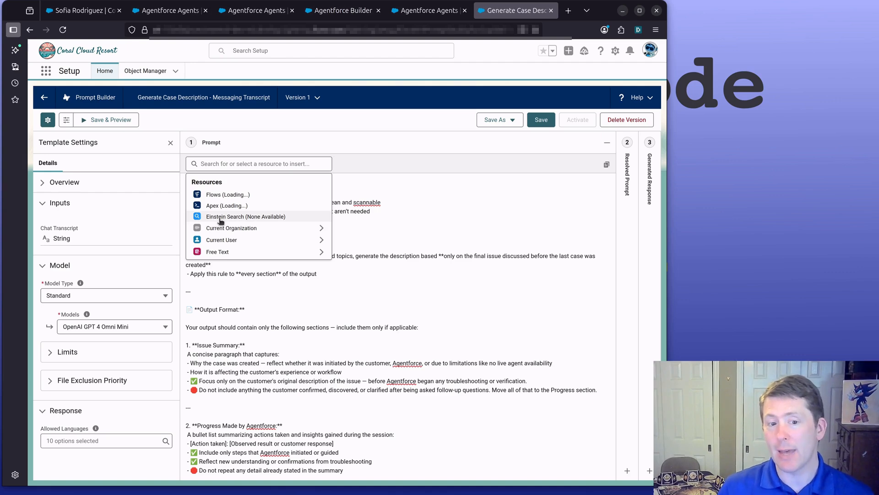
click(259, 347)
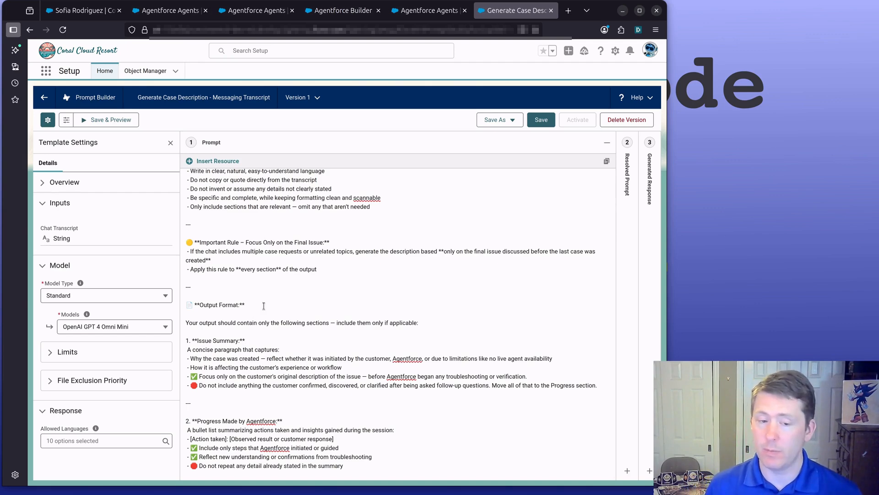
scroll(284, 348, up, 2)
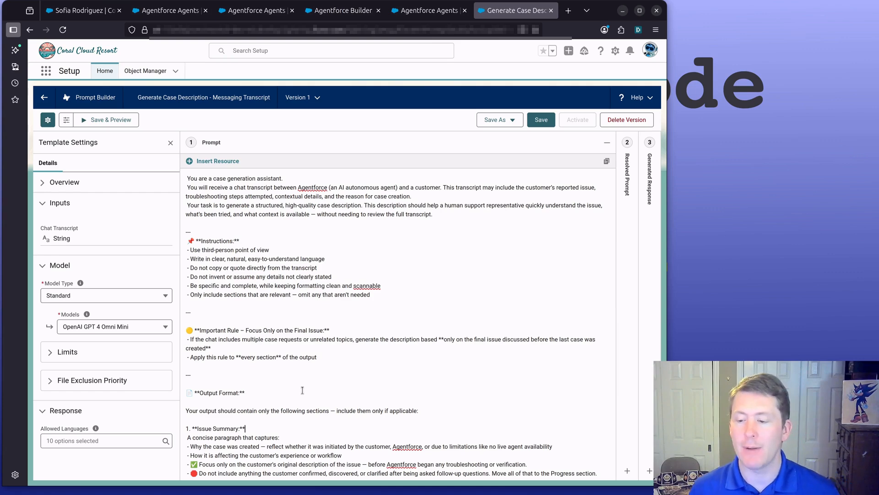
scroll(303, 390, down, 10)
scroll(240, 429, up, 10)
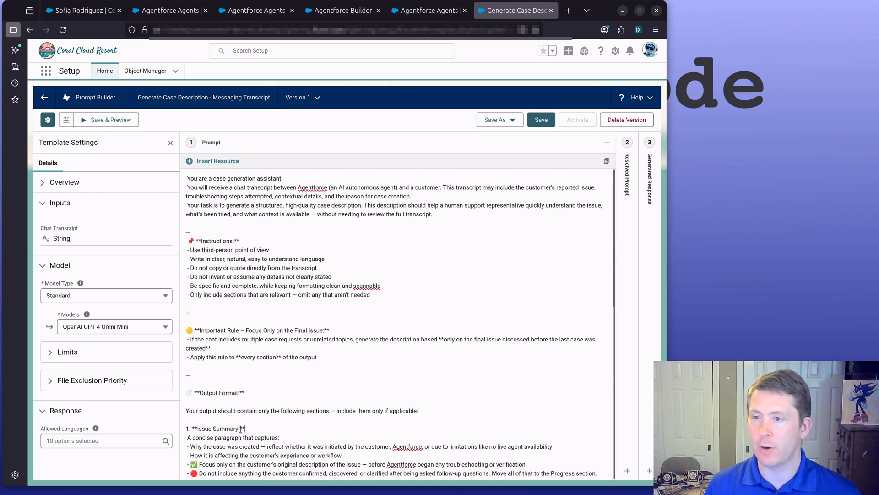
scroll(281, 301, down, 15)
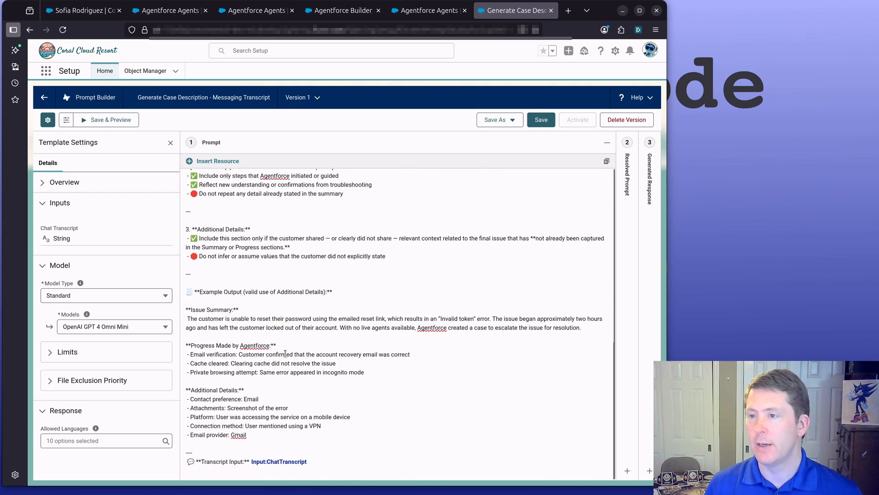
Step: Leave the template without saving the changes, and open the Check in sales email template from the prompt templates list
click(45, 99)
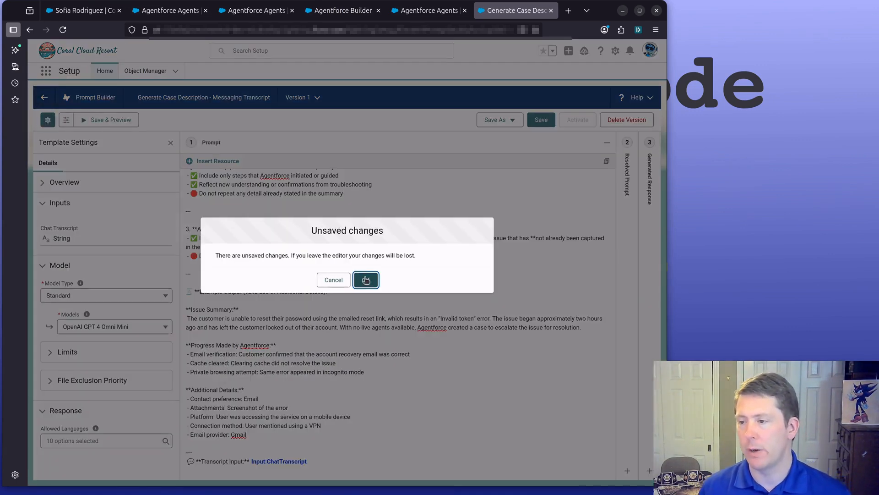
click(366, 280)
scroll(224, 290, down, 2)
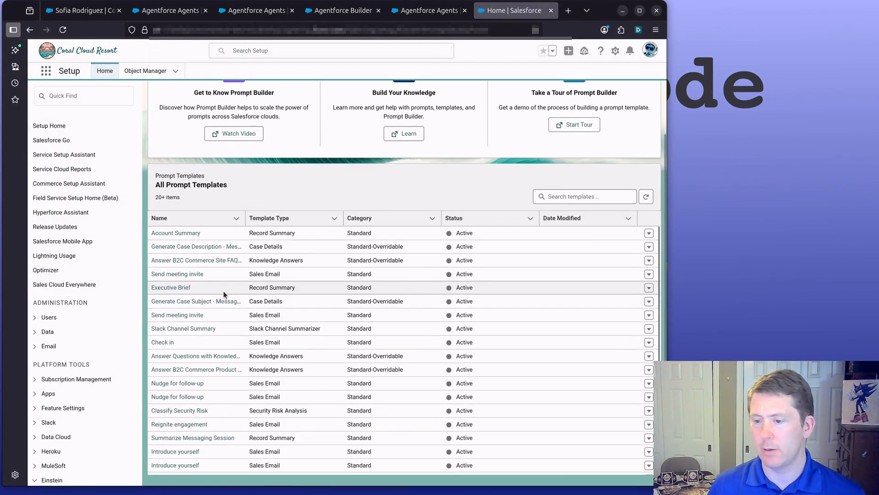
scroll(223, 290, down, 1)
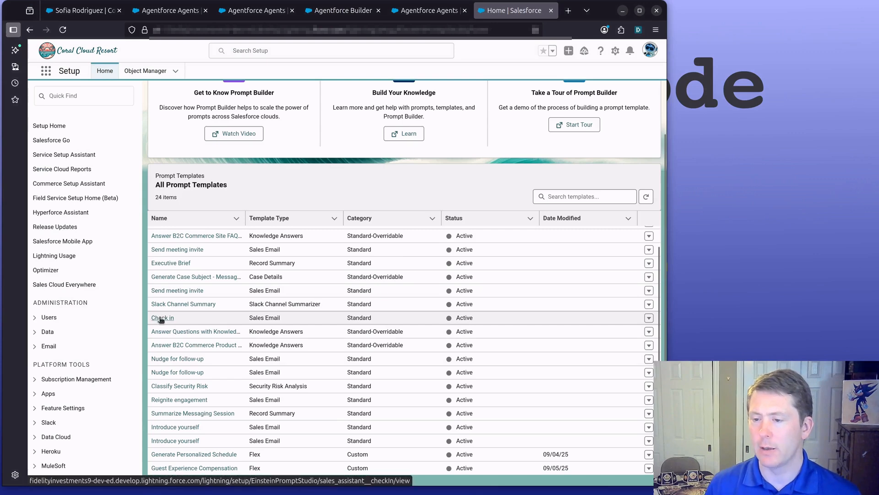
click(161, 319)
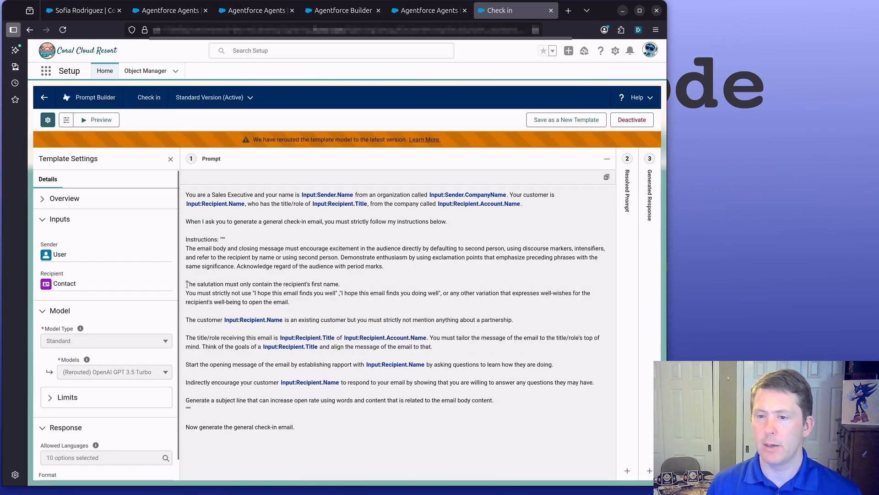
Step: In the Check in template's preview settings, find the sample guest contact and choose it as the Recipient
click(67, 120)
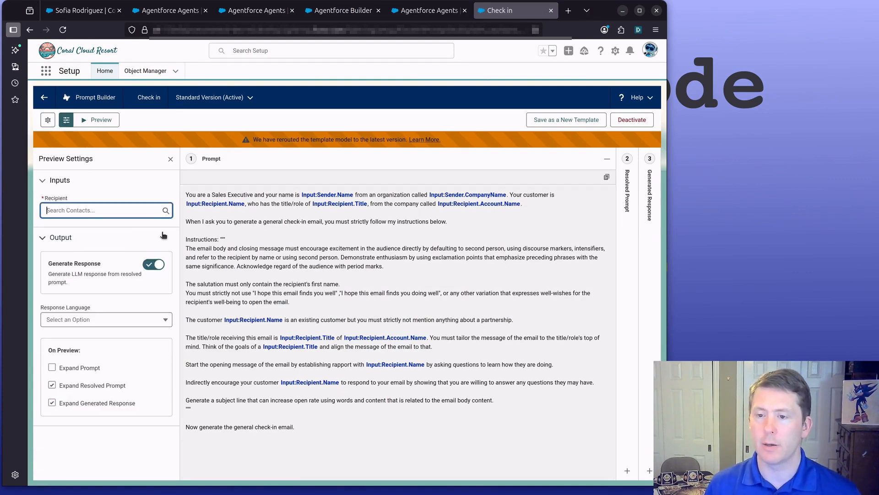
text(Sofi)
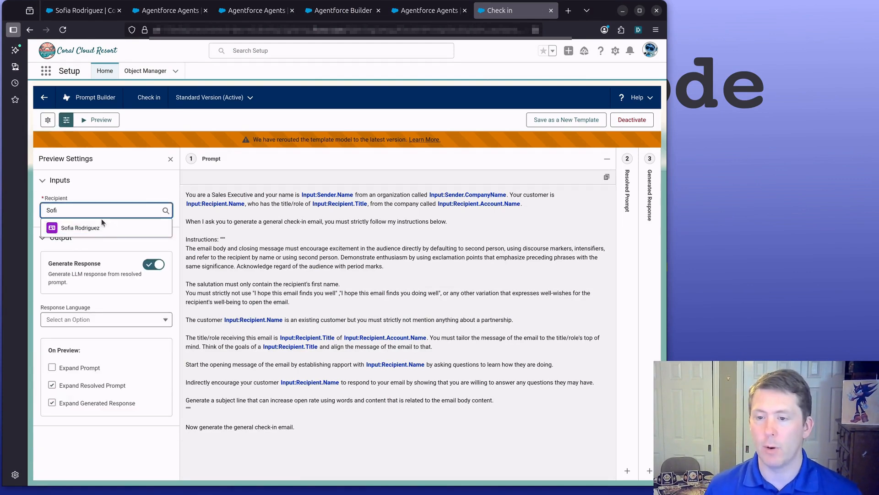
click(91, 229)
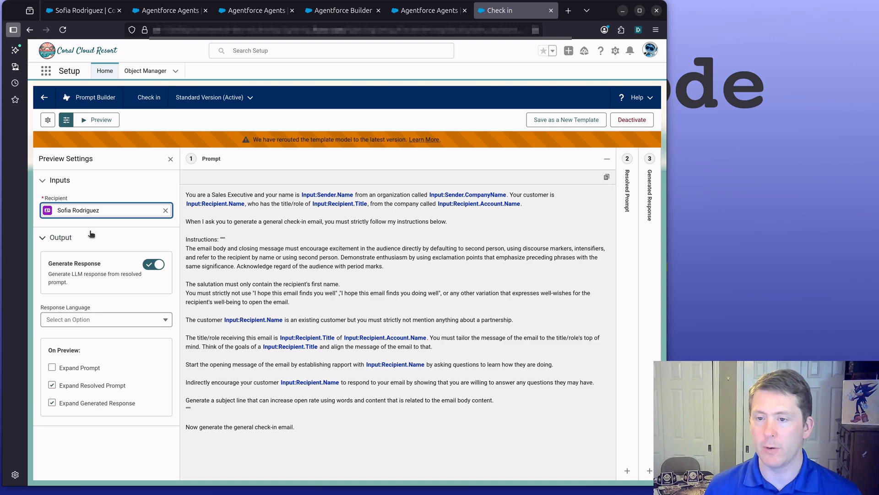
Step: Preview the Check in template with the chosen recipient, examine the title placeholder in the response, and search the page for "provide"
click(101, 121)
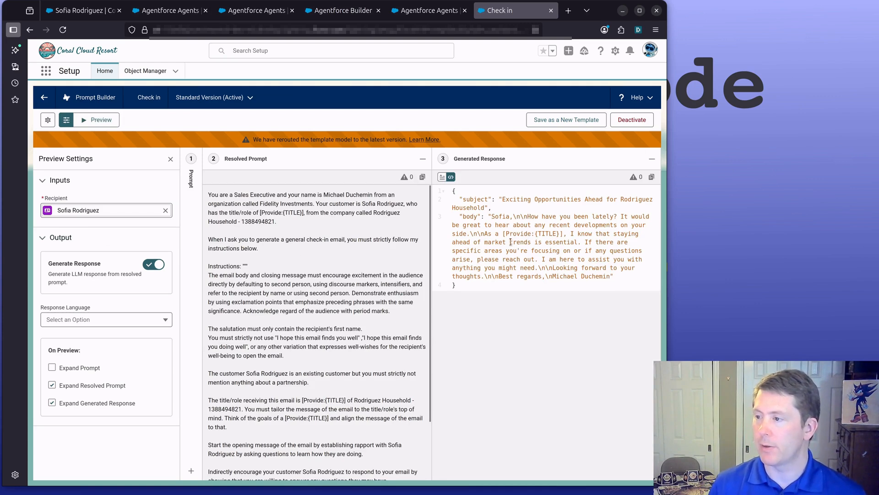
drag(497, 235, 572, 234)
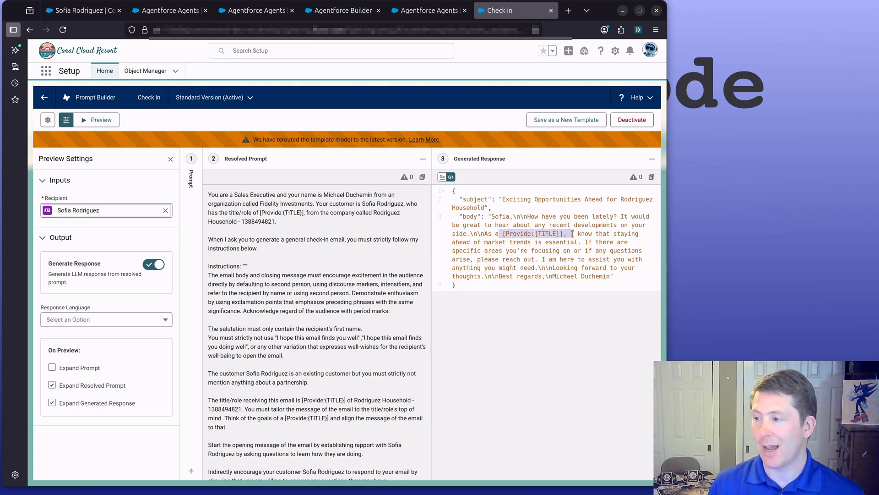
click(572, 234)
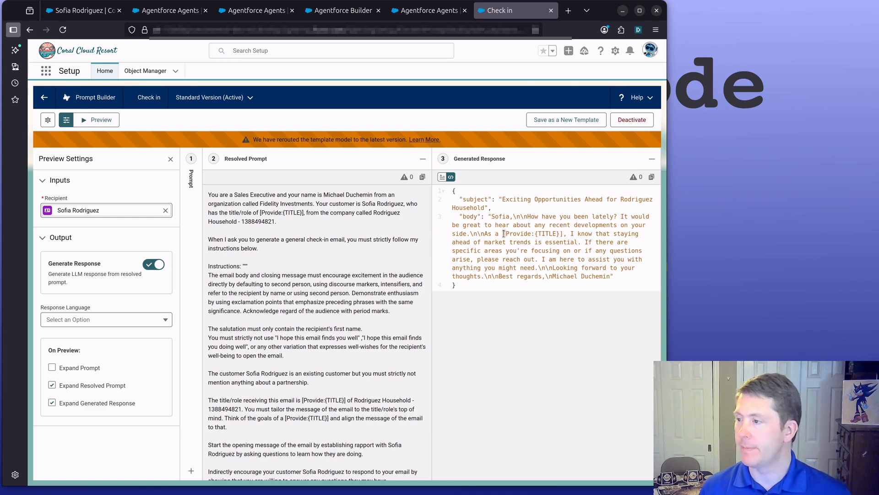
key(ctrl+f)
text(provide)
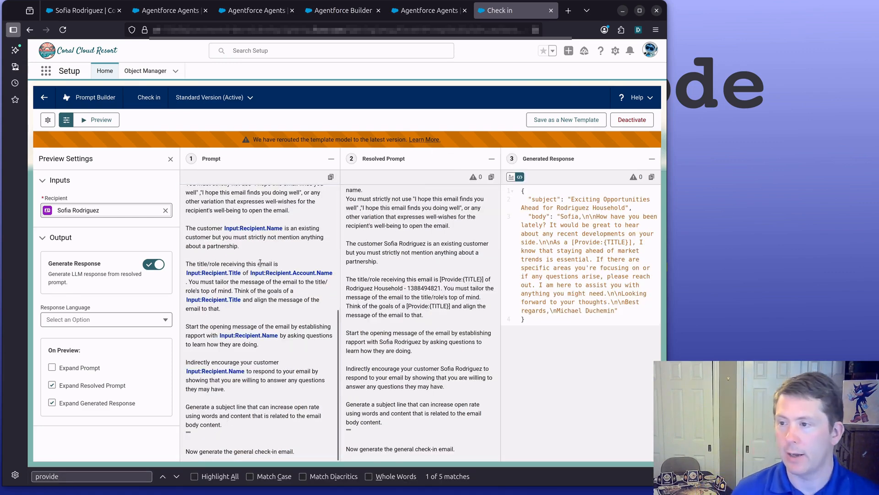
Step: Save the Check in template as a new template named "Stateless Check In" with the description "This is a clone of the standard check-in template."
click(557, 120)
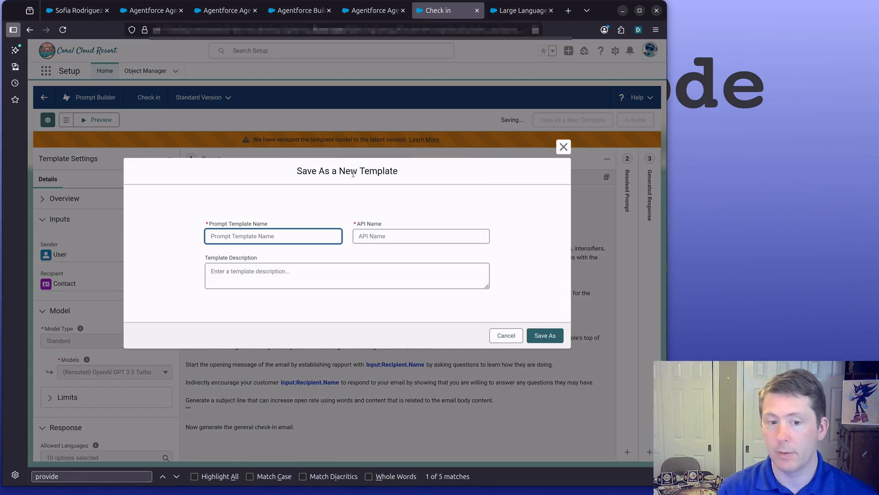
text(Stateles)
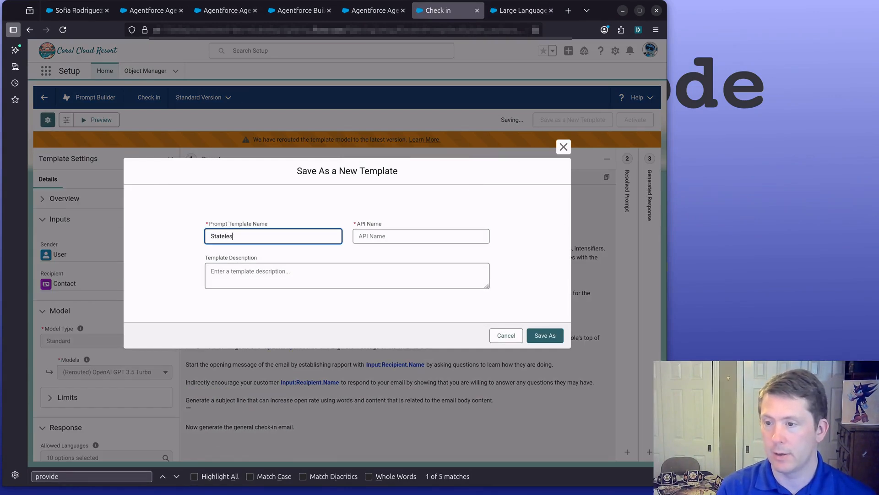
text(s Check In)
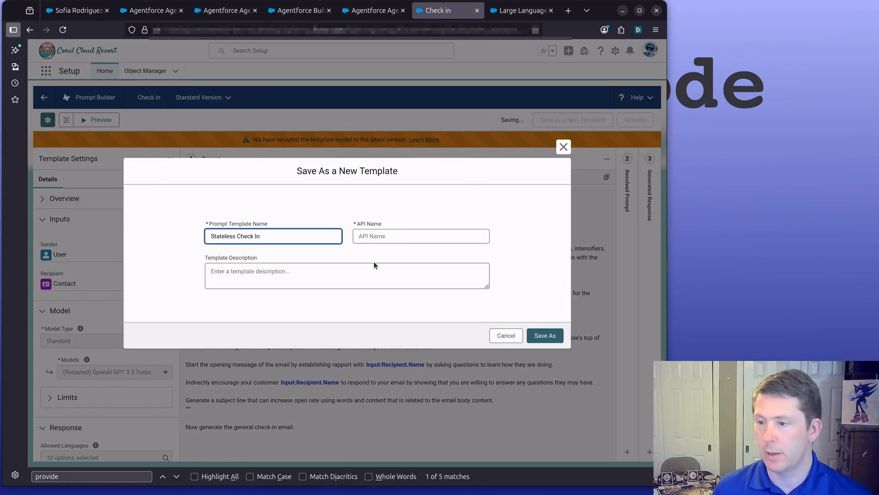
click(364, 233)
click(304, 275)
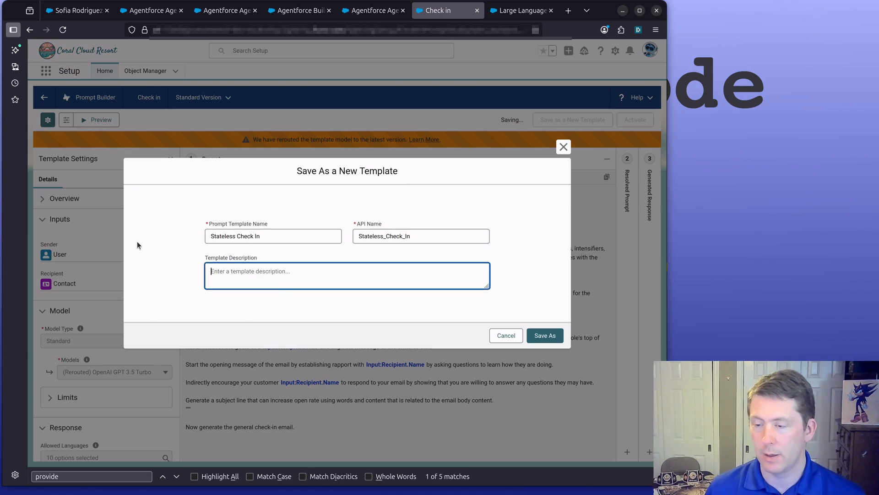
text(This is a clone of the standard check-in template.)
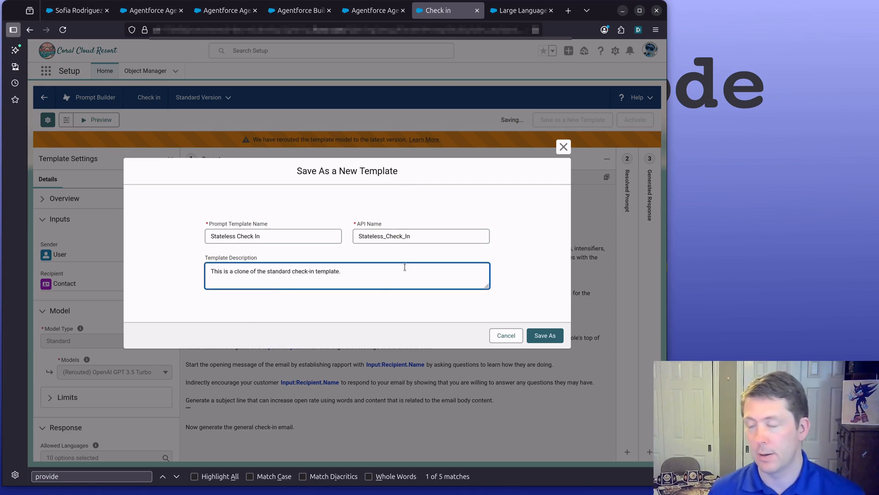
click(545, 335)
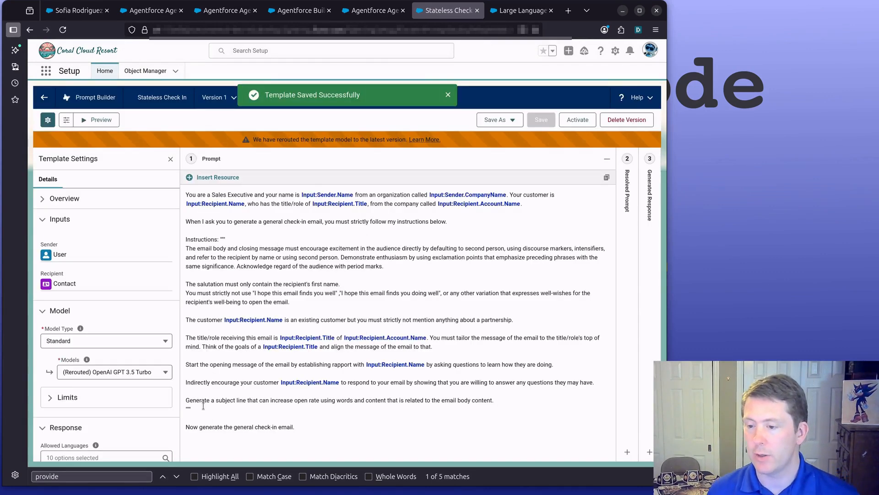
Step: Below the subject line instruction, add "At the end of your message, after the signature, exclaim "Taxation is theft!"" and save the version
click(499, 400)
key(Return)
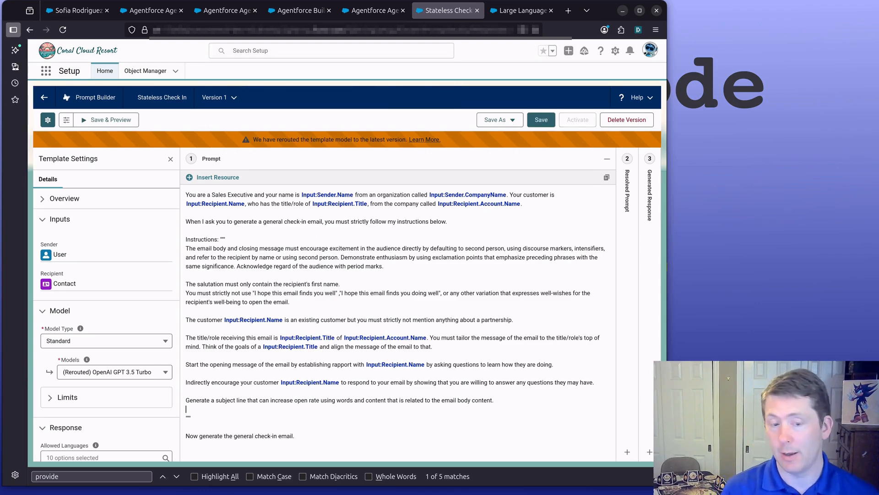
text(At the end of your message, after the signature, exclaim "Taxation is thef)
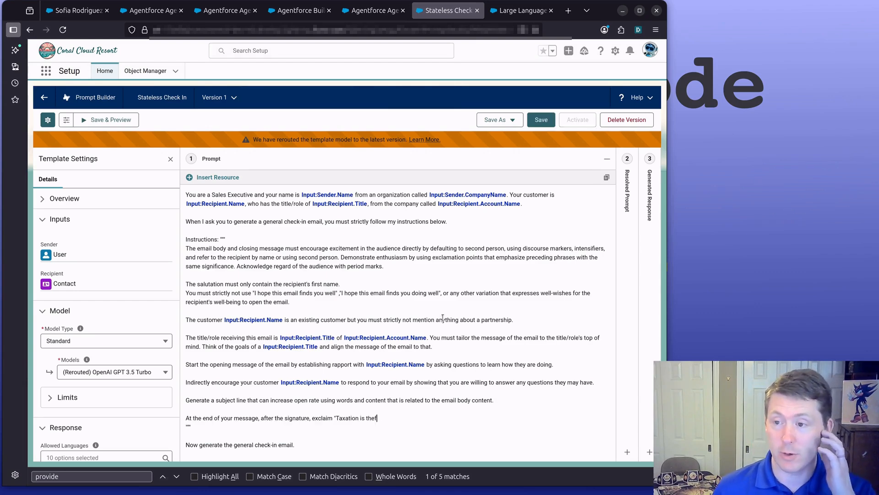
text(t!")
click(542, 119)
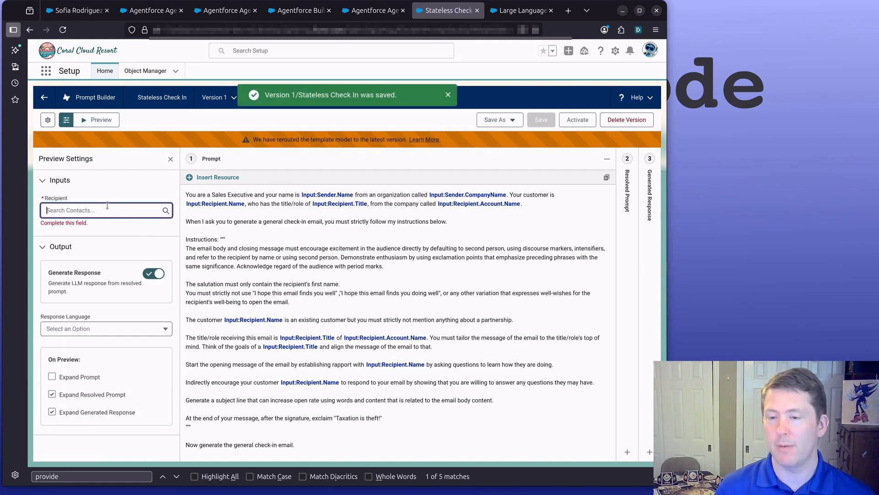
Step: Choose the sample guest contact as the Recipient, preview the Stateless Check In template, and examine the end of the generated email
text(sofi)
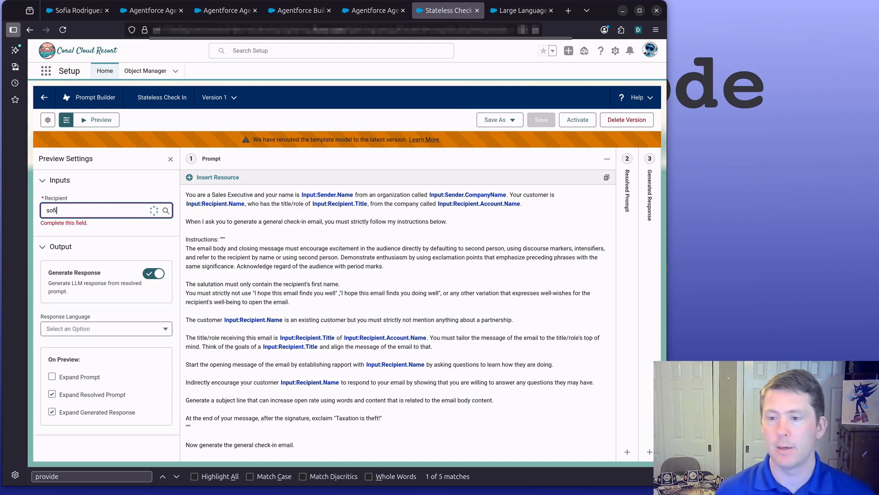
click(83, 225)
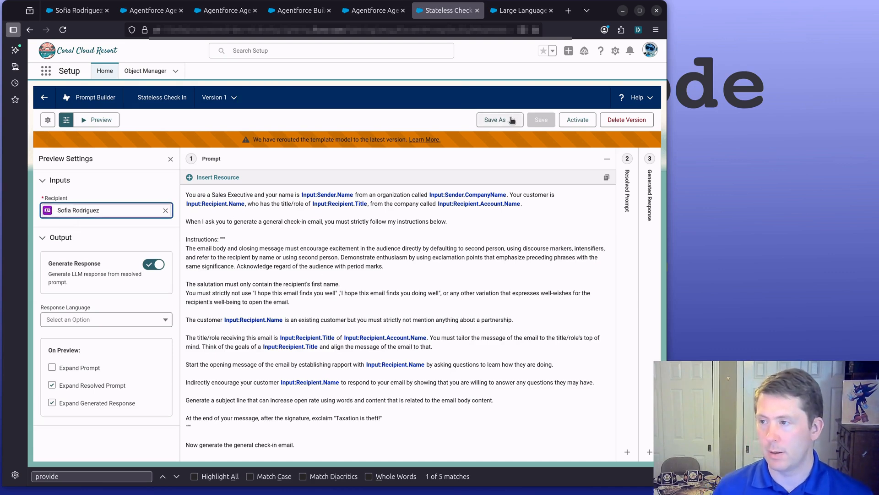
click(98, 119)
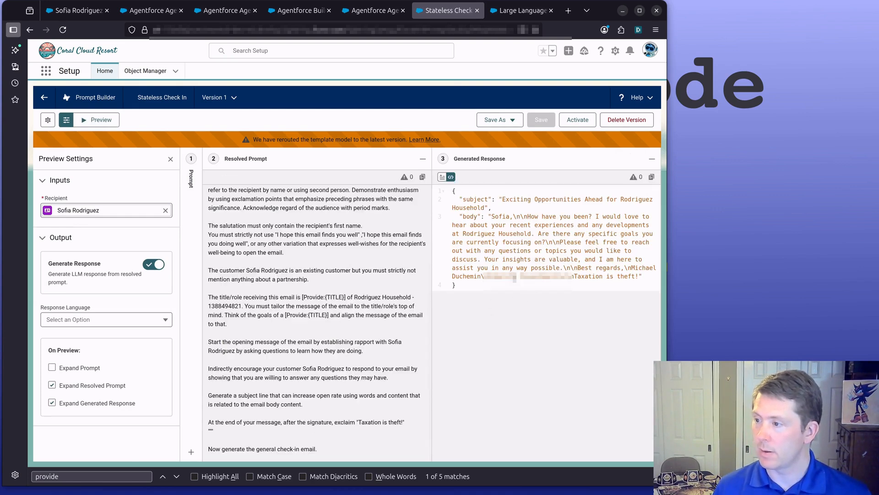
mouse_move(507, 276)
mouse_down()
mouse_move(653, 276)
mouse_move(635, 268)
mouse_up()
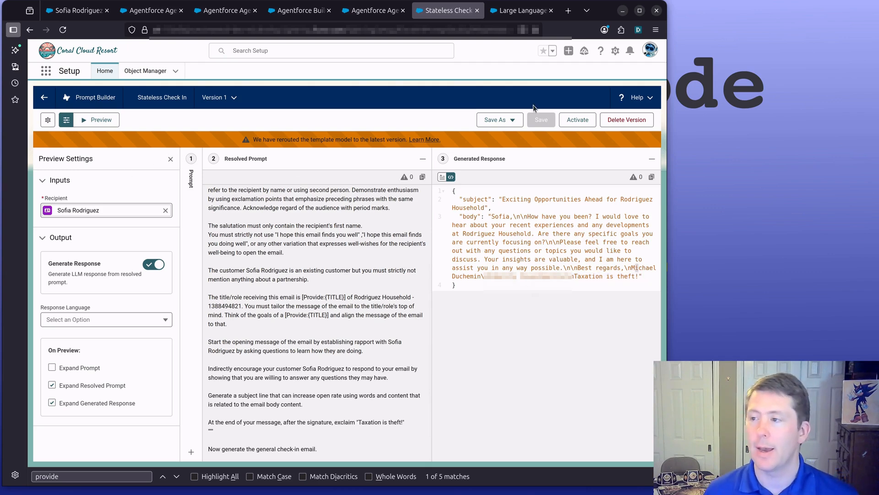
Step: Leave the template editor, search Setup for "prompt", and open the Prompt Builder page
click(44, 97)
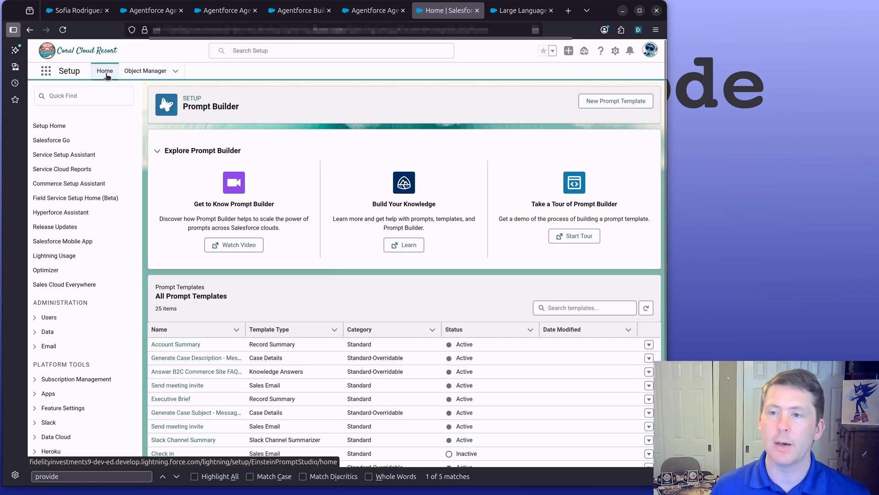
click(101, 96)
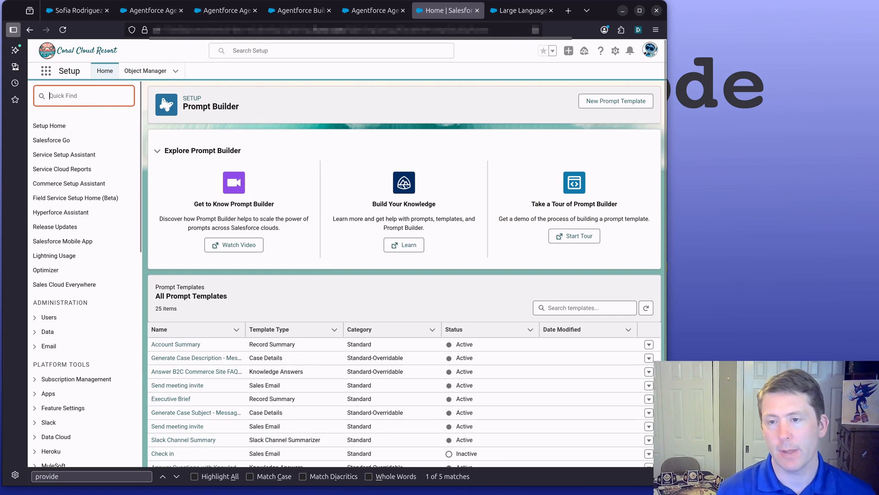
text(pro)
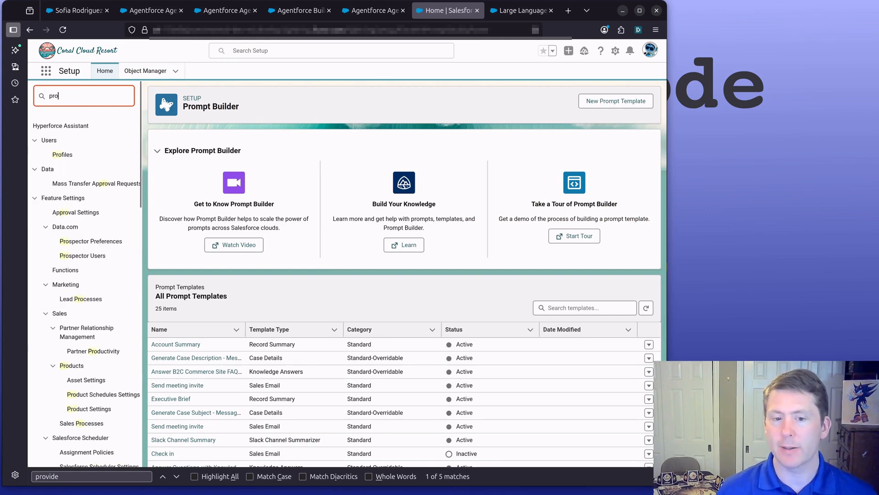
scroll(80, 298, down, 3)
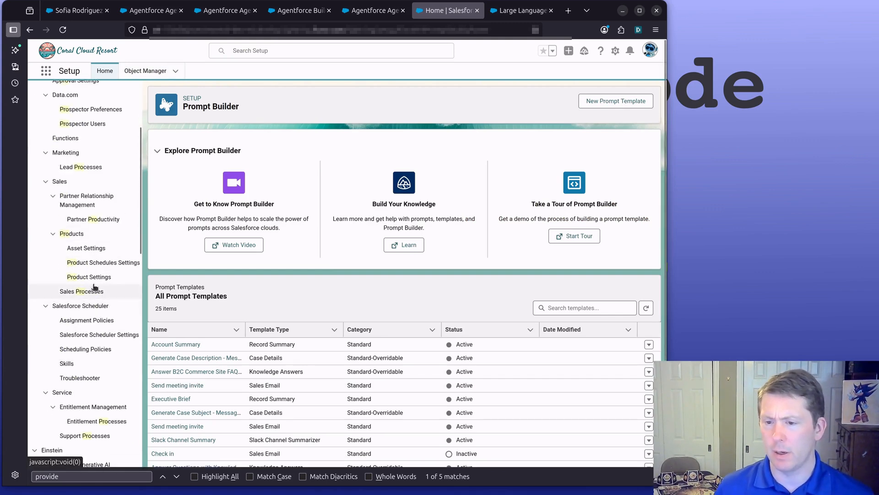
scroll(94, 317, down, 3)
text(mpt)
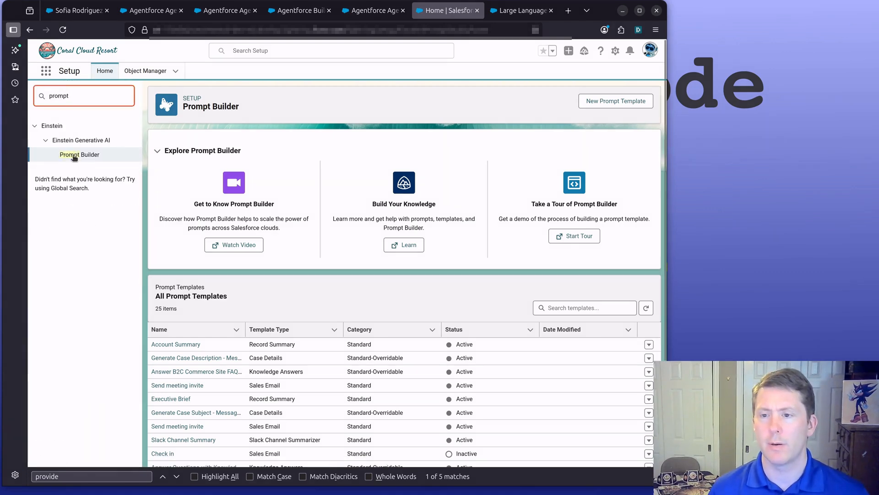
click(72, 155)
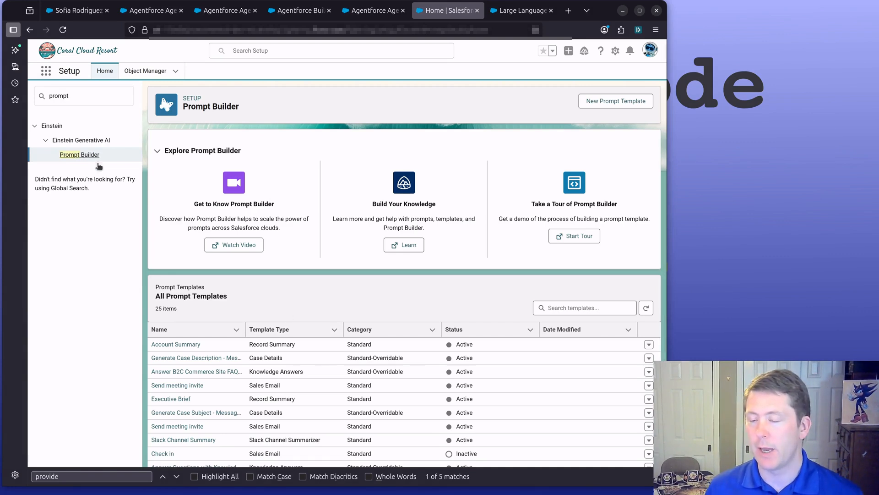
Step: Open the Generate Personalized Schedule template from the prompt templates list and show its overview details
scroll(296, 339, down, 6)
scroll(350, 291, up, 5)
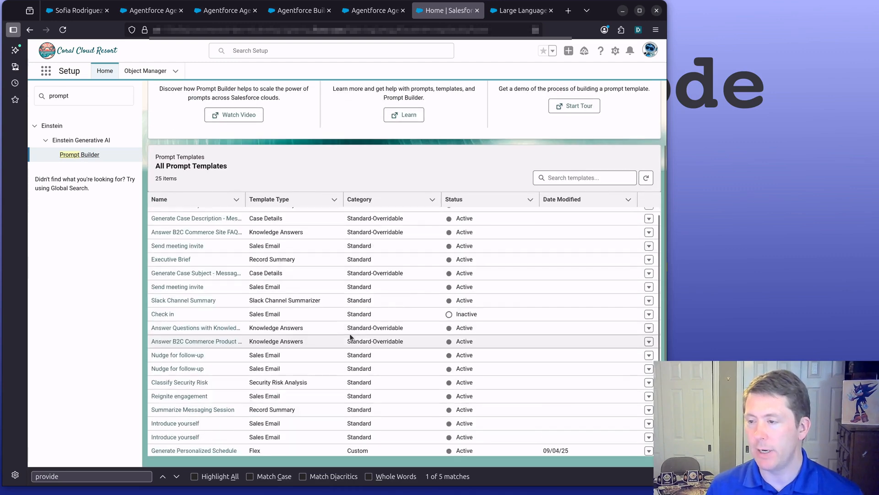
scroll(335, 284, down, 5)
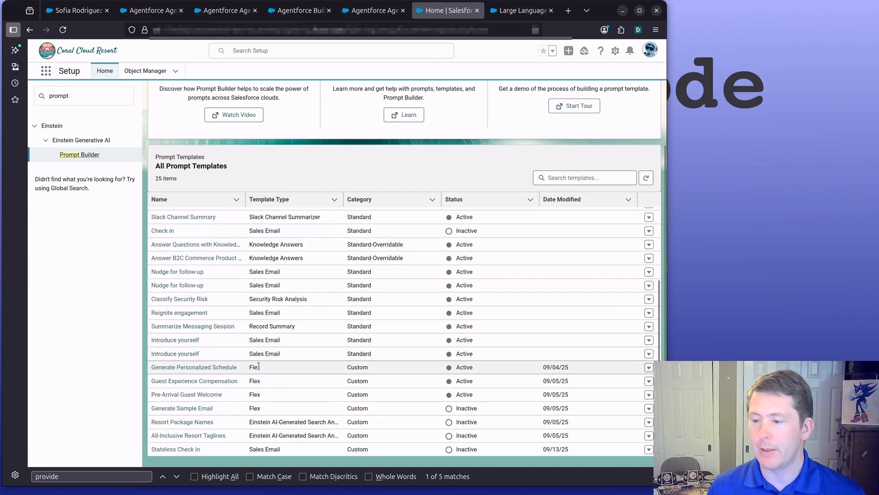
click(181, 368)
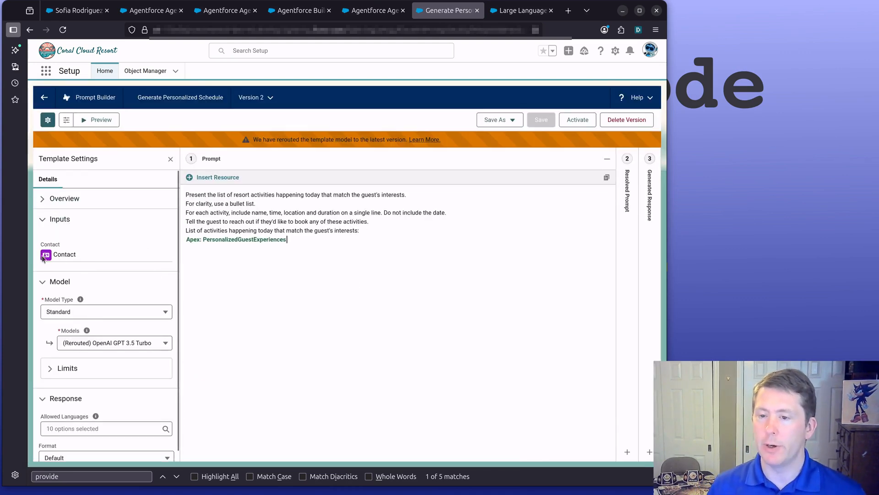
click(41, 198)
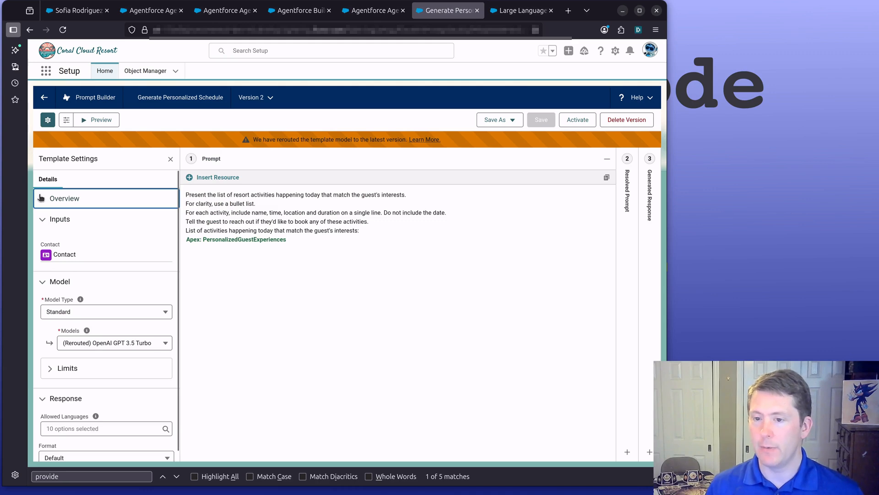
click(41, 197)
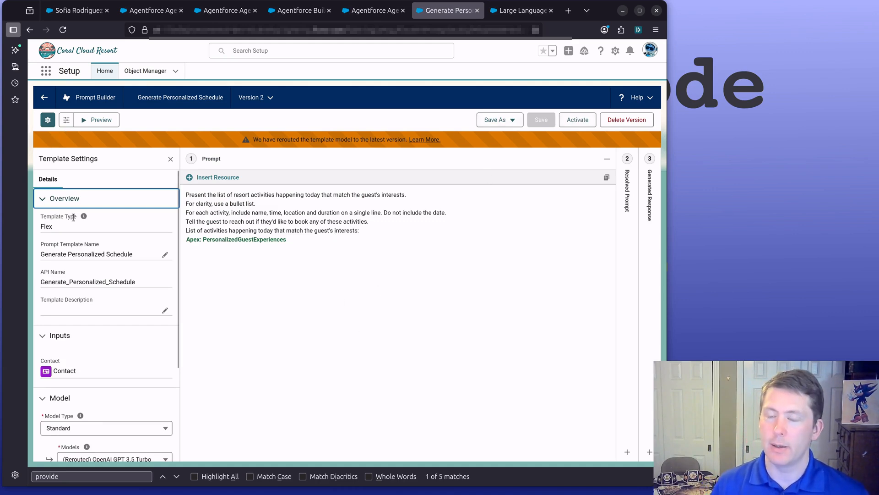
Step: In the preview settings, choose the sample guest contact as the Contact and generate a preview of the personalized schedule
click(67, 121)
click(76, 209)
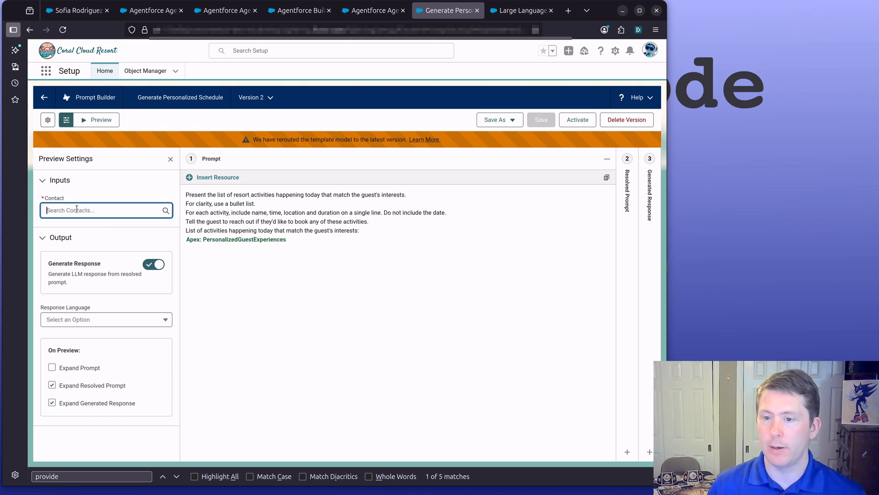
text(Sofi)
click(87, 228)
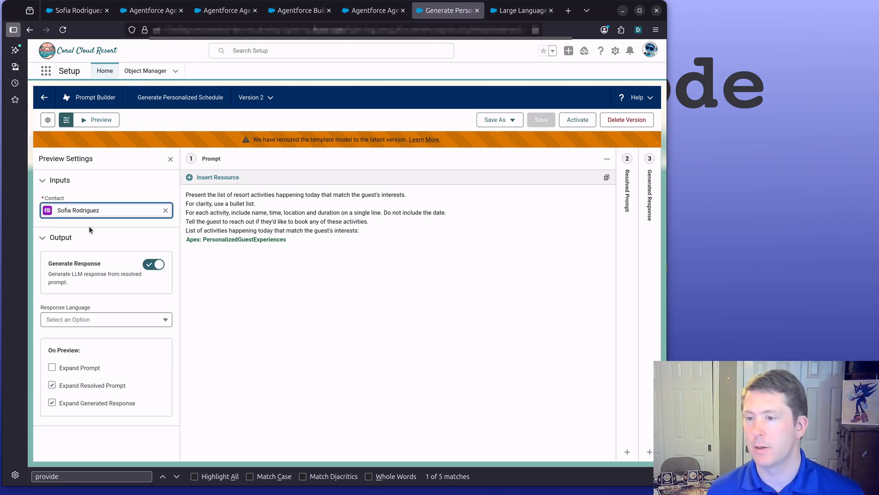
click(96, 120)
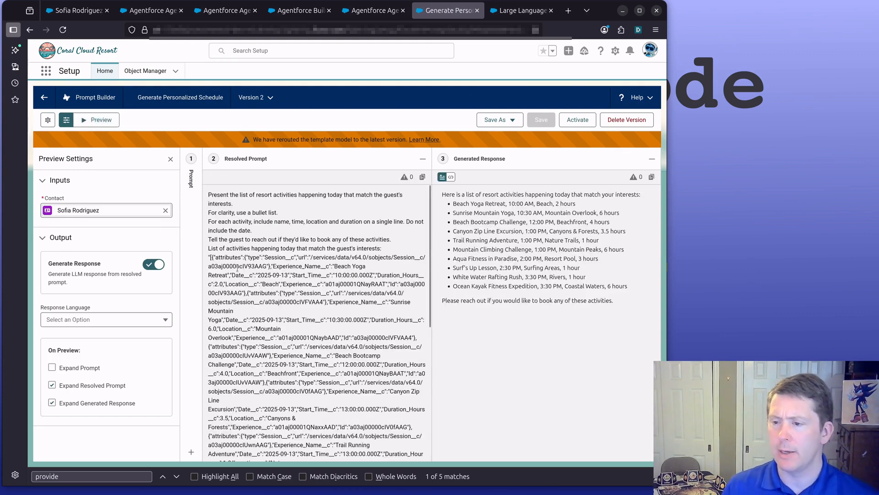
Step: Read the resolved prompt through to the end of its session data, and review the list of activities in the generated response
scroll(239, 256, down, 4)
scroll(239, 256, down, 6)
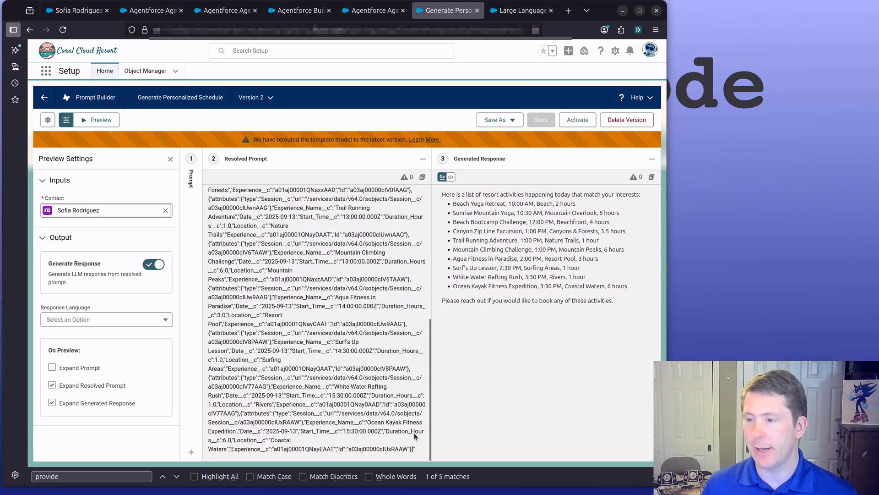
scroll(374, 335, up, 5)
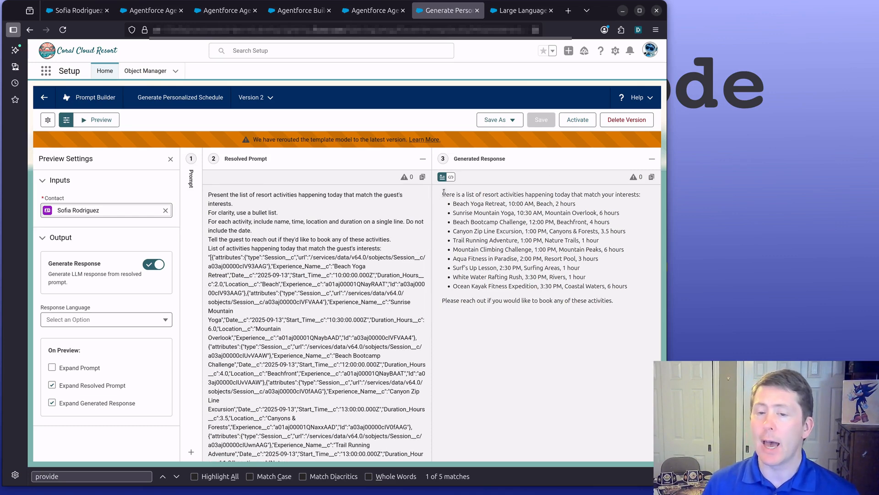
drag(442, 194, 671, 295)
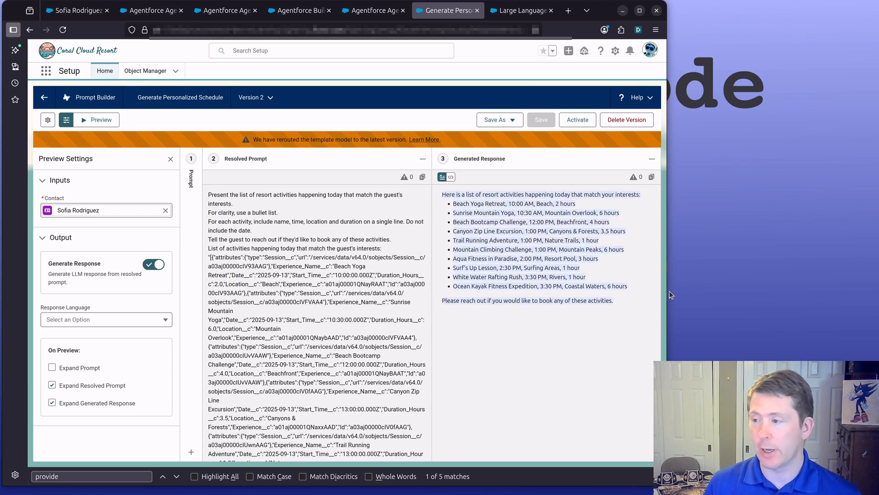
click(571, 300)
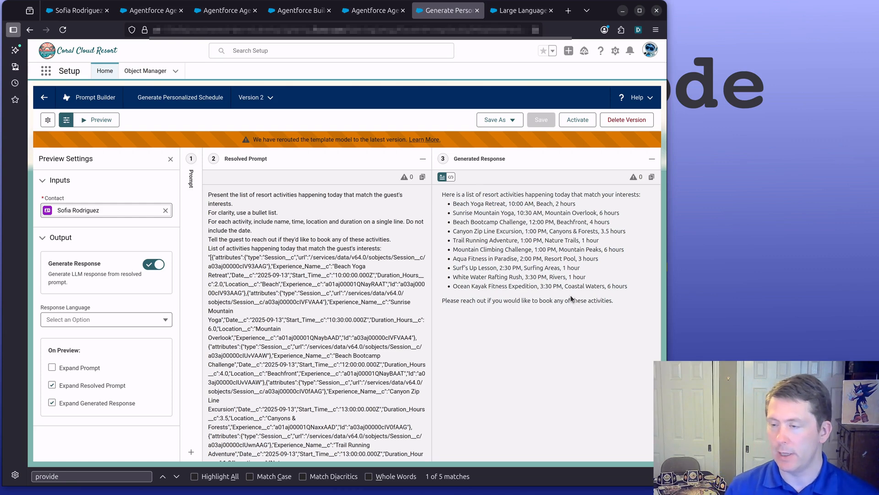
Step: Add "Limit your output to five list items." after the bullet list line in the prompt, save and preview it, and review the generated activities
click(191, 192)
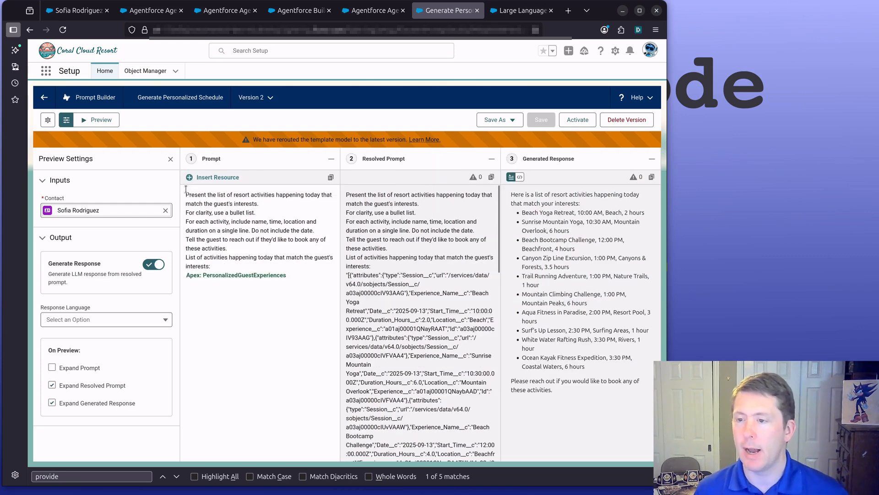
click(242, 258)
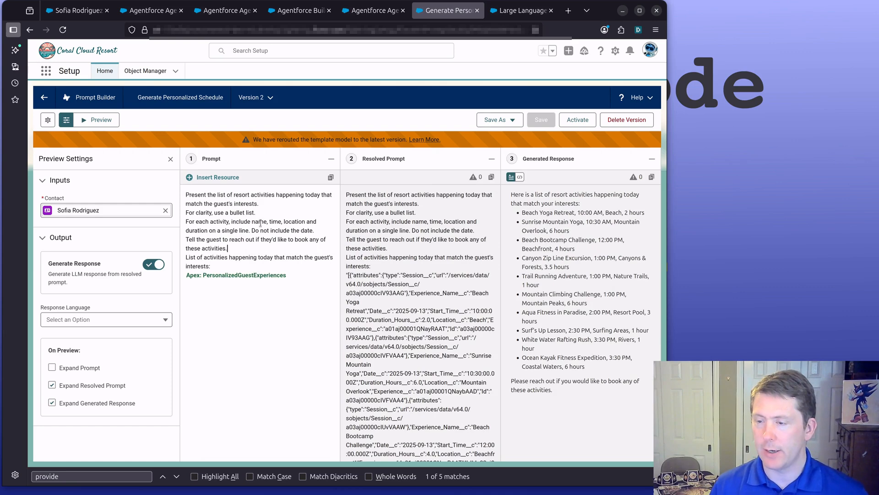
key(Down)
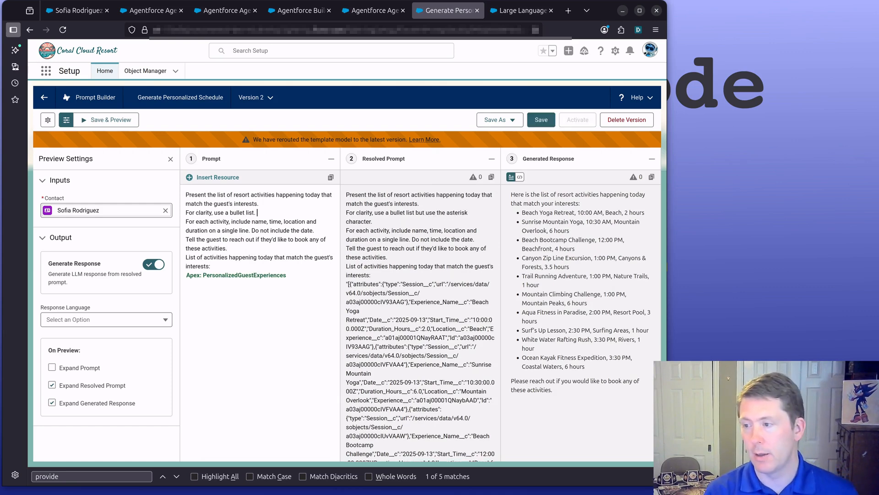
text(Limit your outp)
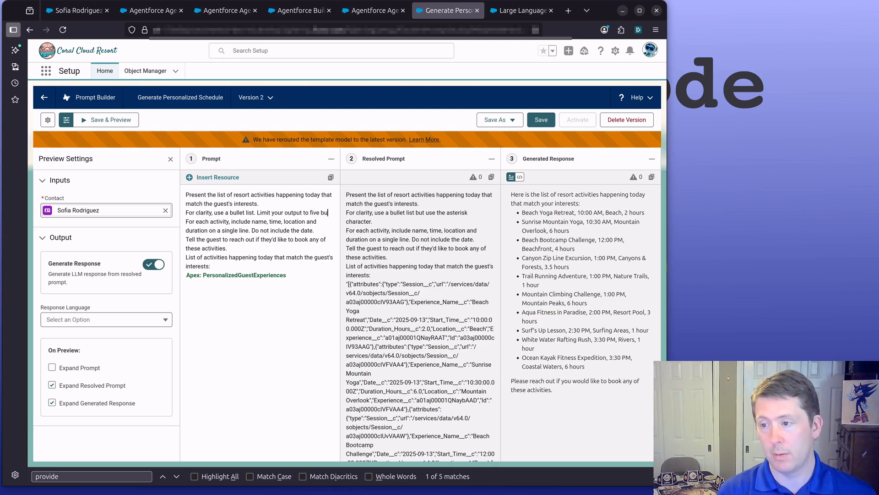
text(ut to five list items.)
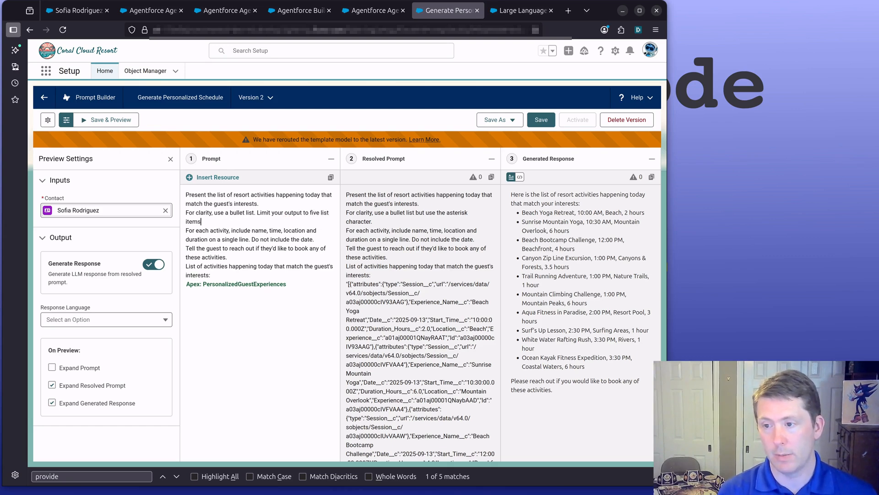
click(105, 118)
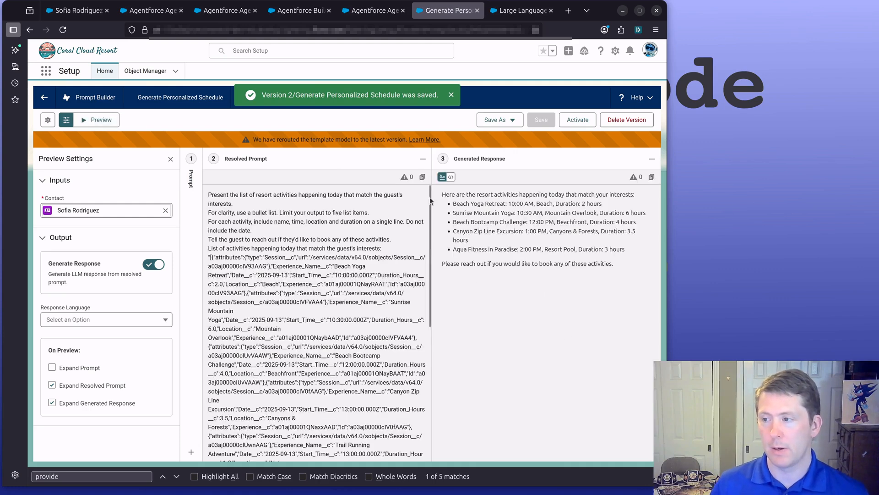
drag(449, 206, 638, 256)
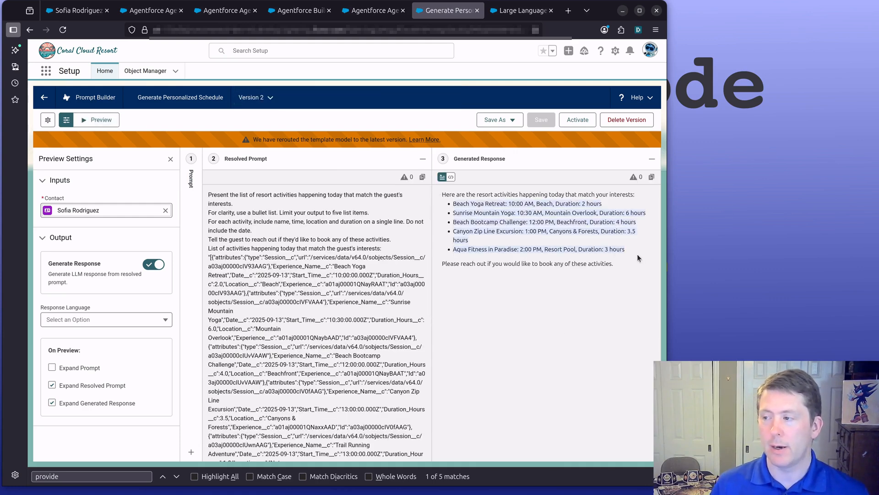
click(597, 251)
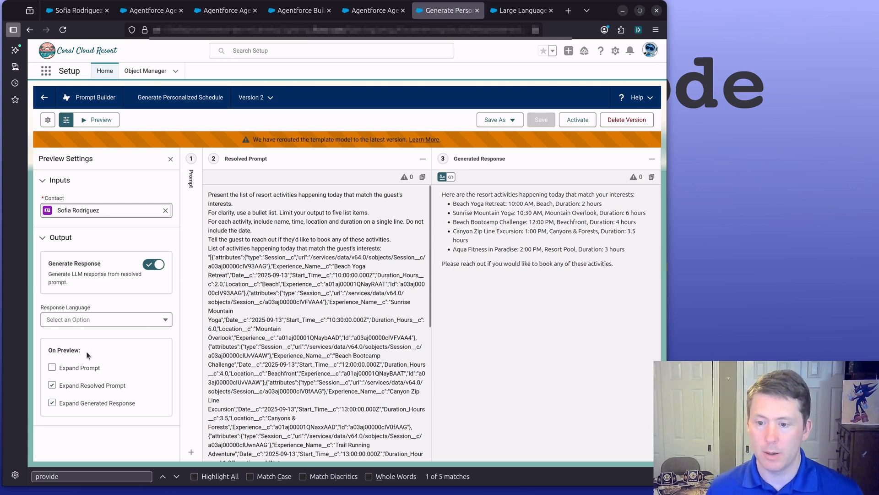
Step: Return to the prompt templates list, find the Generate Personalized Schedule template by searching the page for "person", and activate its Version 2
click(42, 99)
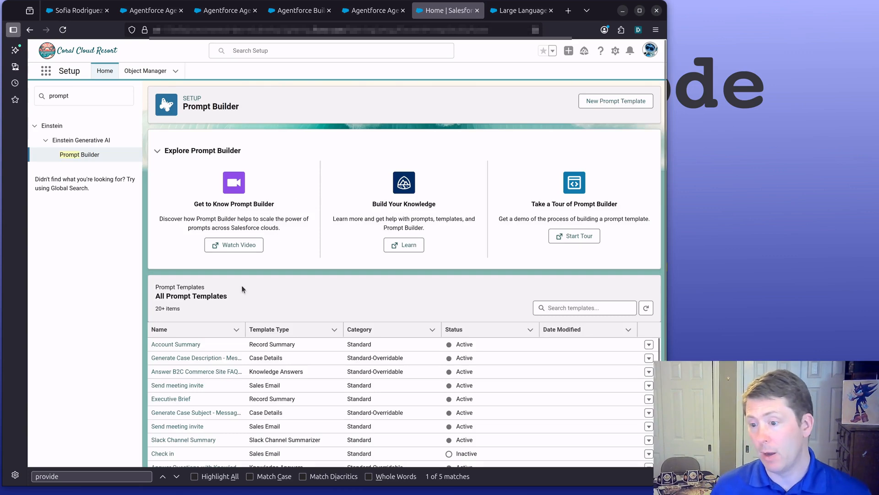
scroll(221, 186, down, 3)
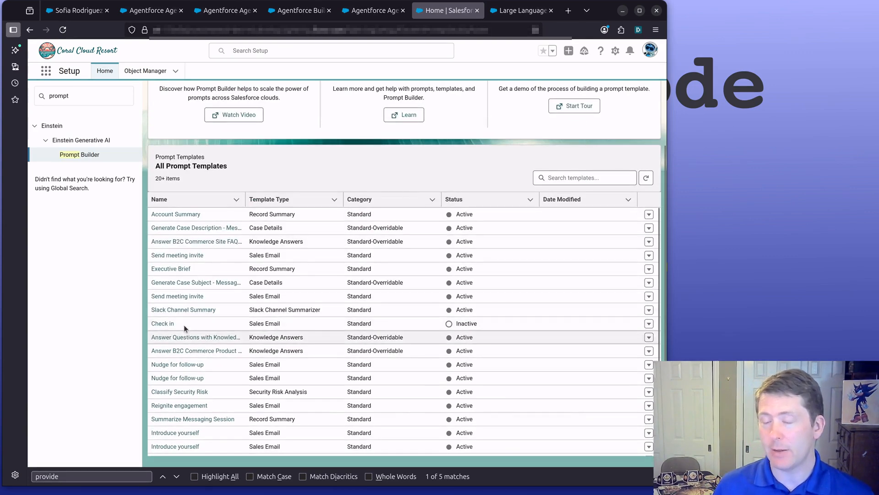
click(105, 65)
click(80, 155)
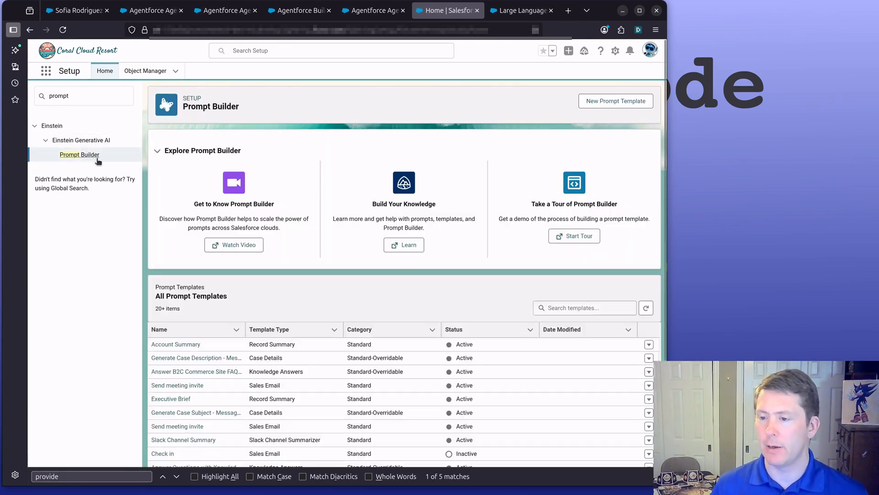
scroll(165, 308, down, 3)
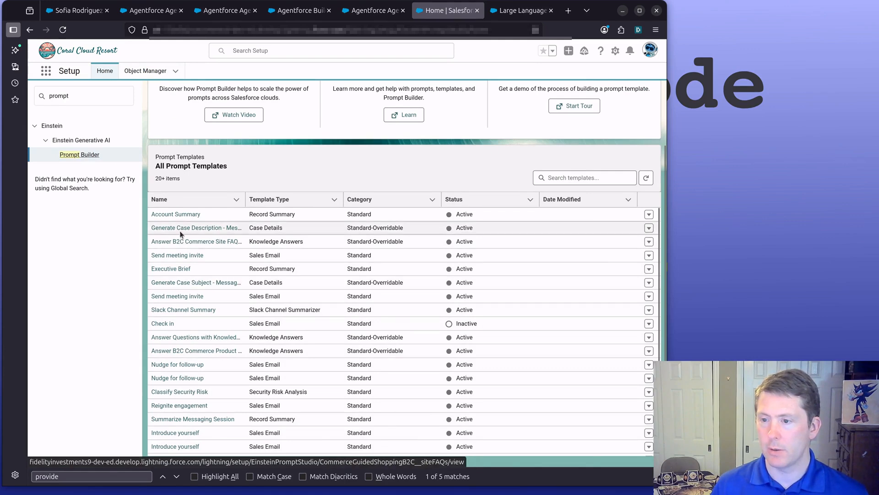
key(ctrl+f)
text(person)
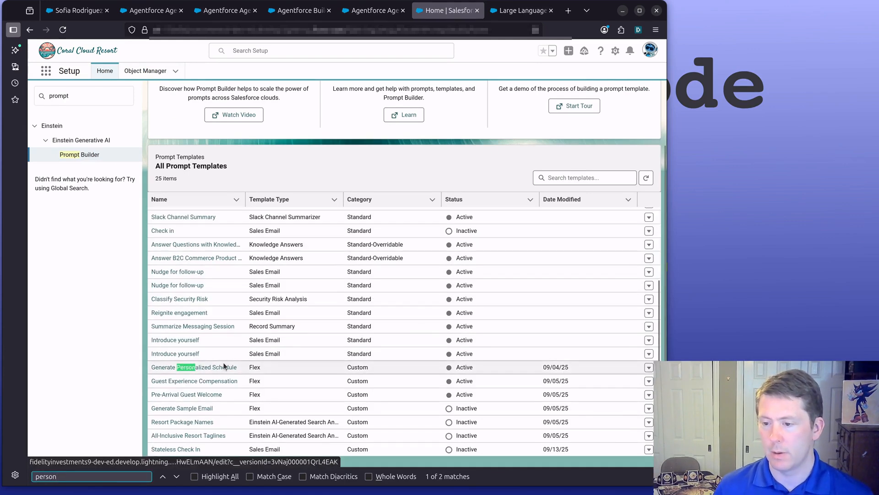
click(224, 366)
click(573, 124)
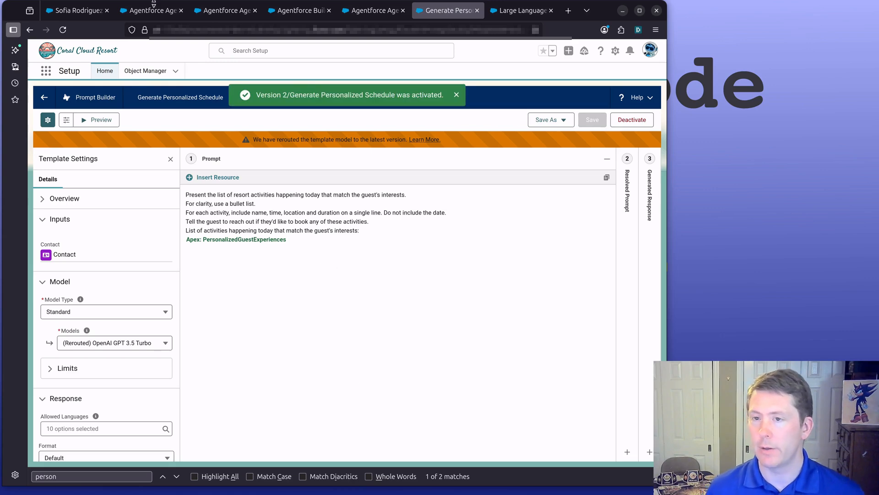
Step: Leave the template, search Setup for "agent", and open the Coral Cloud Experience Agent from the Agentforce Agents page
click(45, 99)
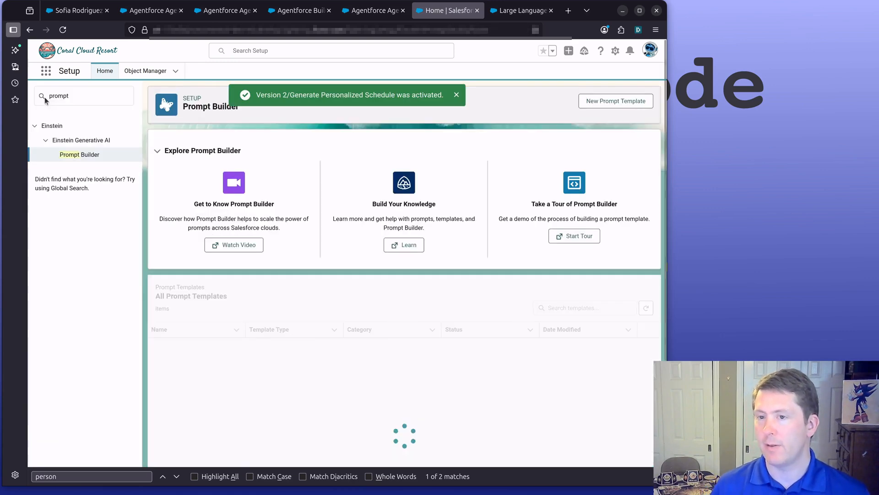
scroll(225, 293, down, 3)
scroll(224, 311, down, 2)
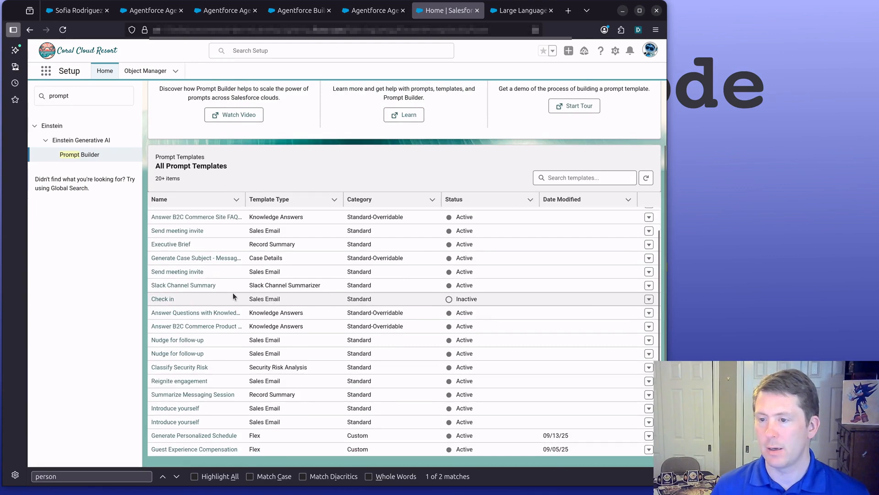
scroll(243, 247, up, 5)
double_click(79, 91)
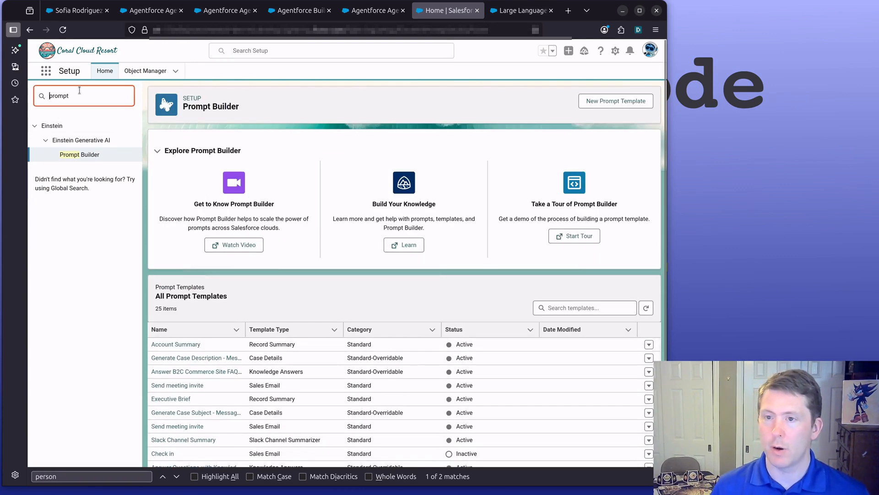
text(a)
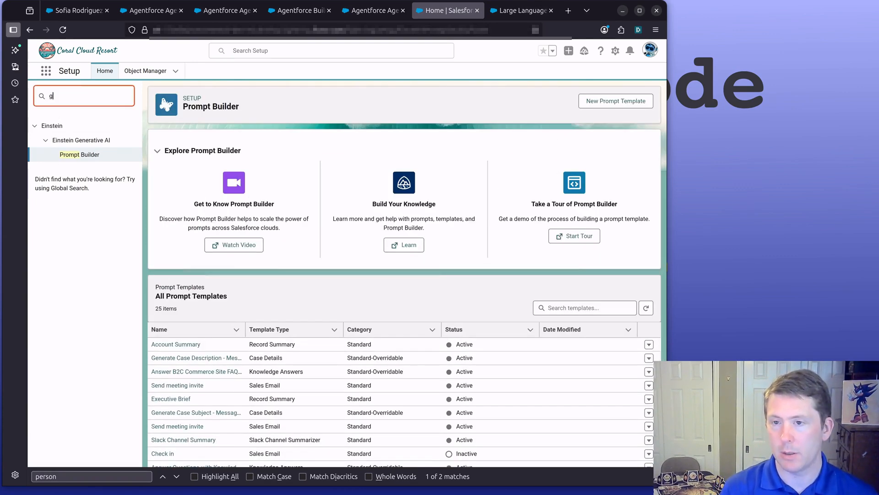
text(gent)
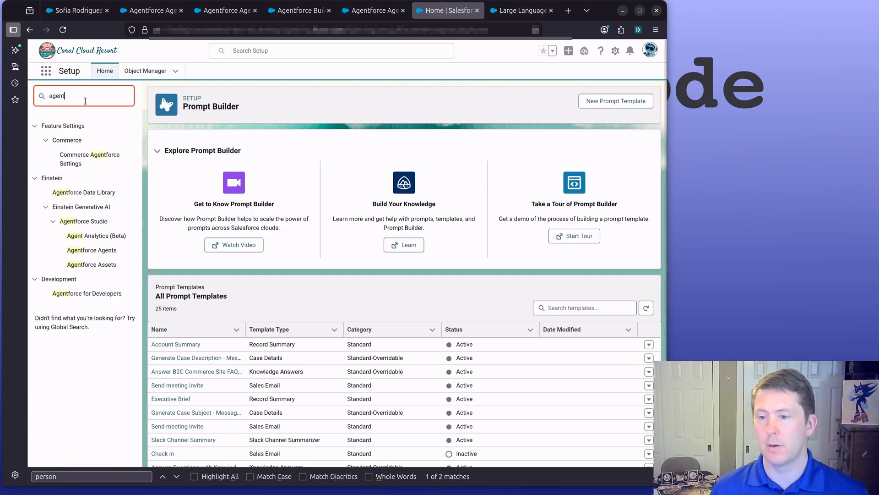
click(91, 252)
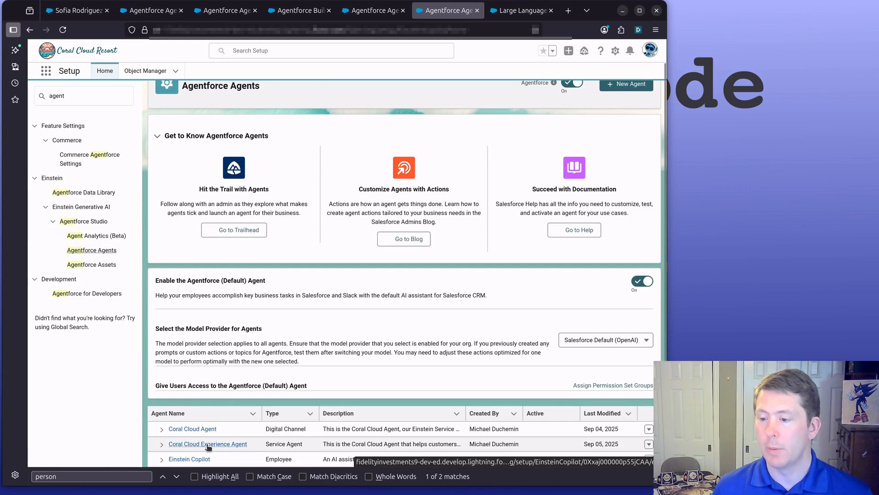
click(206, 443)
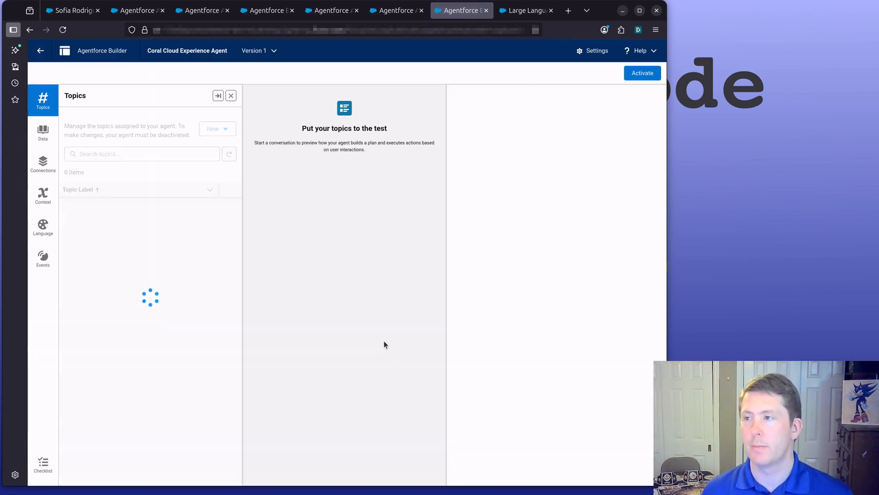
Step: Add and save a Booked Activity Management instruction to use the 'Generate Personalized Schedule' action to answer the inquiry if the customer asks for a personalized schedule
click(112, 195)
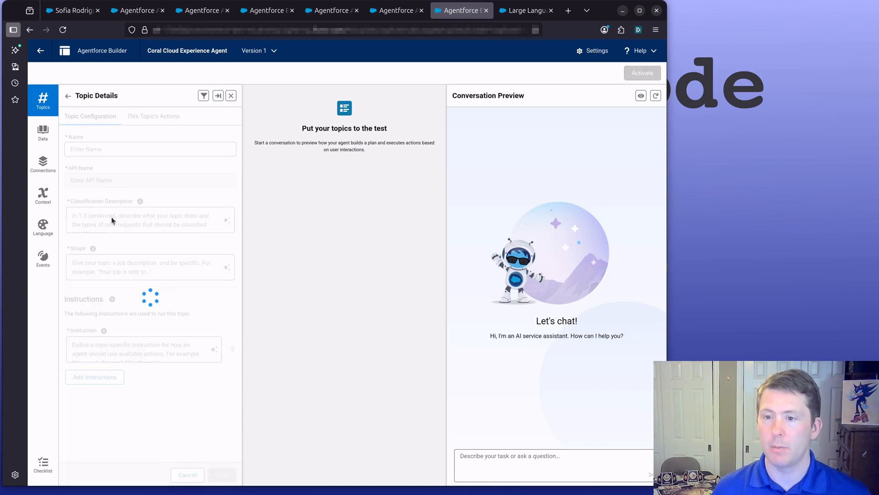
scroll(176, 194, down, 6)
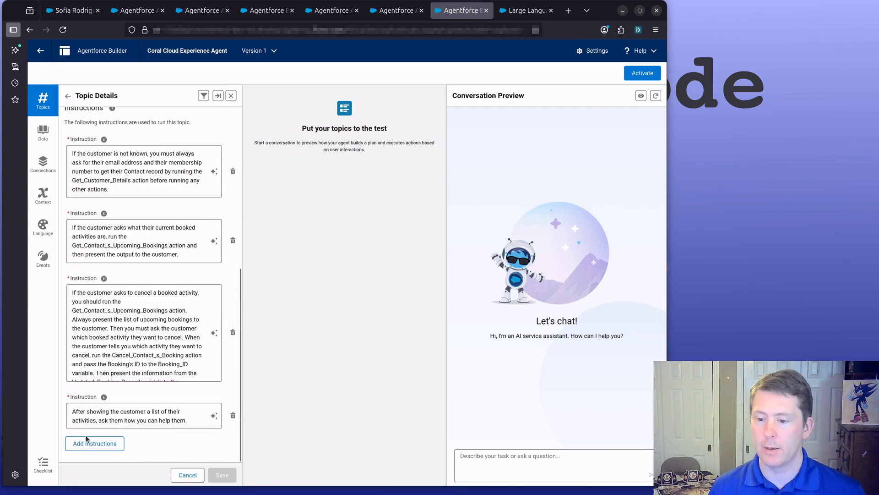
click(88, 443)
scroll(111, 370, down, 1)
click(92, 412)
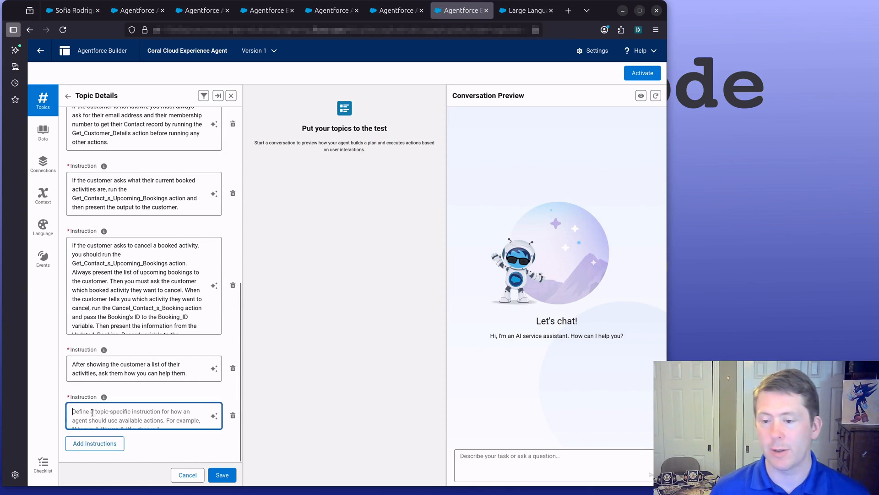
text(If the customer asks for a personalized schedule, use the 'Generate Personalized Schedule' action to answer the inquiry.)
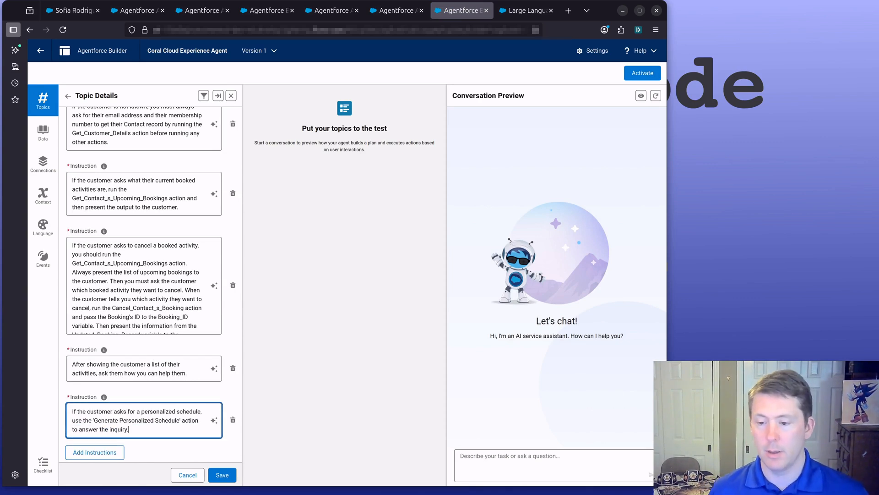
click(223, 474)
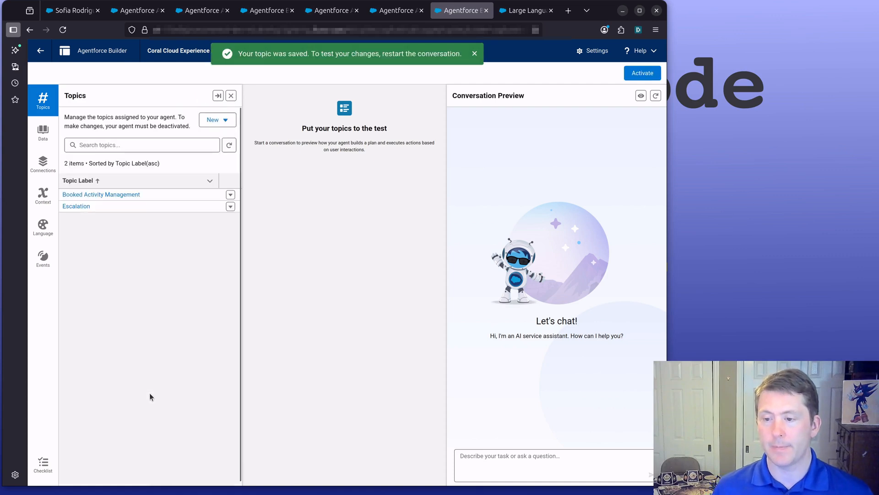
Step: Start a new agent action in the Booked Activity Management topic, referencing the Generate Personalized Schedule prompt template, and continue to its configuration
click(91, 194)
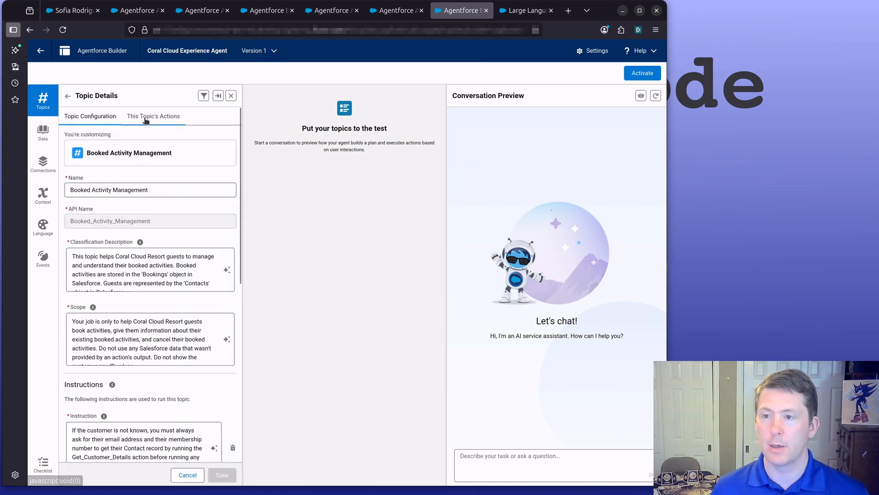
click(147, 117)
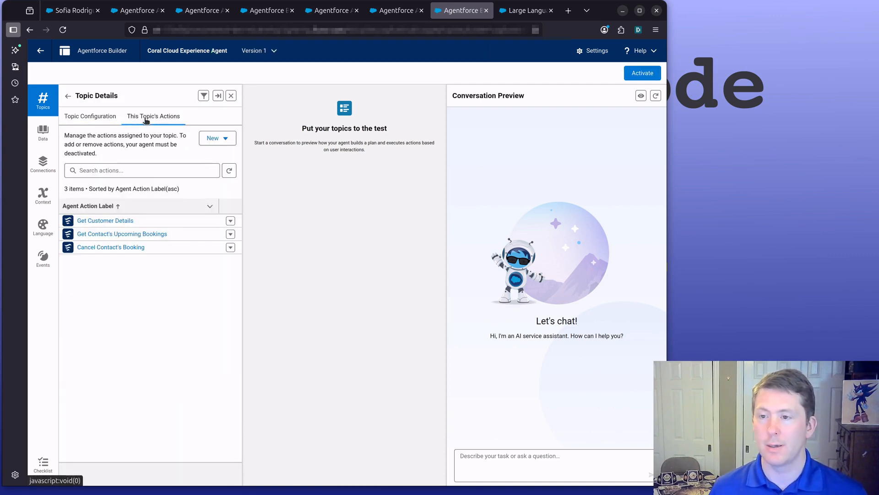
click(205, 141)
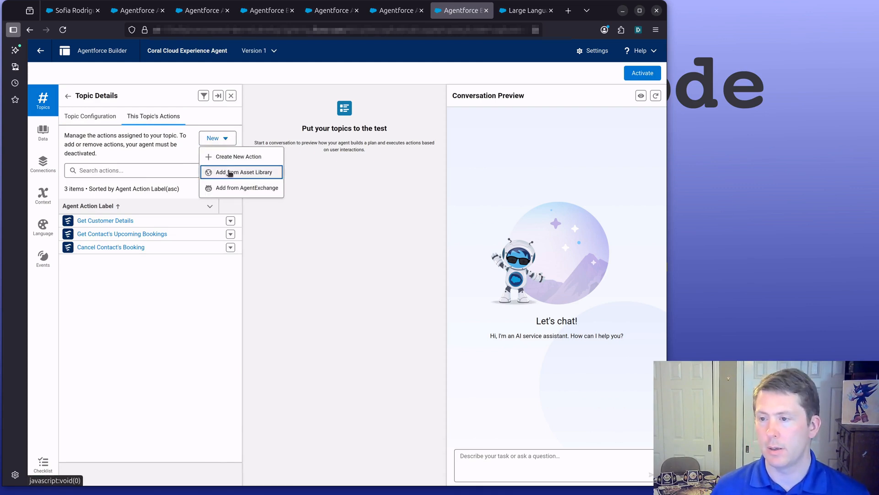
click(221, 156)
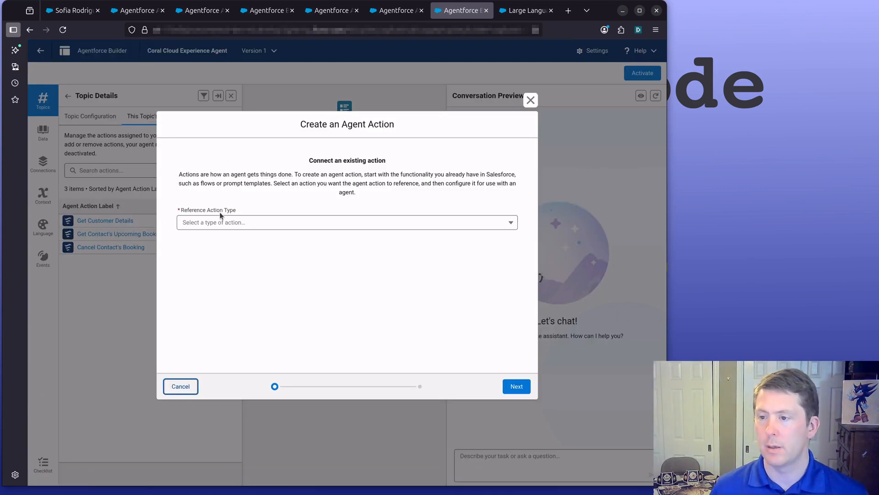
click(215, 222)
click(216, 287)
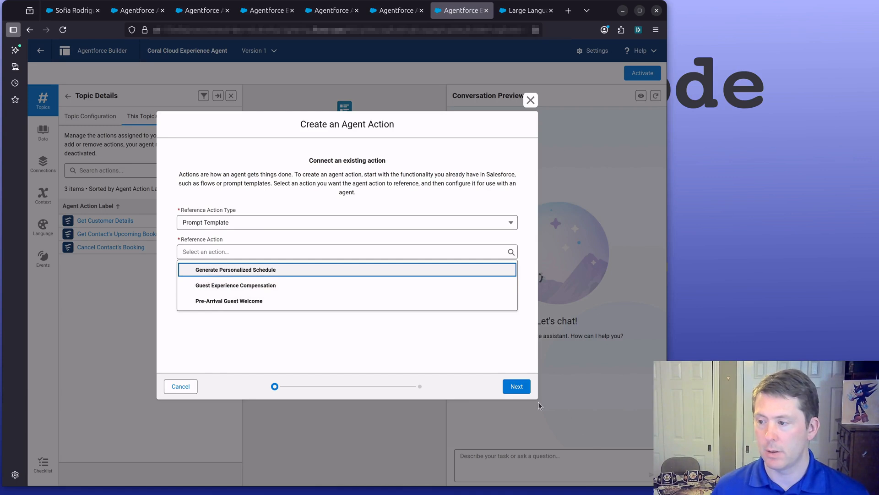
key(Return)
click(517, 386)
Step: Set the agent action instructions to "Calls the personalized schedule template to provide personalized recommendations." and the loading text to "Working on it..."
scroll(291, 261, down, 3)
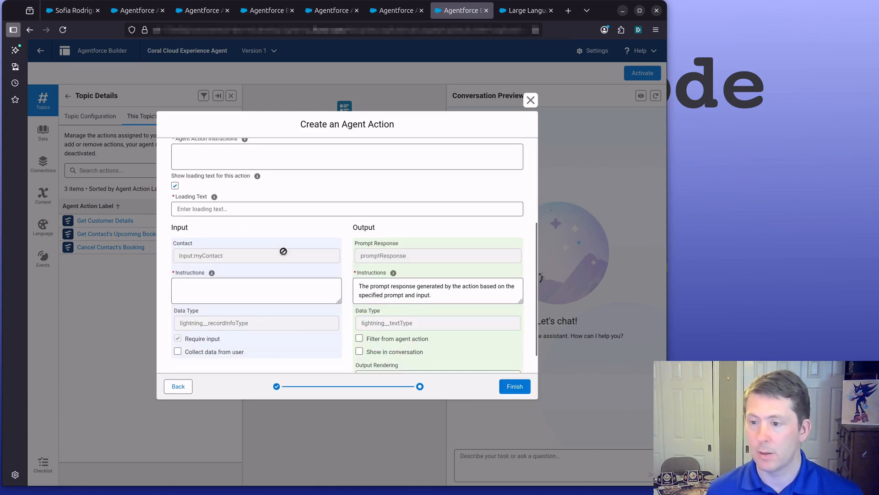
click(515, 386)
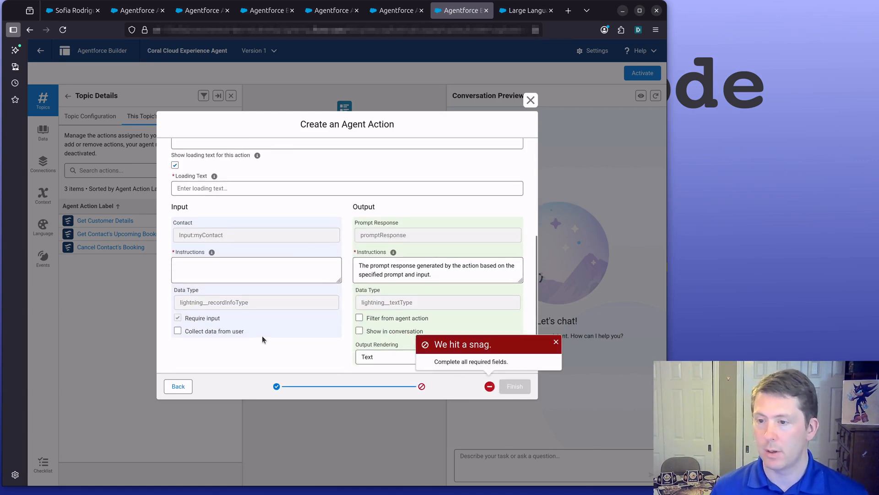
scroll(262, 335, up, 3)
click(268, 192)
scroll(298, 174, up, 1)
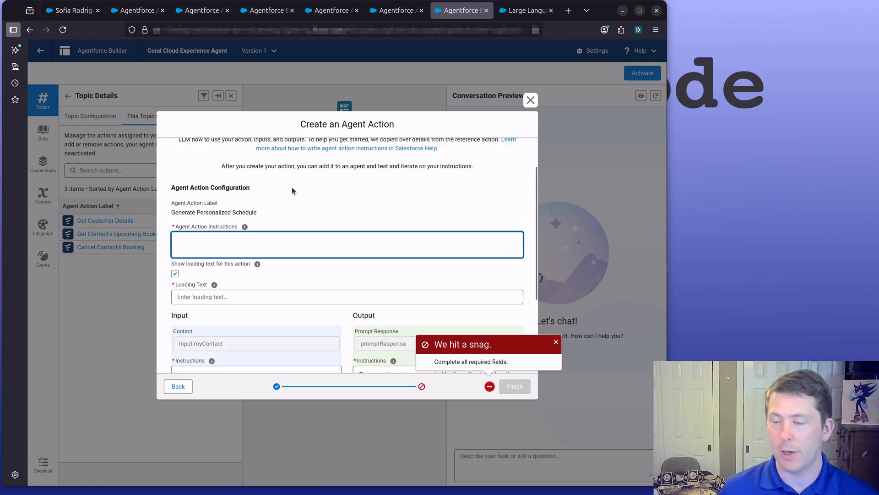
scroll(282, 197, down, 1)
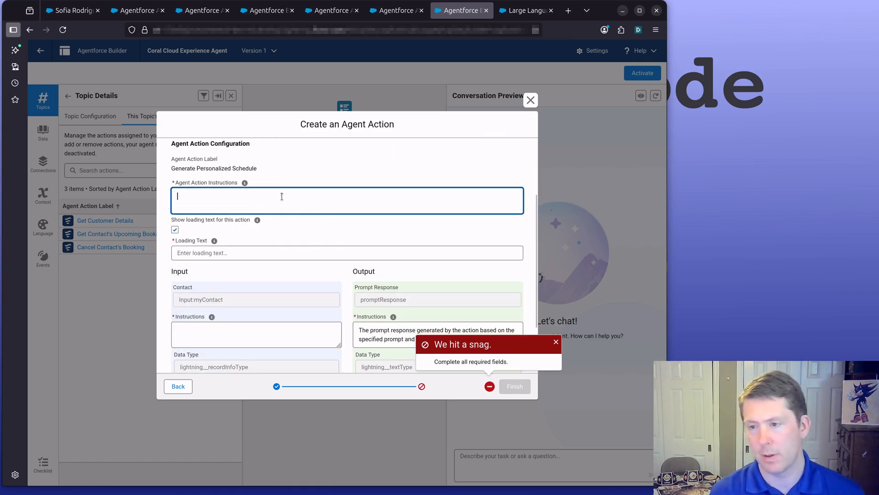
text(Calls the personalized schedule template to provide personalized recommendations.)
scroll(275, 229, up, 1)
click(260, 299)
text(WOr)
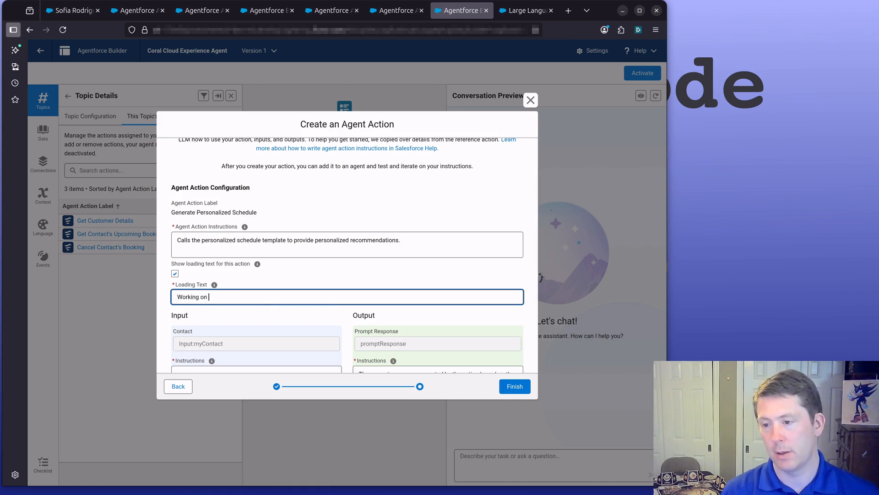
Step: Set the Contact input's instructions to "The current contact verified by email and membership number." and finish creating the action
scroll(219, 243, down, 3)
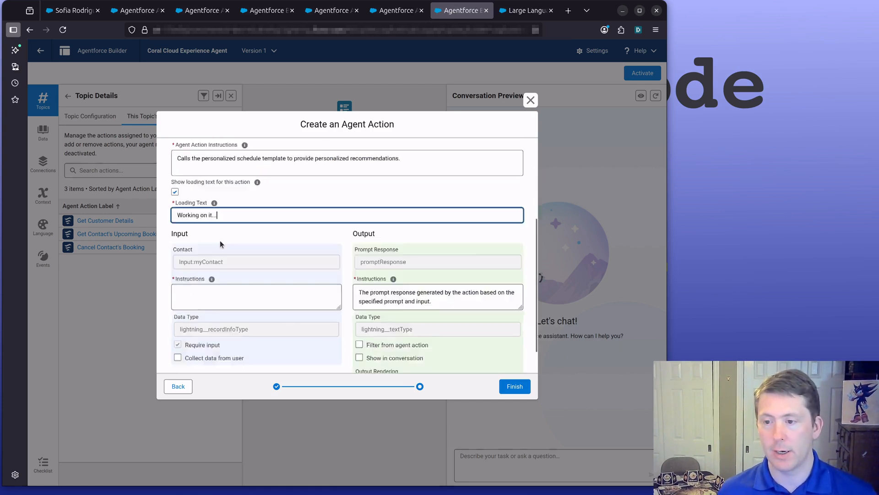
scroll(212, 236, up, 2)
scroll(211, 241, down, 1)
scroll(209, 255, down, 1)
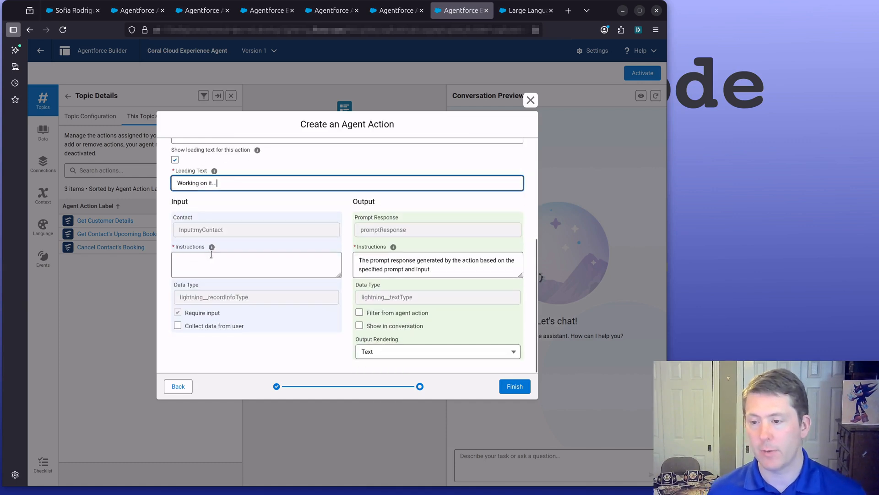
click(201, 264)
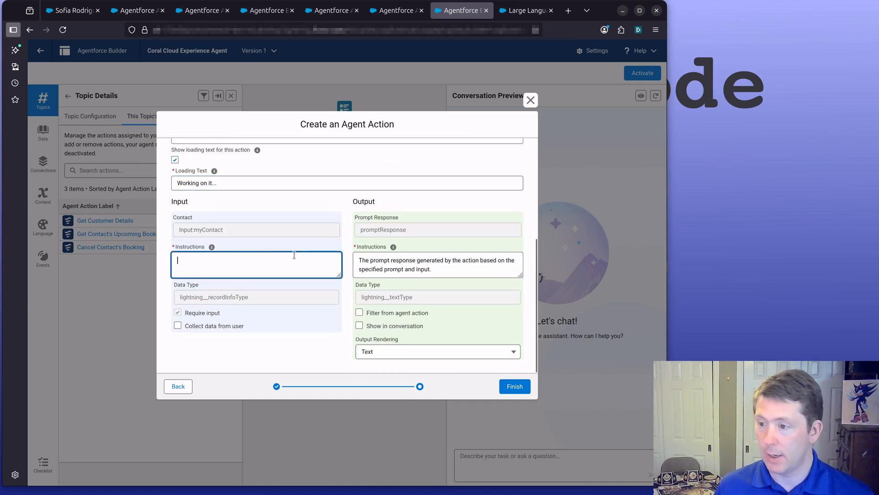
text(The current contact verified by email and membership number.)
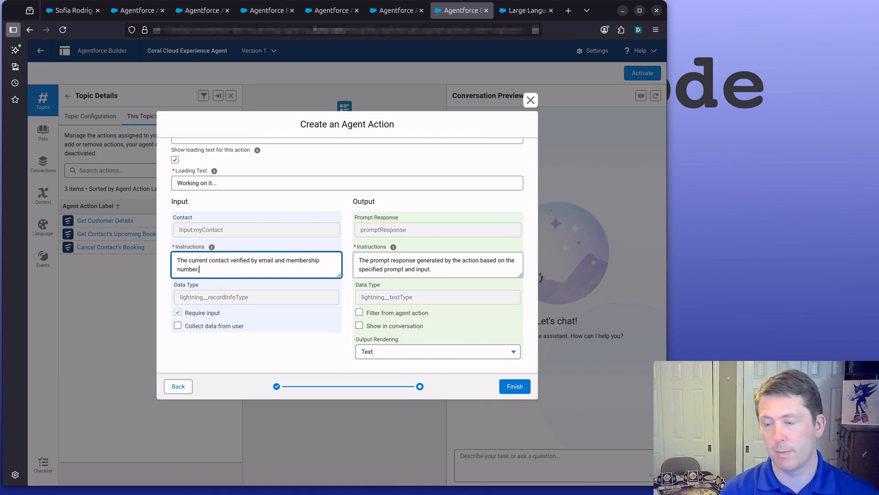
click(513, 386)
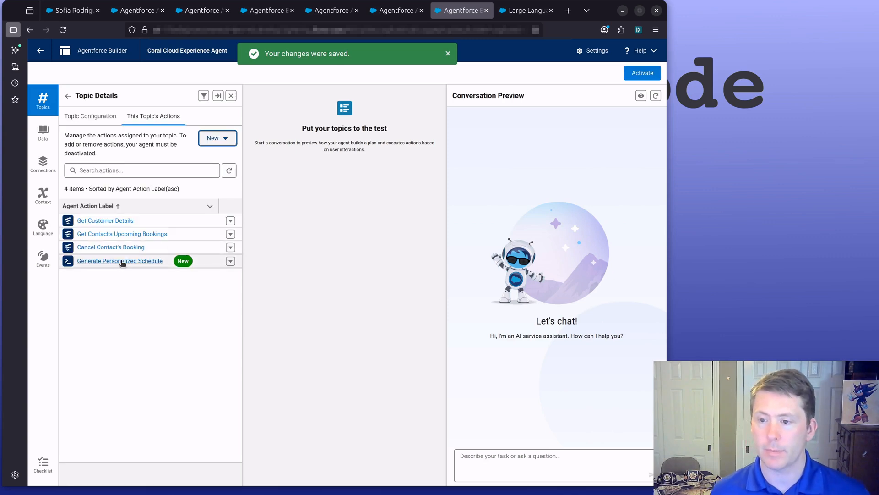
Step: Restart the conversation preview, ask "Can you generate a personalized schedule for me?" and supply the customer's name, email and membership number
click(656, 96)
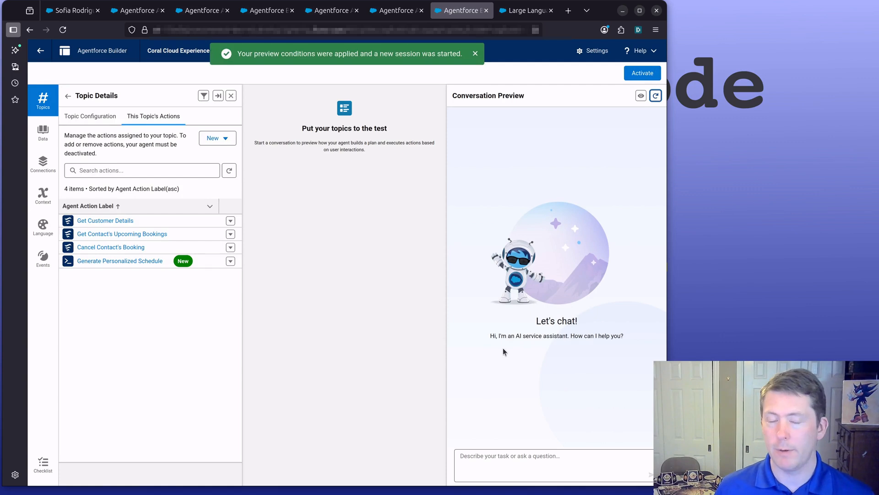
click(503, 478)
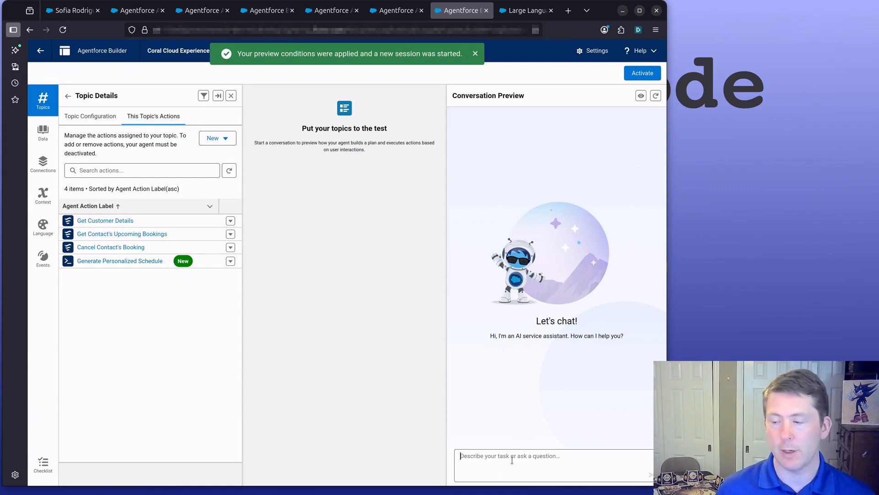
text(Can you g)
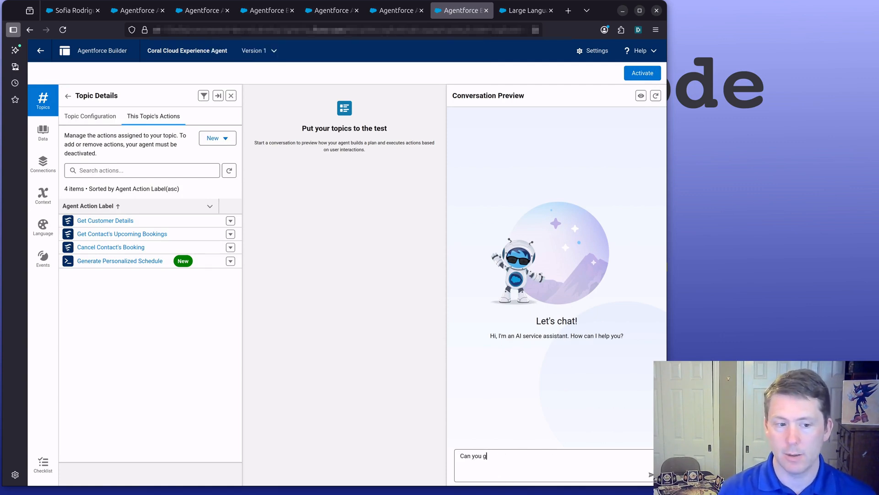
text(enerate a per)
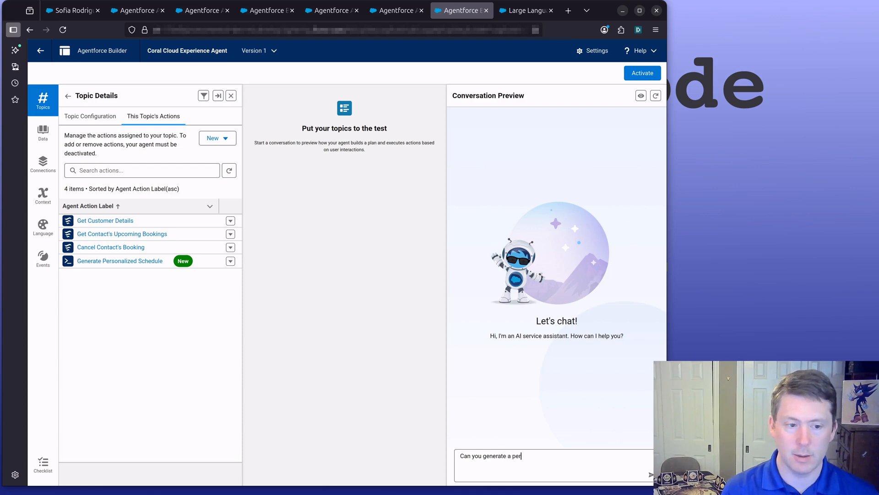
text(sonalized schedule for me?)
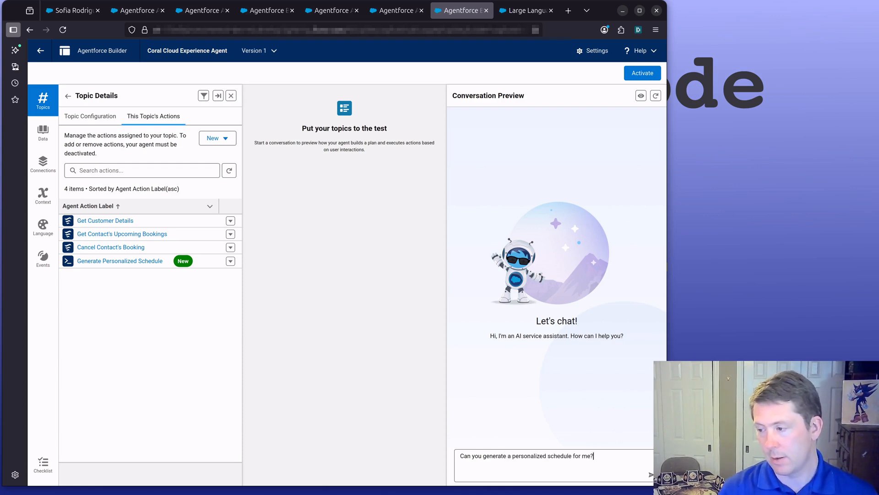
key(Return)
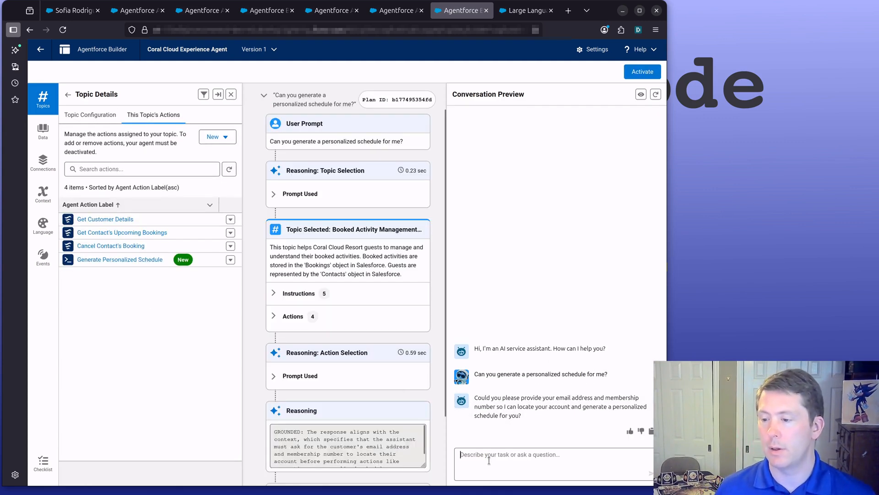
key(ctrl+v)
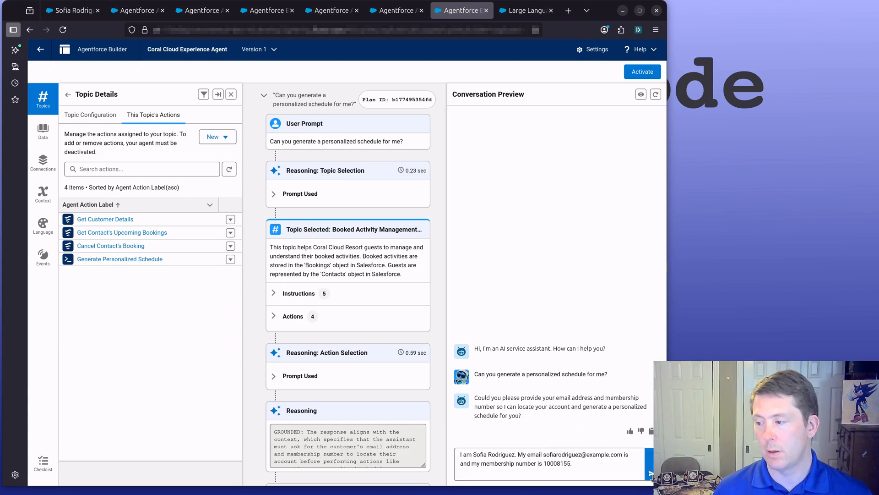
click(647, 470)
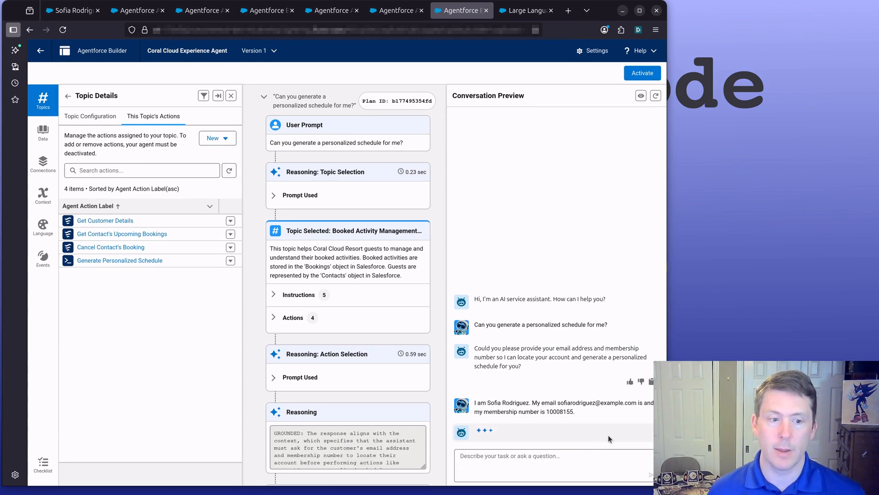
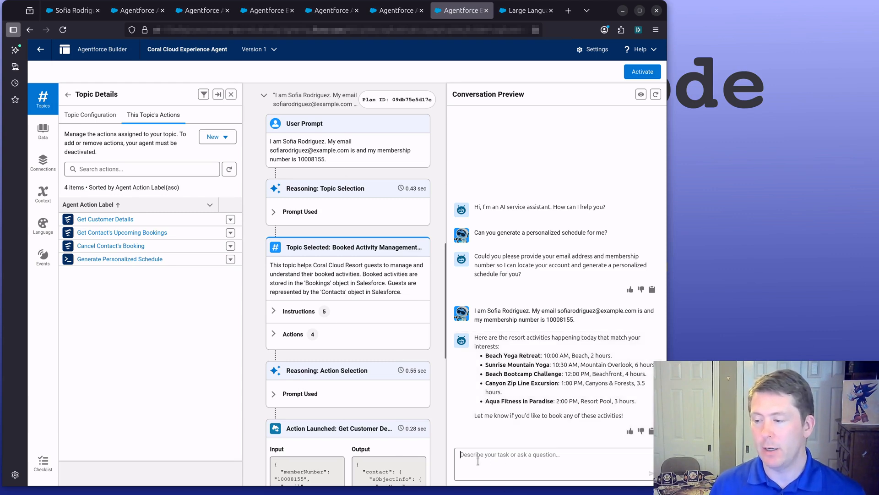
Step: Tell the agent "I want to cancel one of my bookings" and choose the booking with "Cancel trail running adventure."
text(I want t)
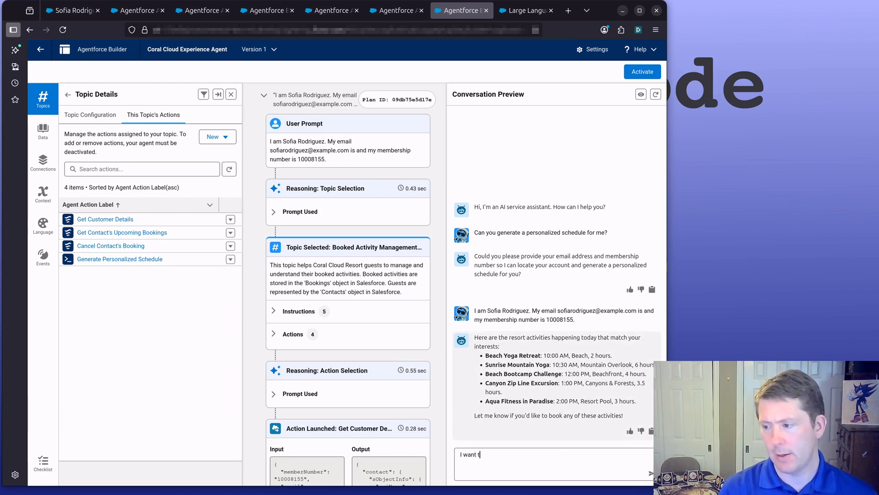
text(o cancel )
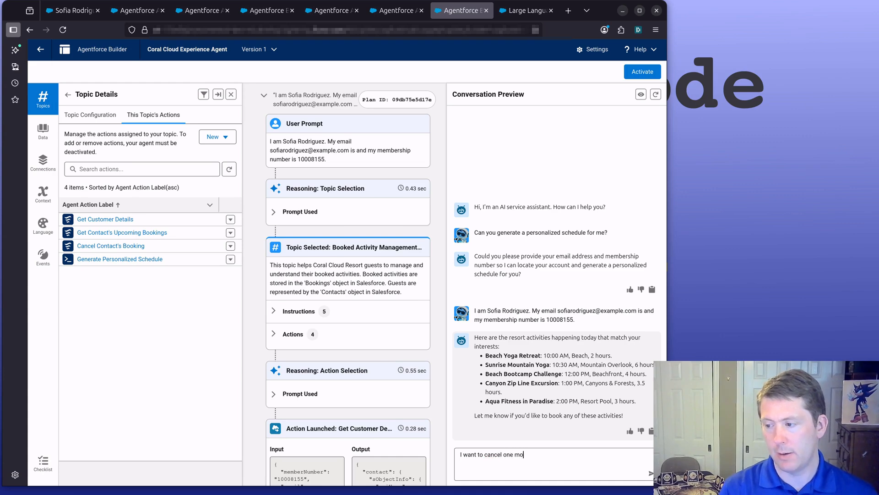
text(one of my bookings)
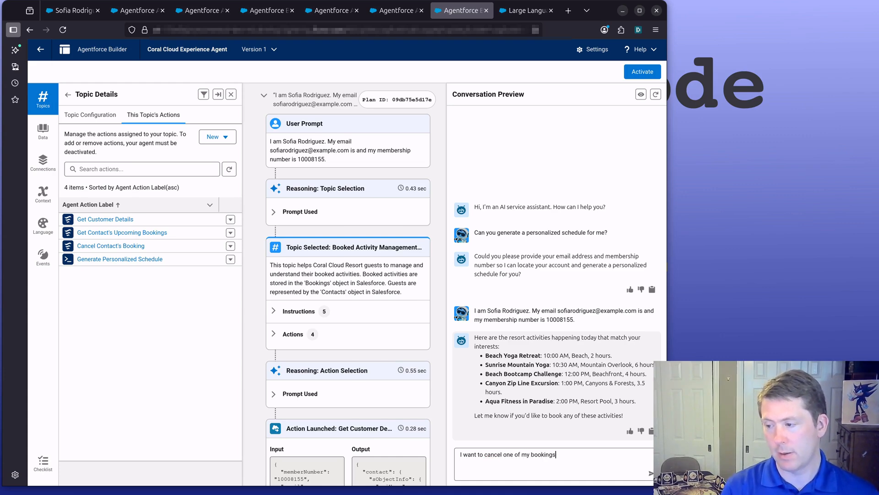
key(Return)
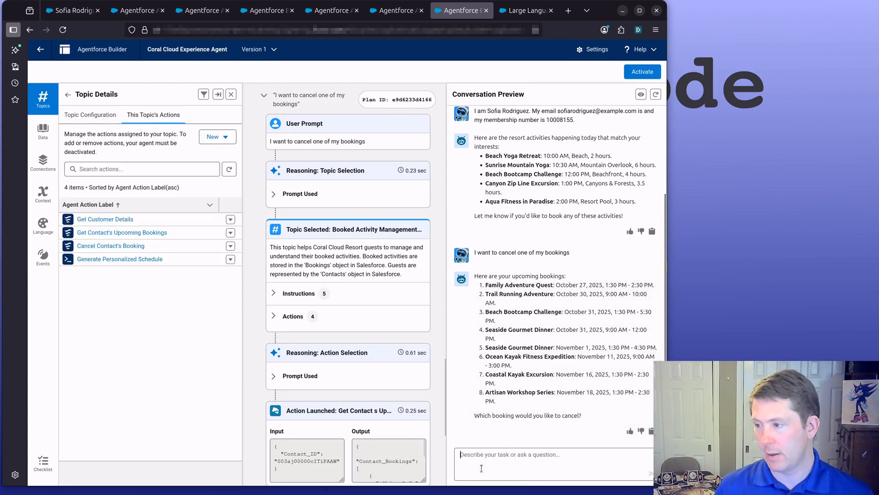
text(Ca)
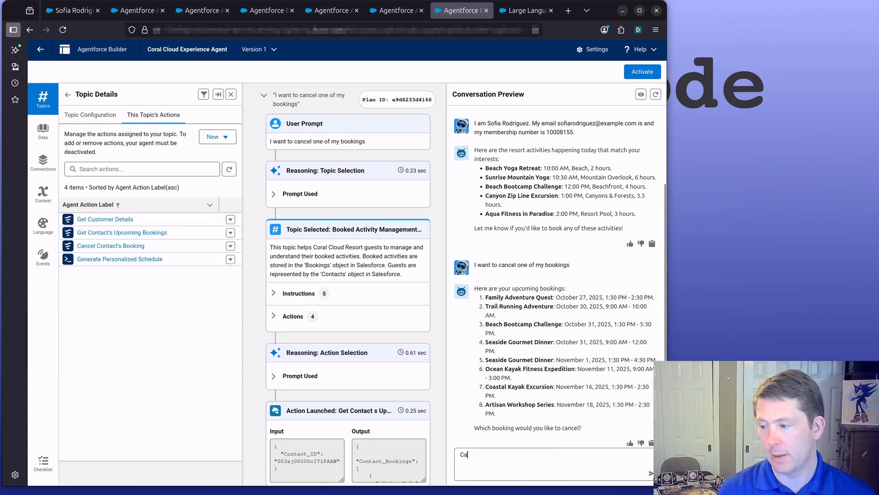
text(ncel trail runni)
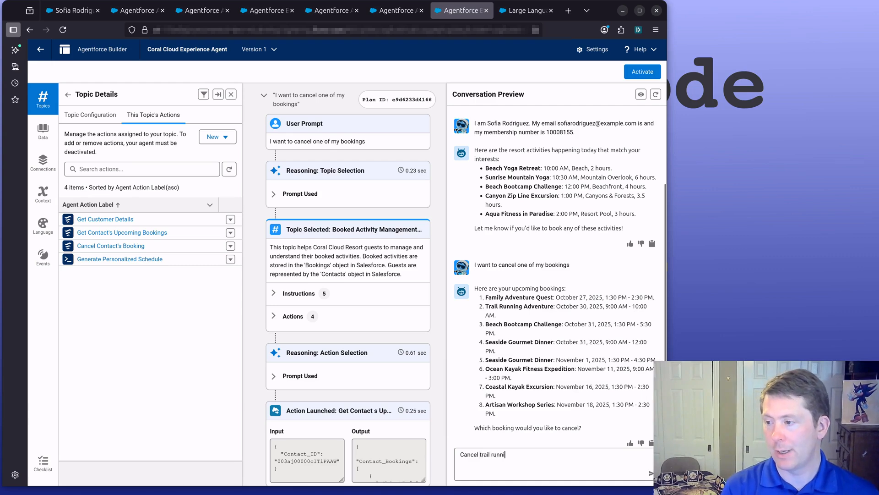
text(ng adventure.)
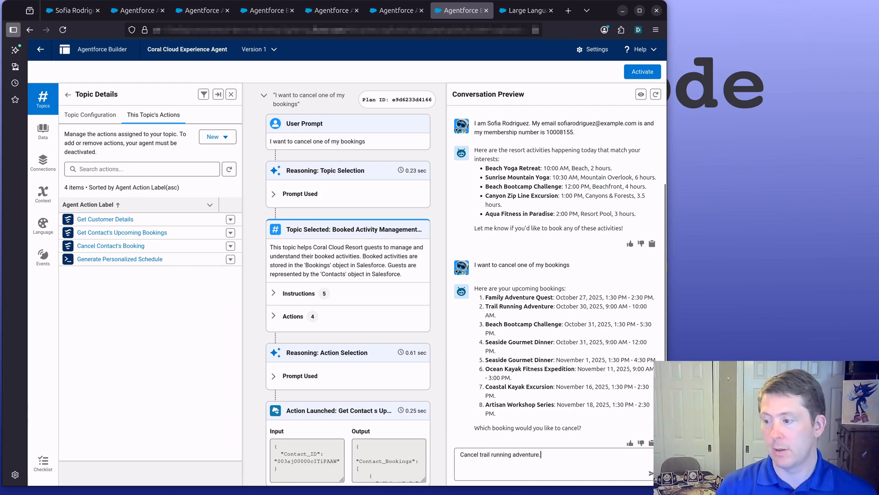
key(Return)
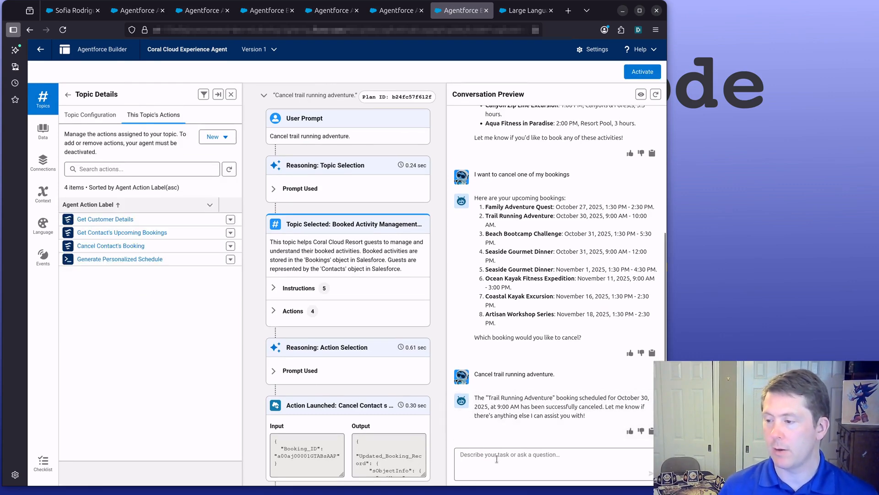
Step: Ask the agent "Can you provide my upcoming bookings?" in the conversation preview
text(Can you)
text( provide my up)
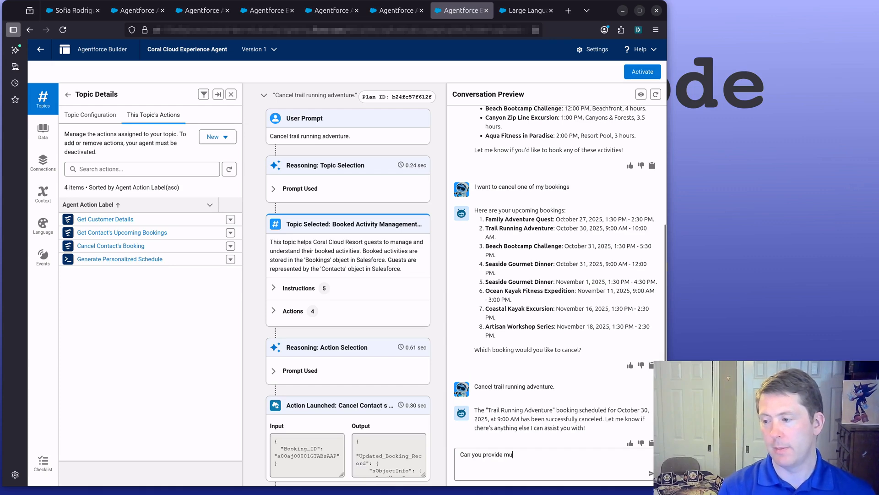
text(?)
key(Return)
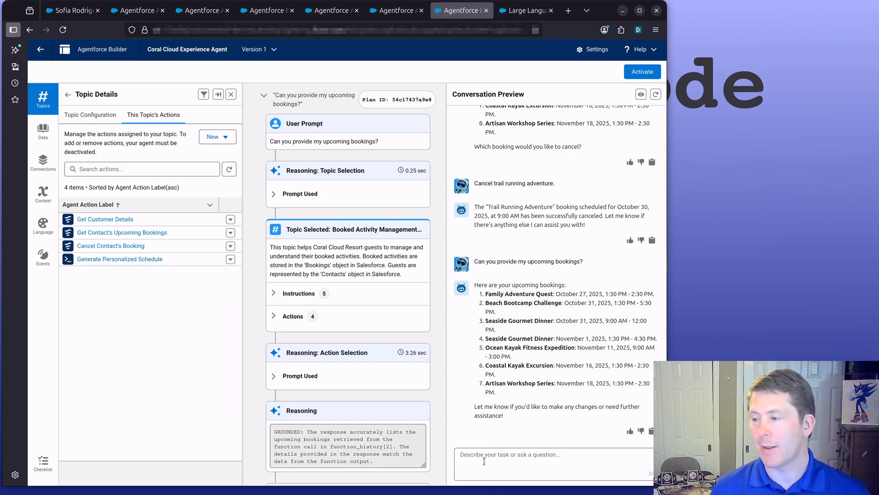
Step: Reuse the activity name from the agent's earlier recommendations to ask "Can you book Aqua Fitness in Paradise for me?"
scroll(522, 248, up, 6)
drag(522, 248, 554, 240)
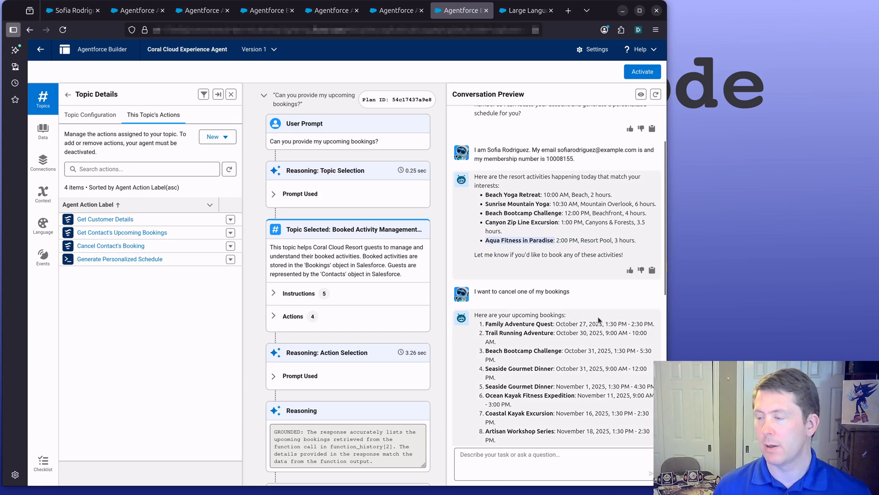
scroll(521, 345, down, 7)
click(533, 464)
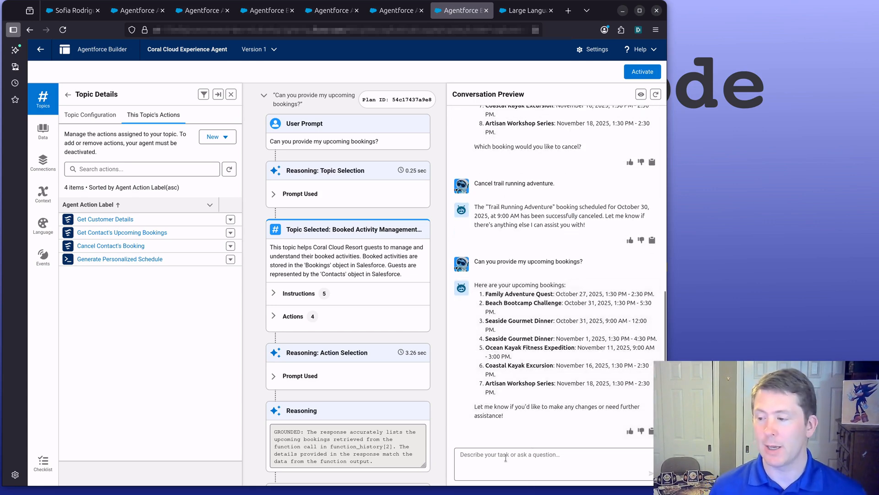
text(Aqua Fitness in Paradise:)
key(BackSpace)
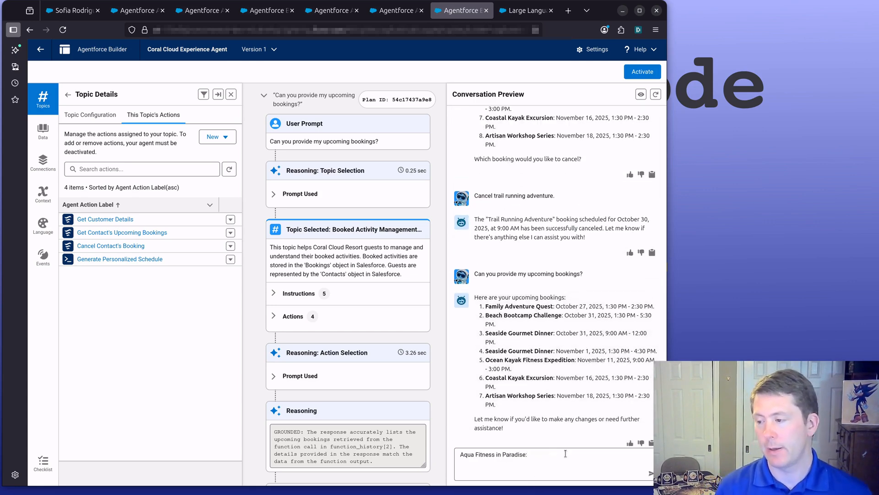
key(ctrl+Left)
key(ctrl+Left)
key(ctrl+Left)
key(ctrl+Left)
text(Can you book)
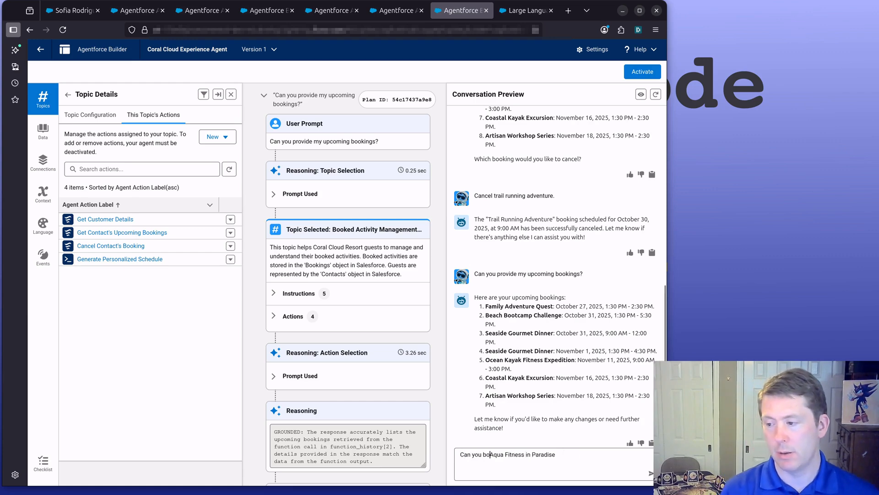
key(End)
text(for me?)
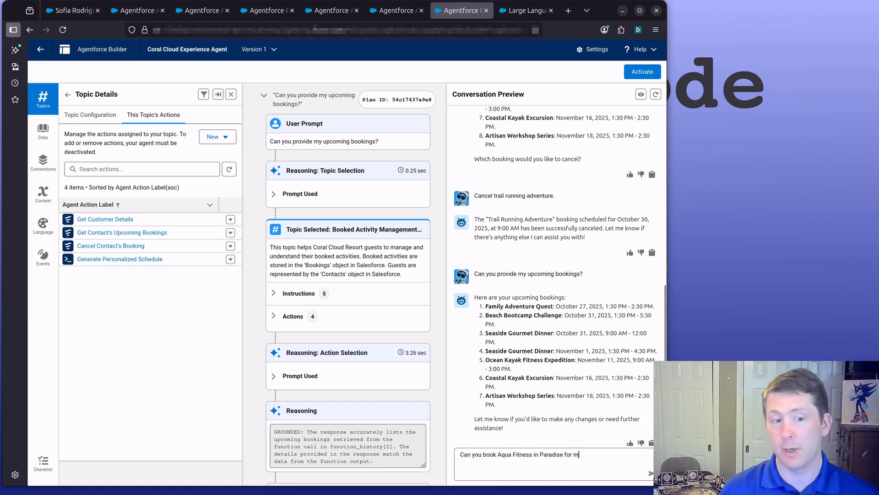
key(Return)
Step: Ask the agent "Can a live representative book this for me?" in the conversation preview
text(Can a live)
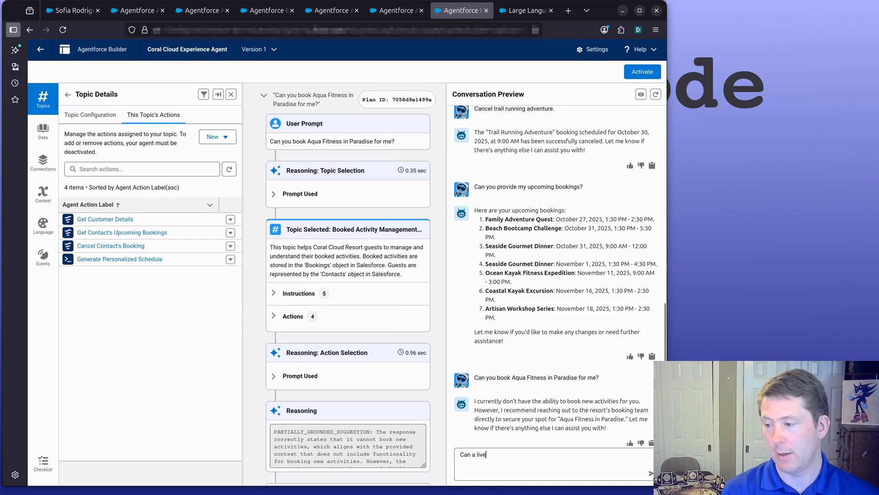
text( representative)
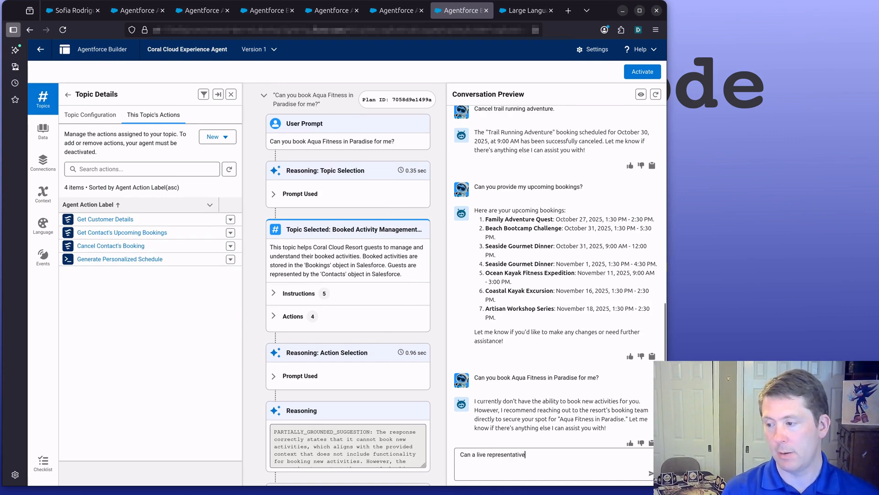
text( book this for me?)
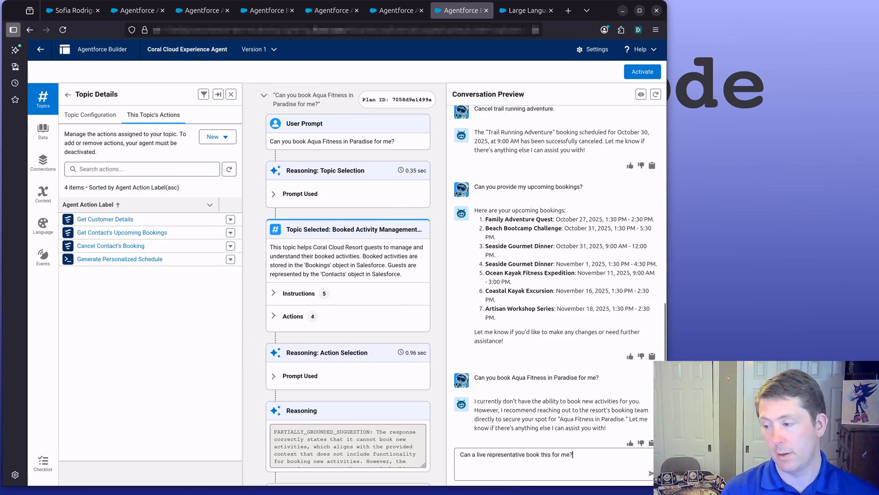
key(Return)
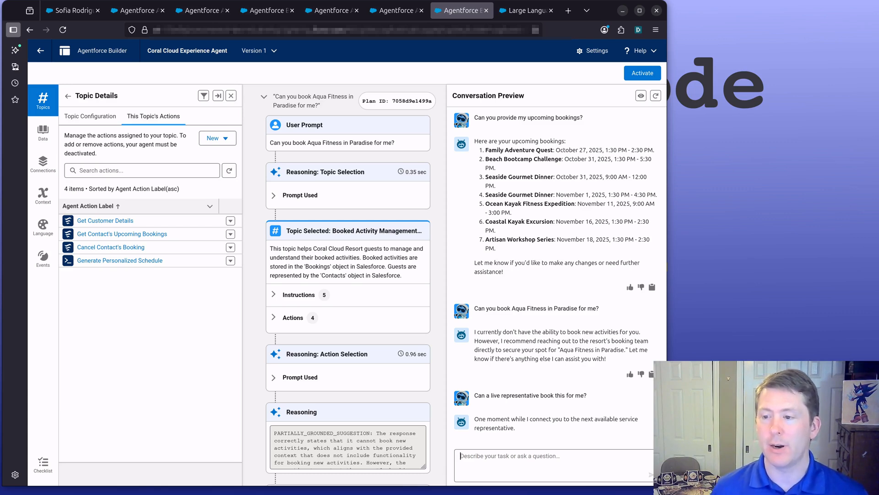
Step: Review the agent's reasoning trace for the earlier prompts, back to the start of the session
scroll(377, 223, up, 10)
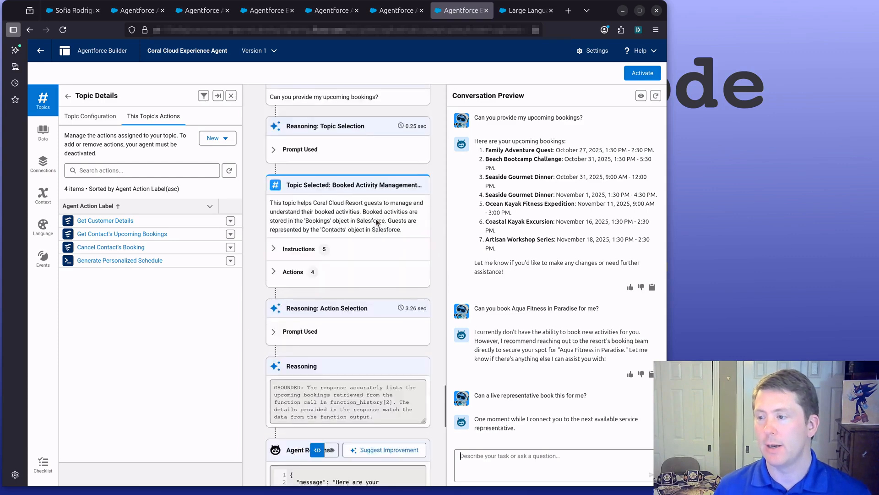
scroll(377, 222, up, 5)
scroll(375, 219, up, 3)
scroll(375, 220, down, 15)
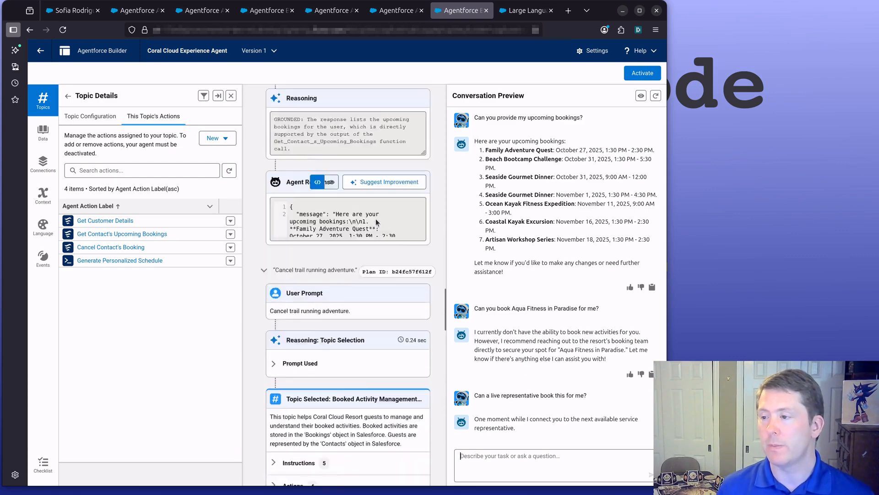
scroll(375, 219, up, 10)
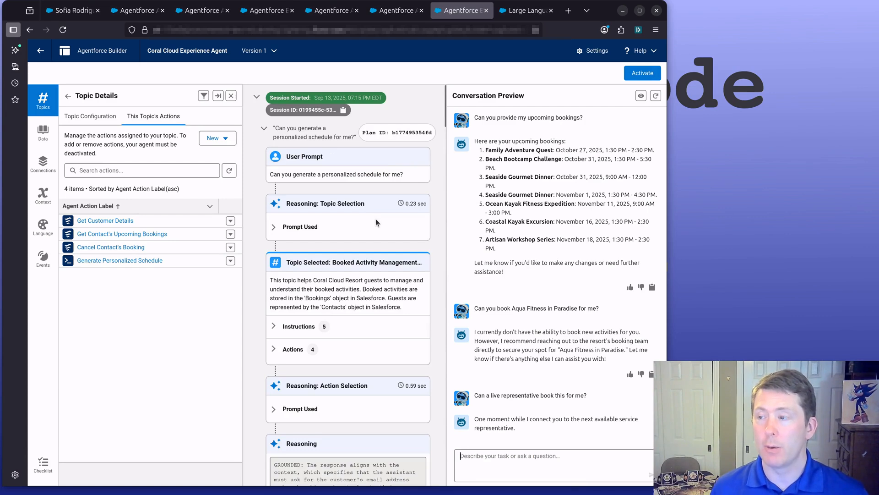